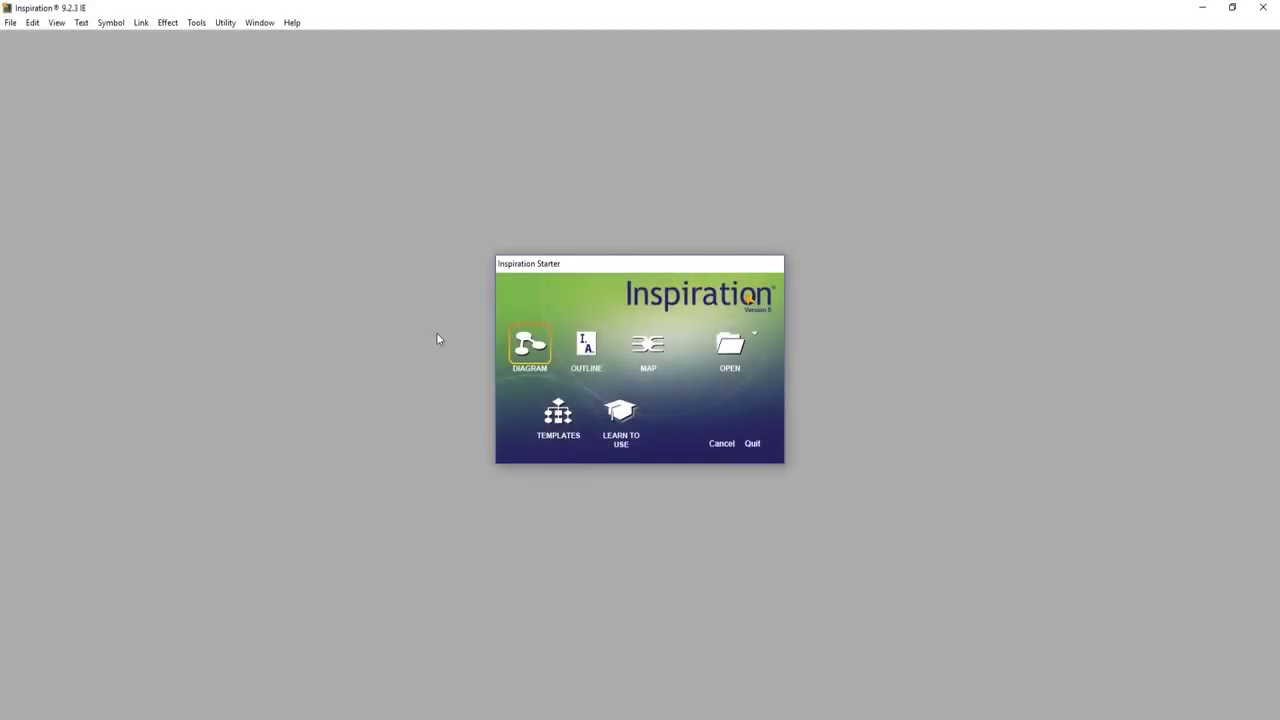
# Step: Start a blank diagram and replace 'Main Idea' with 'The Perfect Cup of Tea'
pyautogui.click(537, 355)
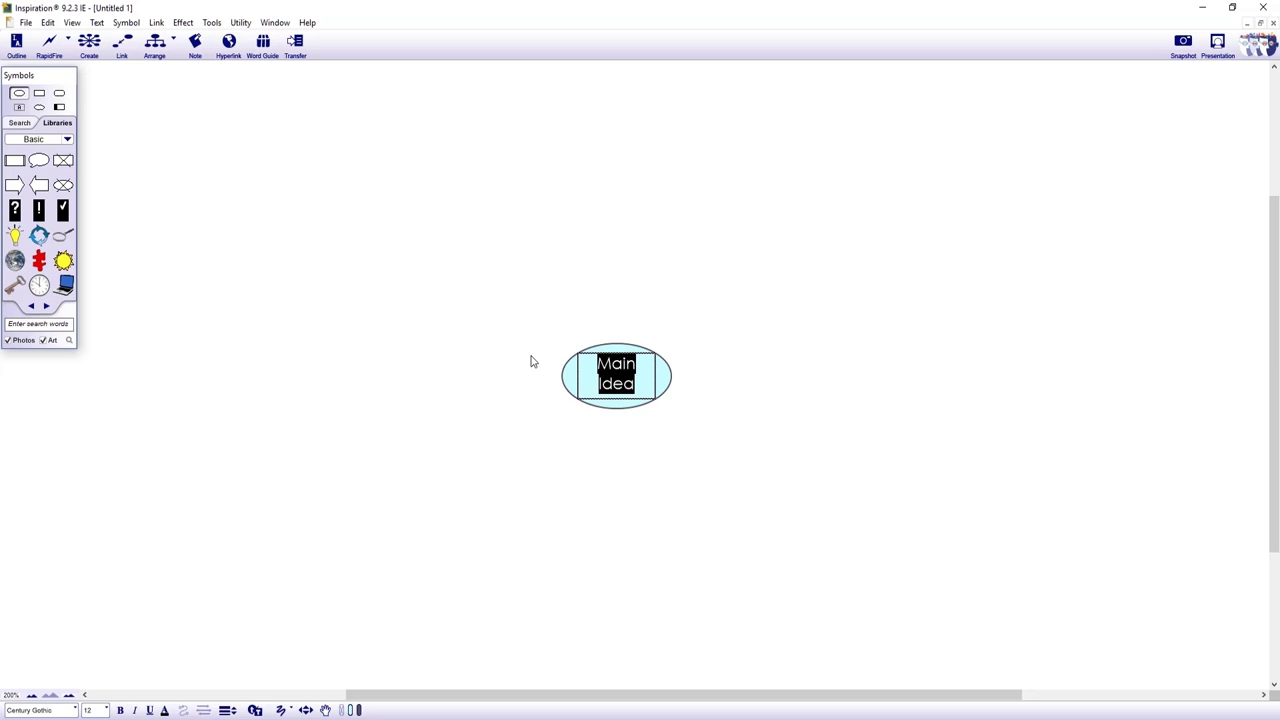
pyautogui.write('The Perfect')
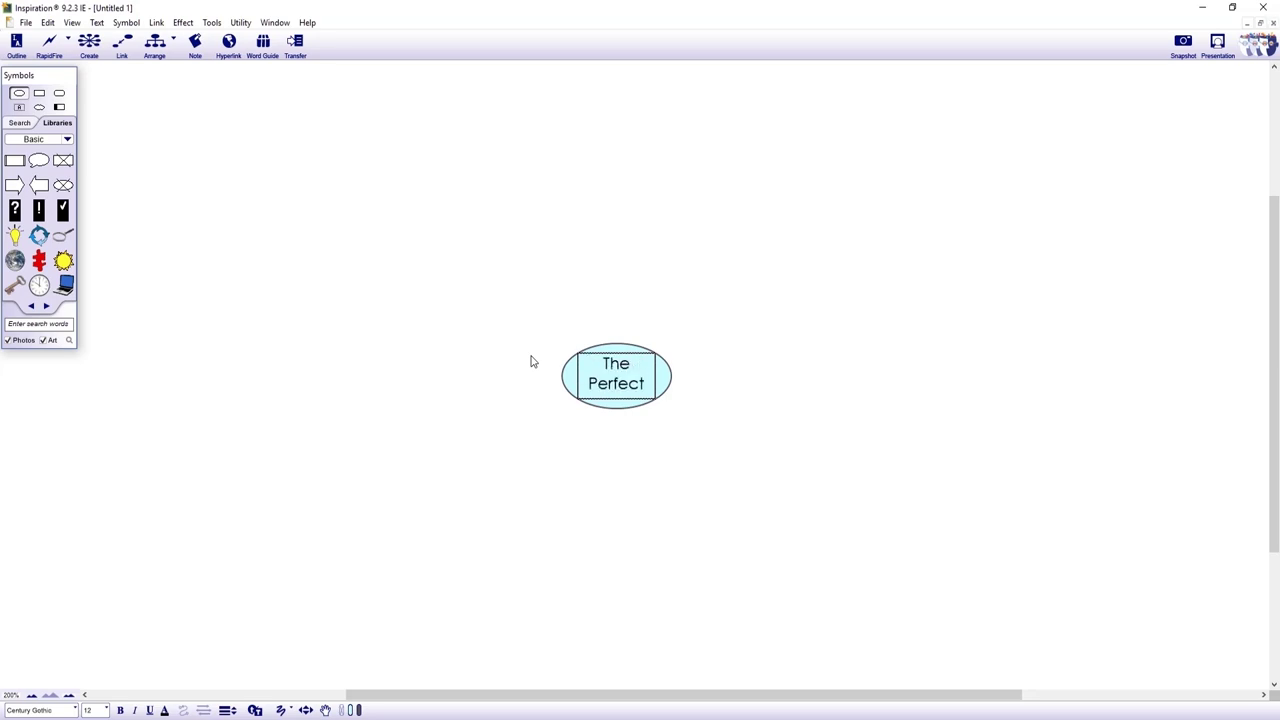
pyautogui.write(' Cup of Tea')
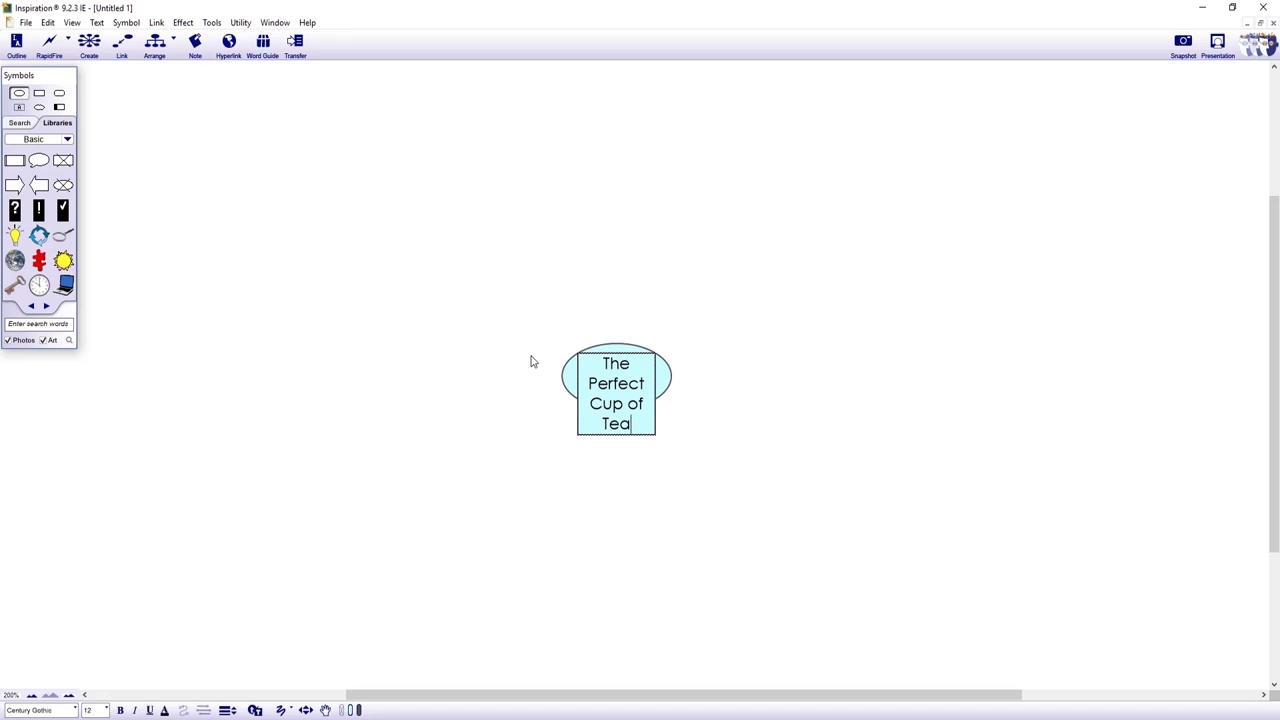
pyautogui.press('Escape')
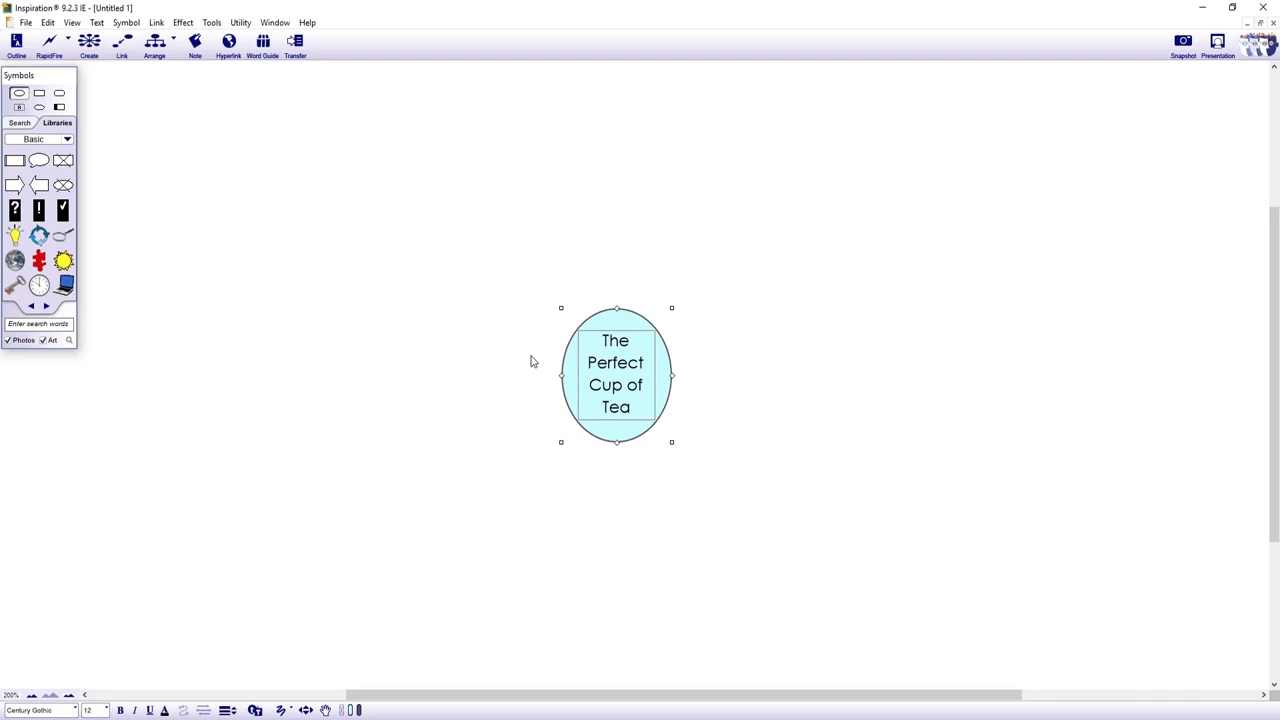
# Step: Switch RapidFire to unlinked entry and add Teabag, Milk and Mug bubbles
pyautogui.click(99, 64)
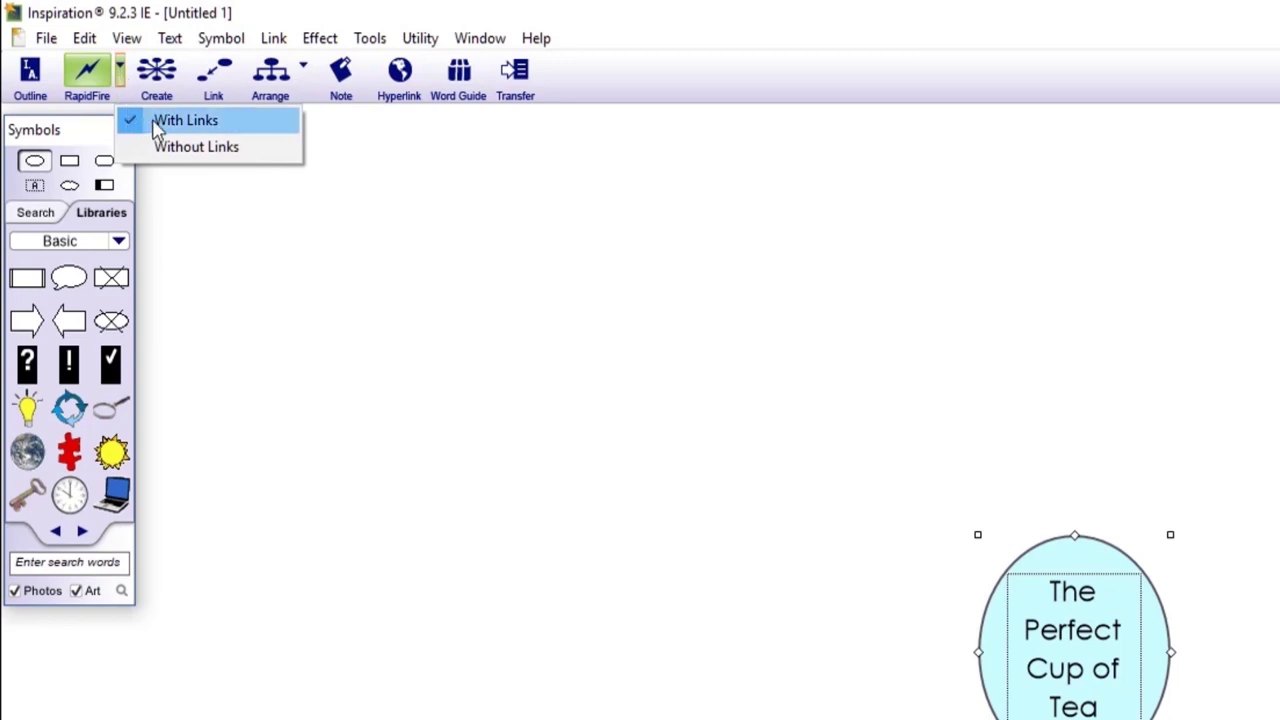
pyautogui.click(253, 160)
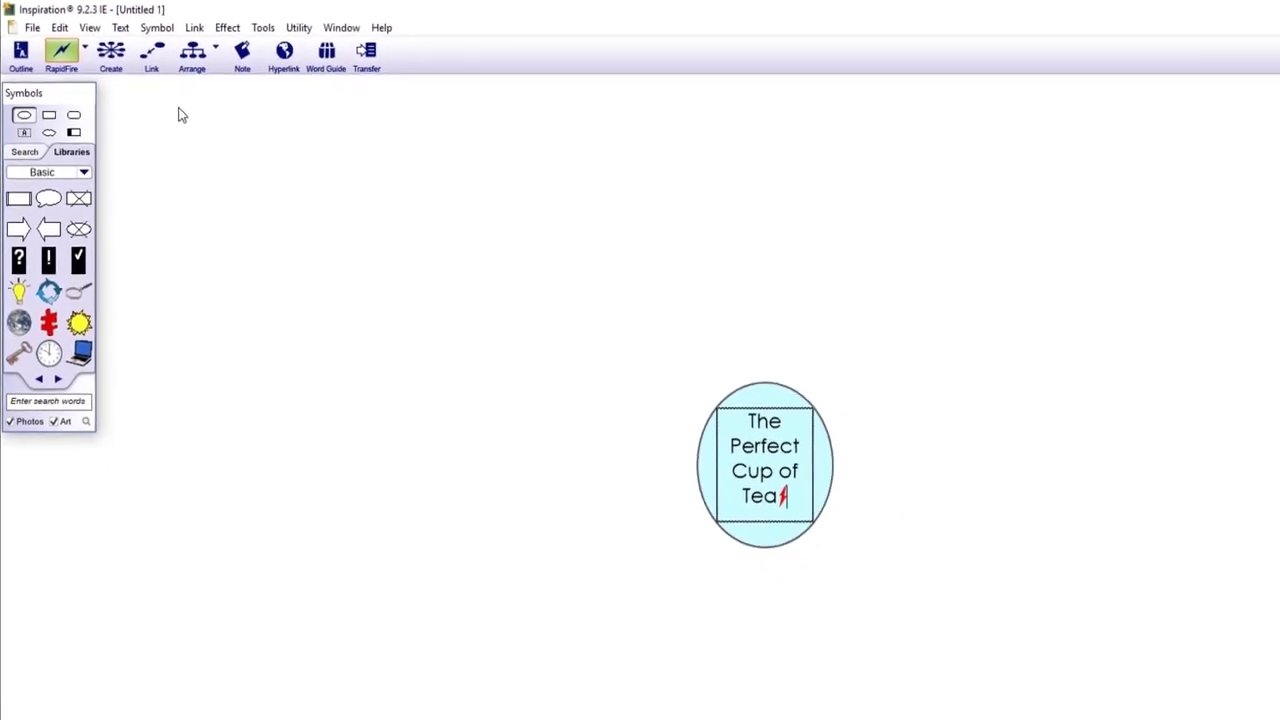
pyautogui.write('Tea')
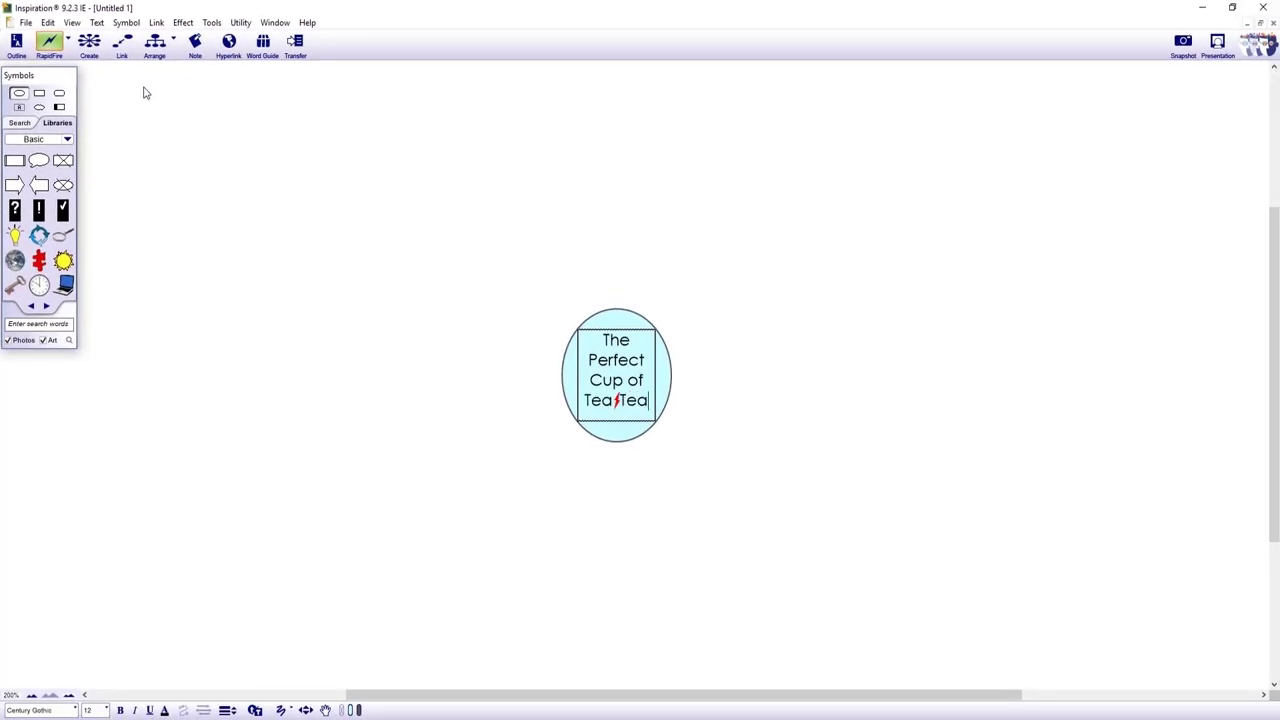
pyautogui.write('bag')
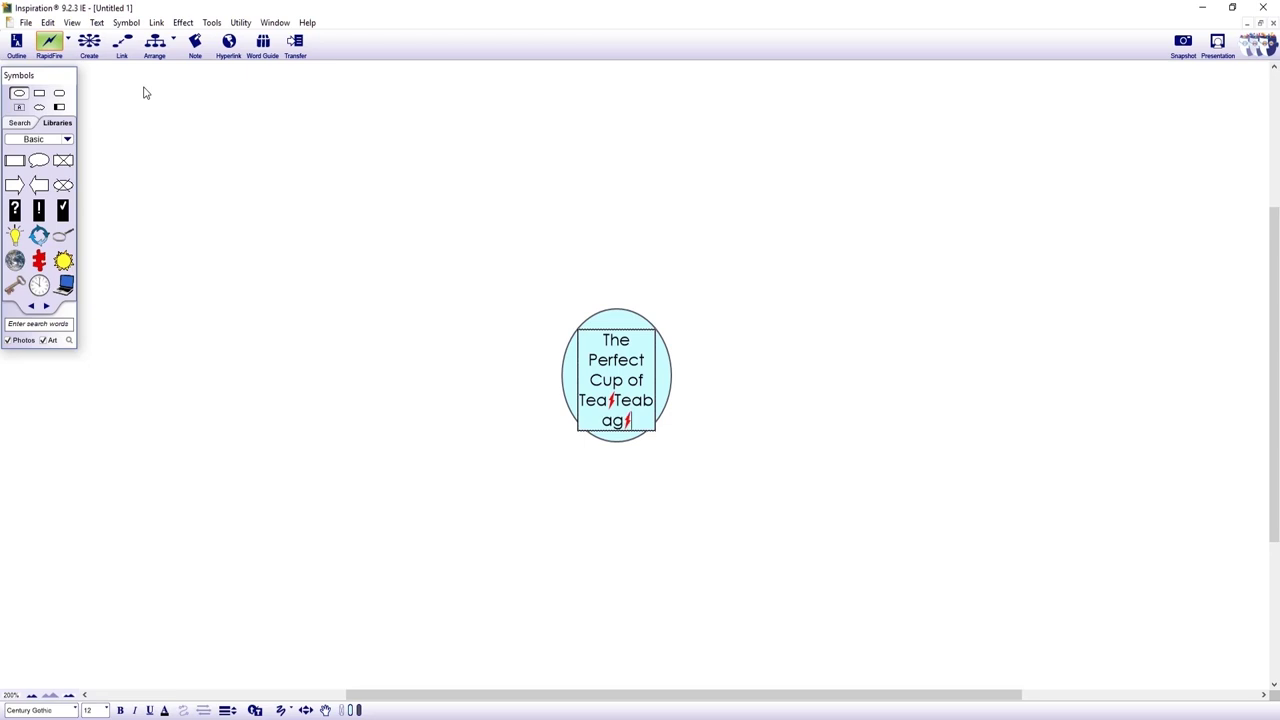
pyautogui.press('Return')
pyautogui.write('Milk')
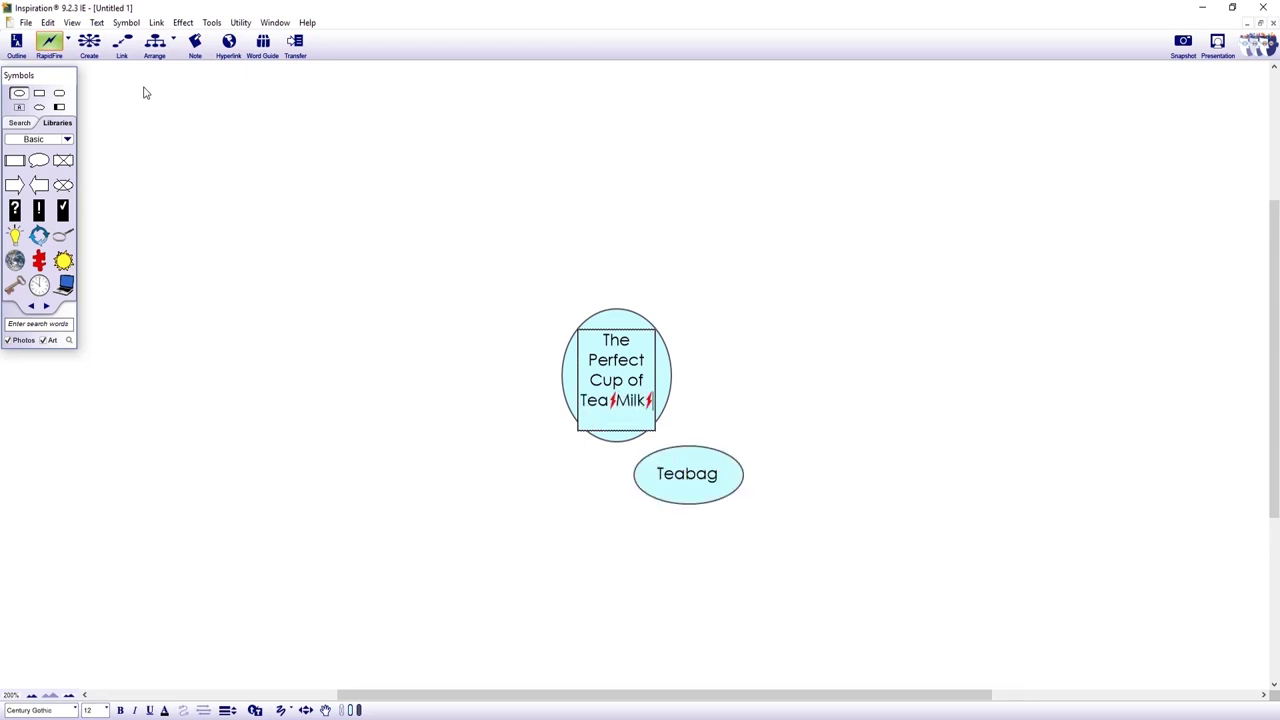
pyautogui.press('Return')
pyautogui.write('Mug')
pyautogui.press('Return')
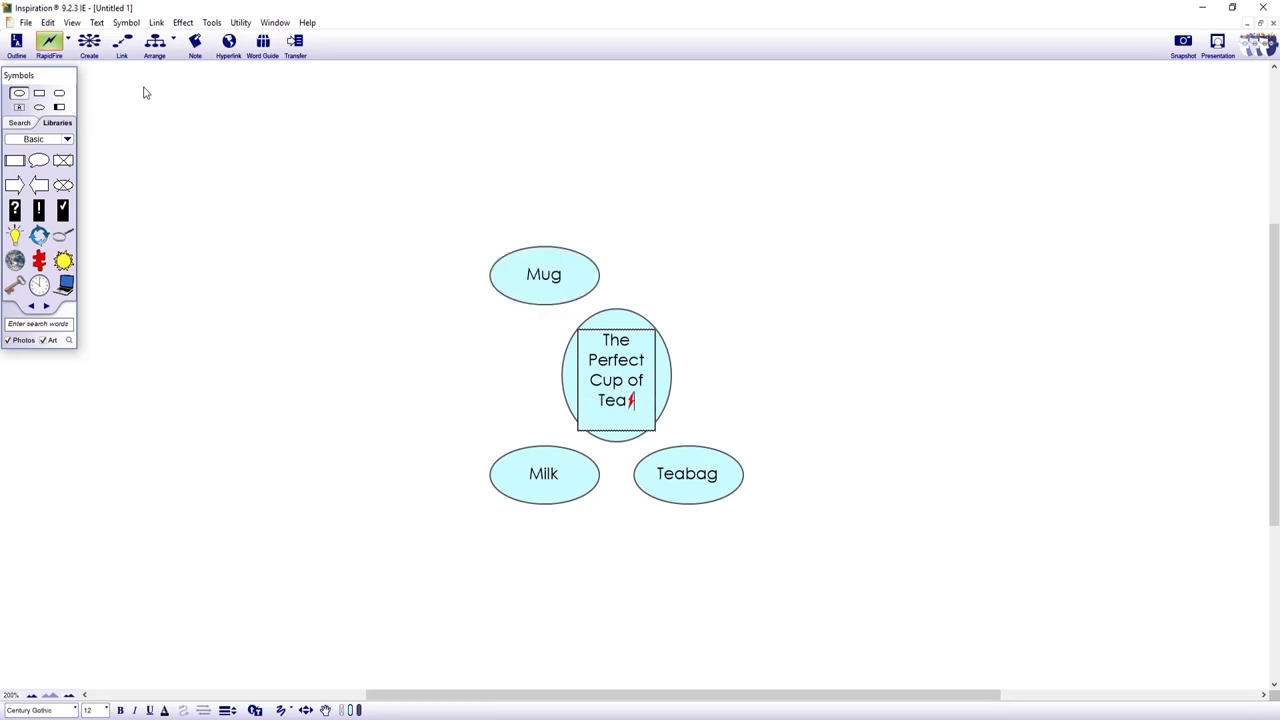
# Step: Add Brew, Stir, Kettle, Boiling water, Teaspoon and Sugar (optional) bubbles, then end RapidFire
pyautogui.write('Brew⚡S')
pyautogui.press('Return')
pyautogui.write('Stir')
pyautogui.press('Return')
pyautogui.write('Kettle⚡')
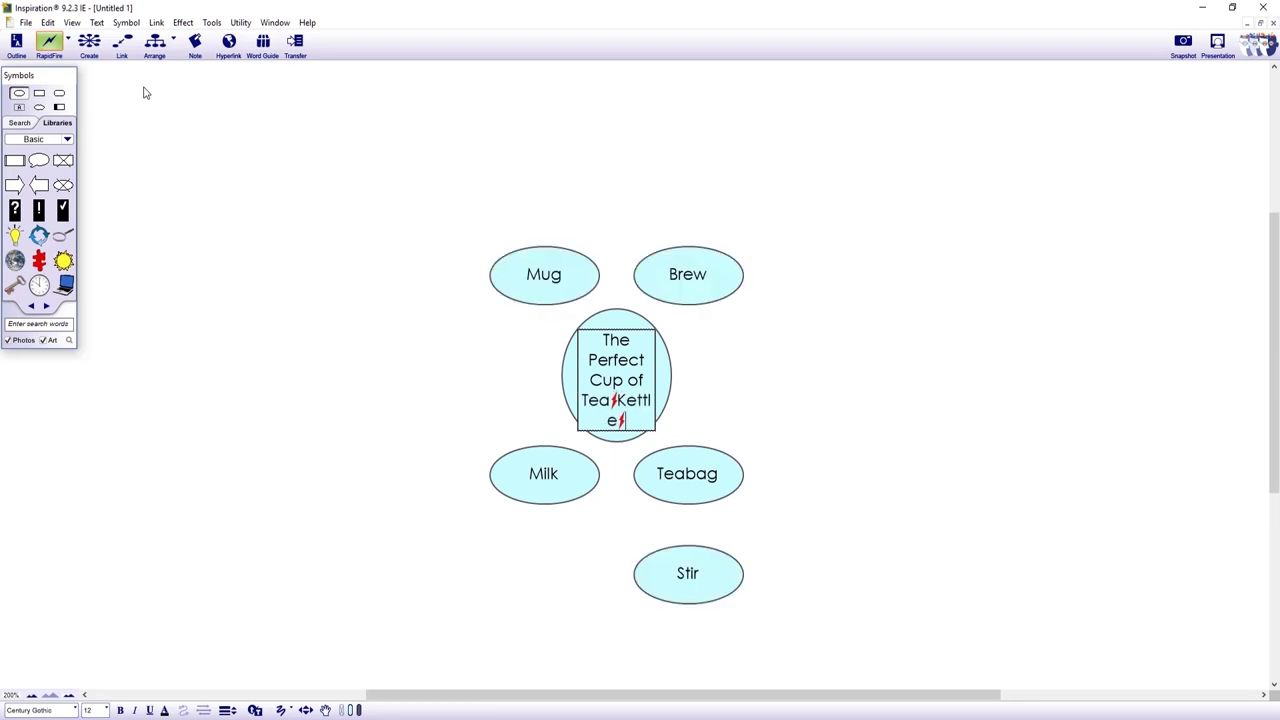
pyautogui.press('Return')
pyautogui.write('Boiling water')
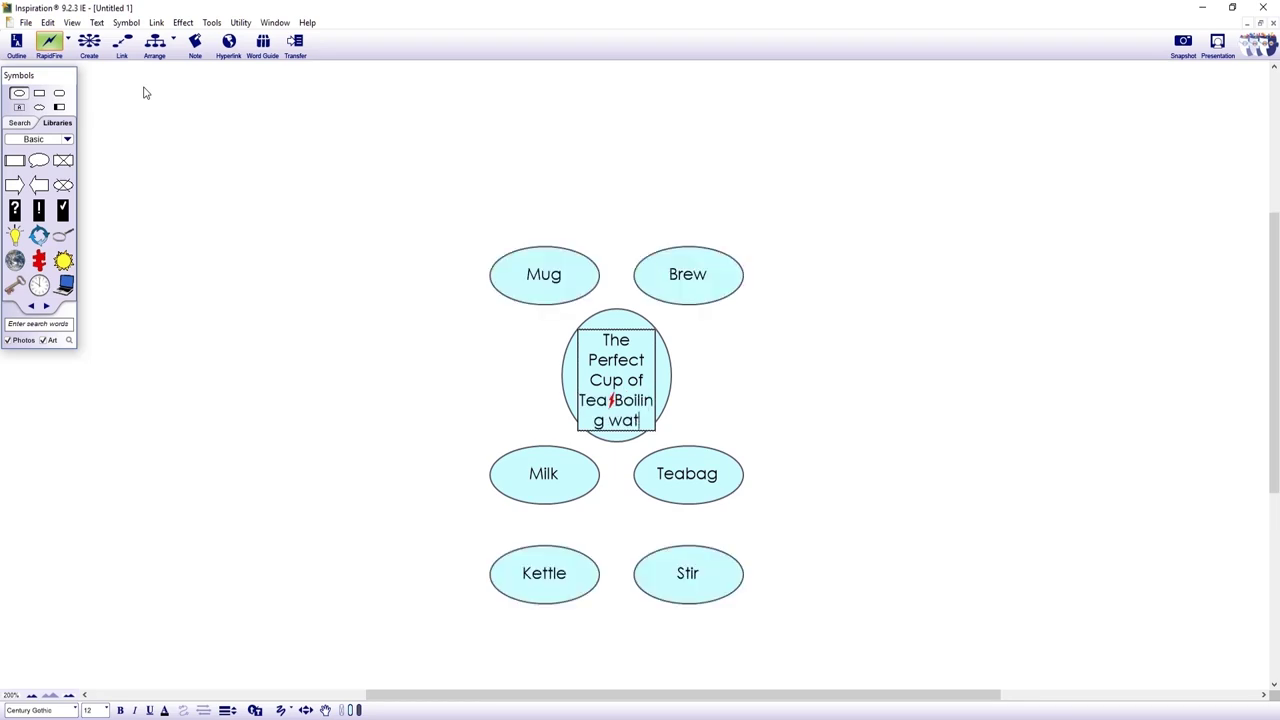
pyautogui.press('Return')
pyautogui.write('Teaspoon⚡')
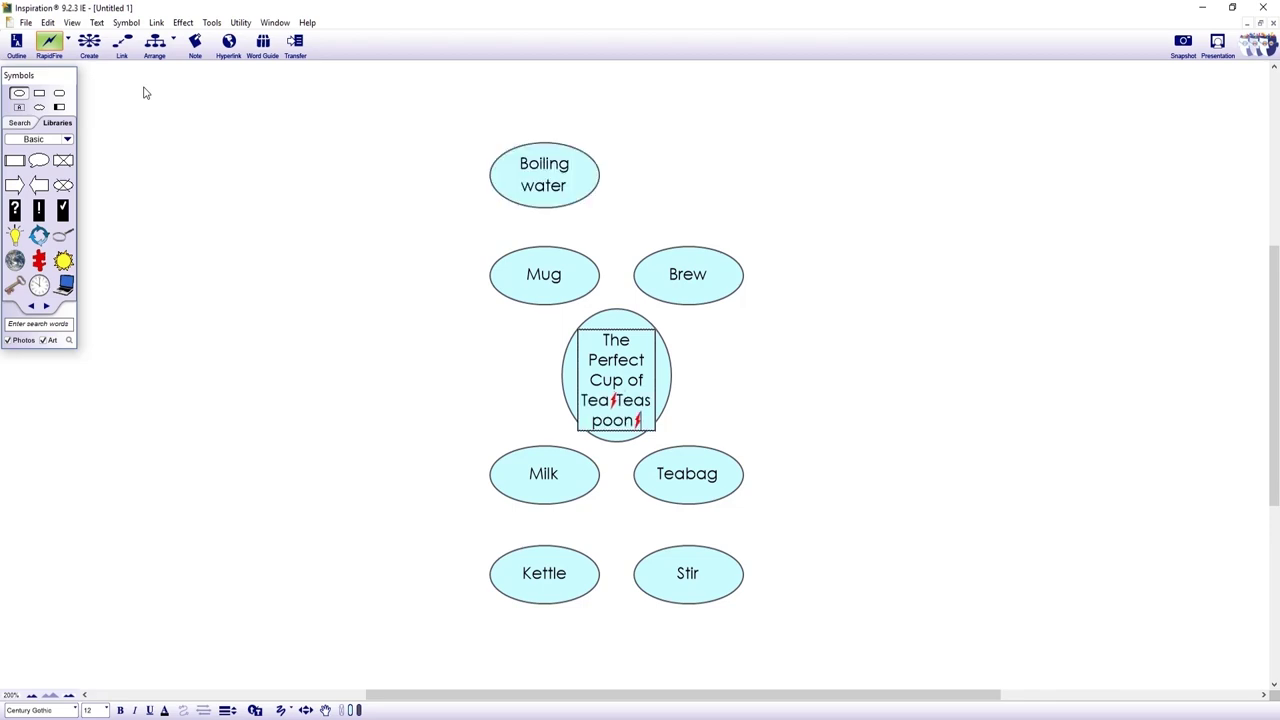
pyautogui.press('Return')
pyautogui.write('Sugar (optional')
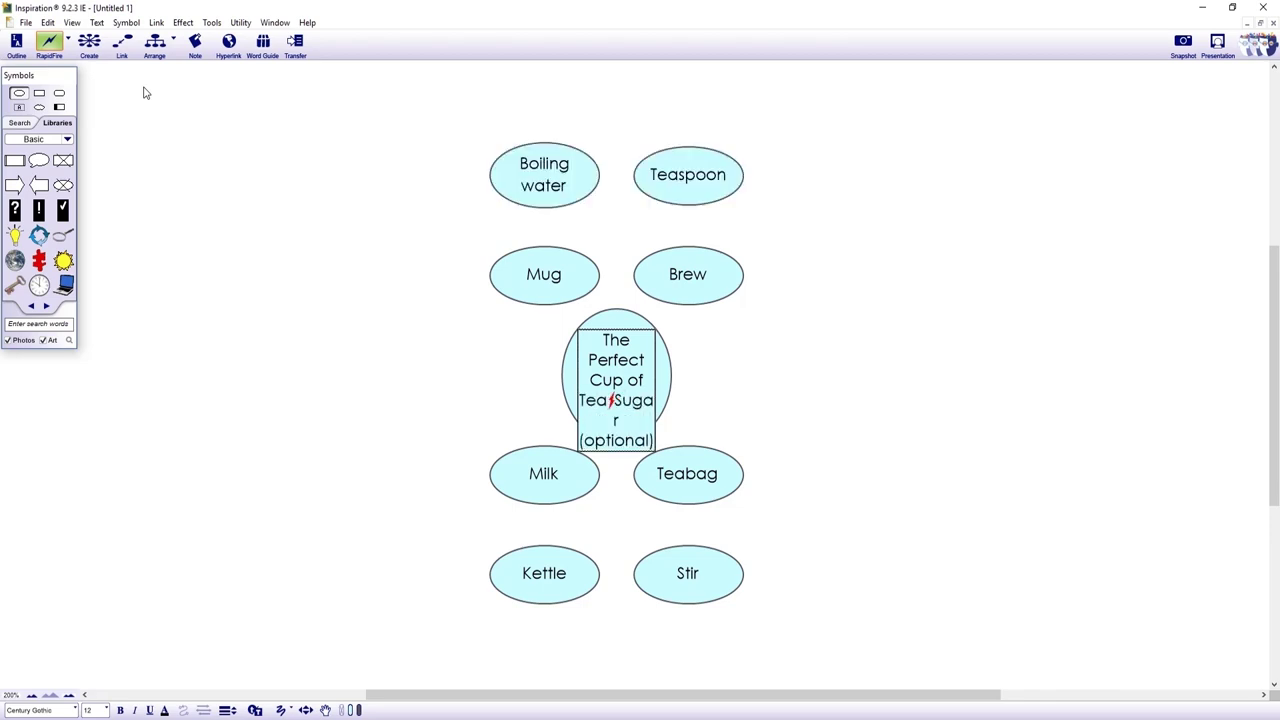
pyautogui.write(')')
pyautogui.press('Return')
pyautogui.hotkey('ctrl', 'r')
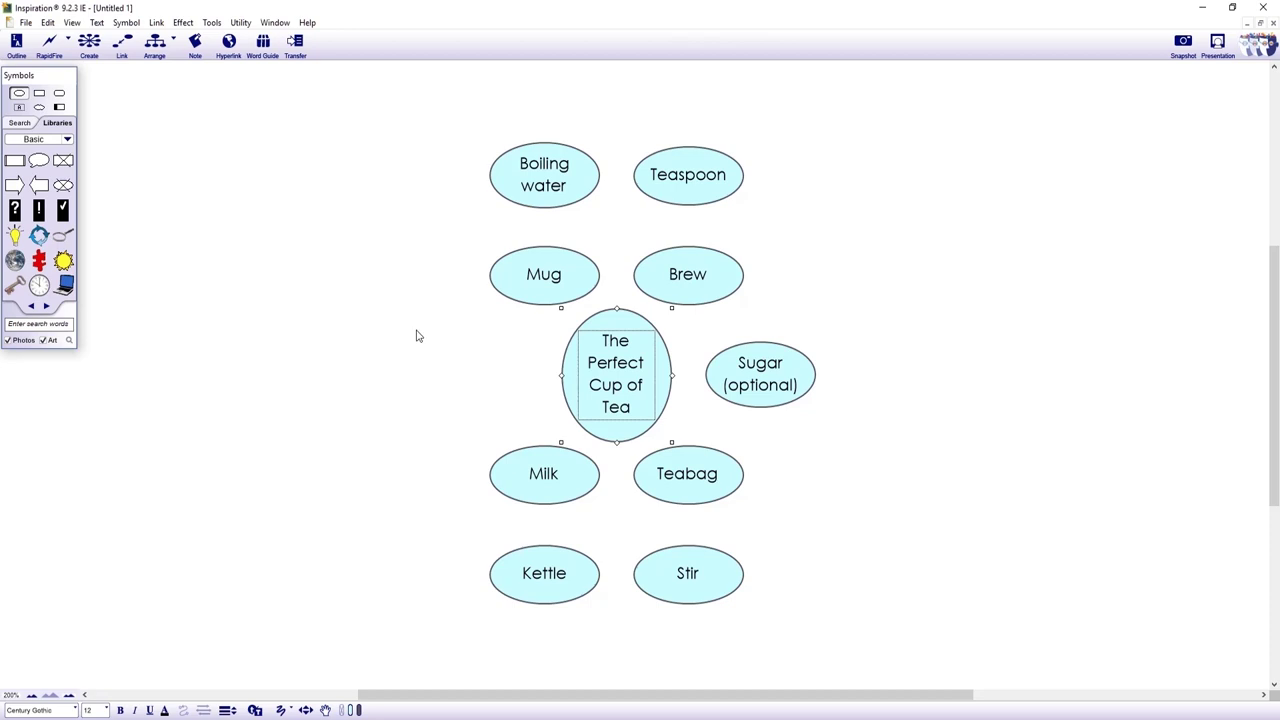
# Step: Stack Mug, Kettle and Teaspoon down the left side of the canvas
pyautogui.click(512, 285)
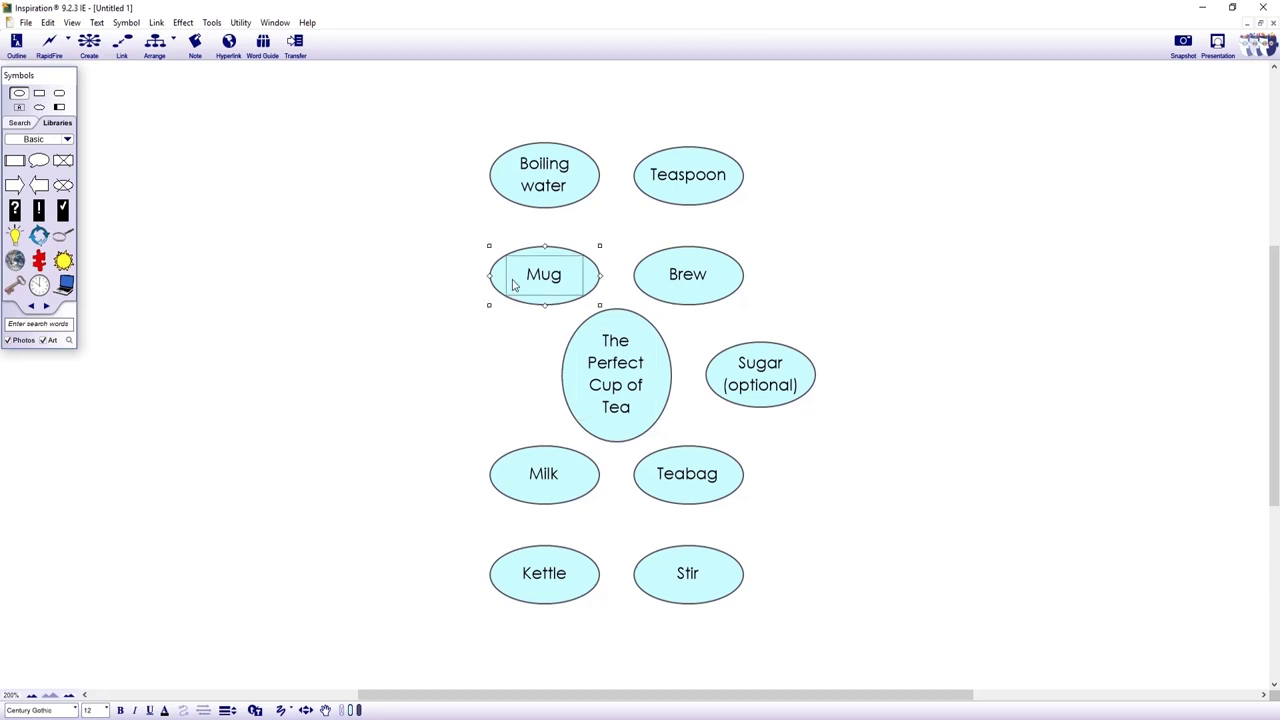
pyautogui.moveTo(511, 280); pyautogui.dragTo(142, 283)
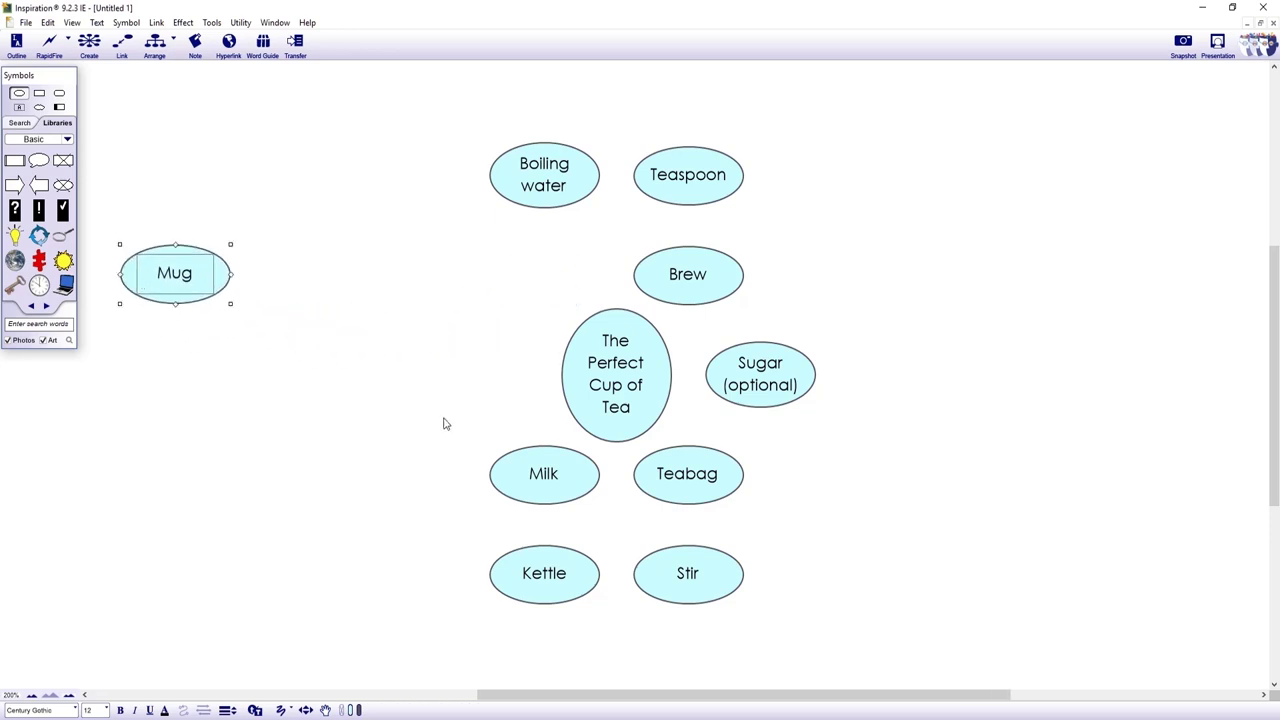
pyautogui.moveTo(521, 567); pyautogui.dragTo(173, 382)
pyautogui.moveTo(688, 178); pyautogui.dragTo(211, 520)
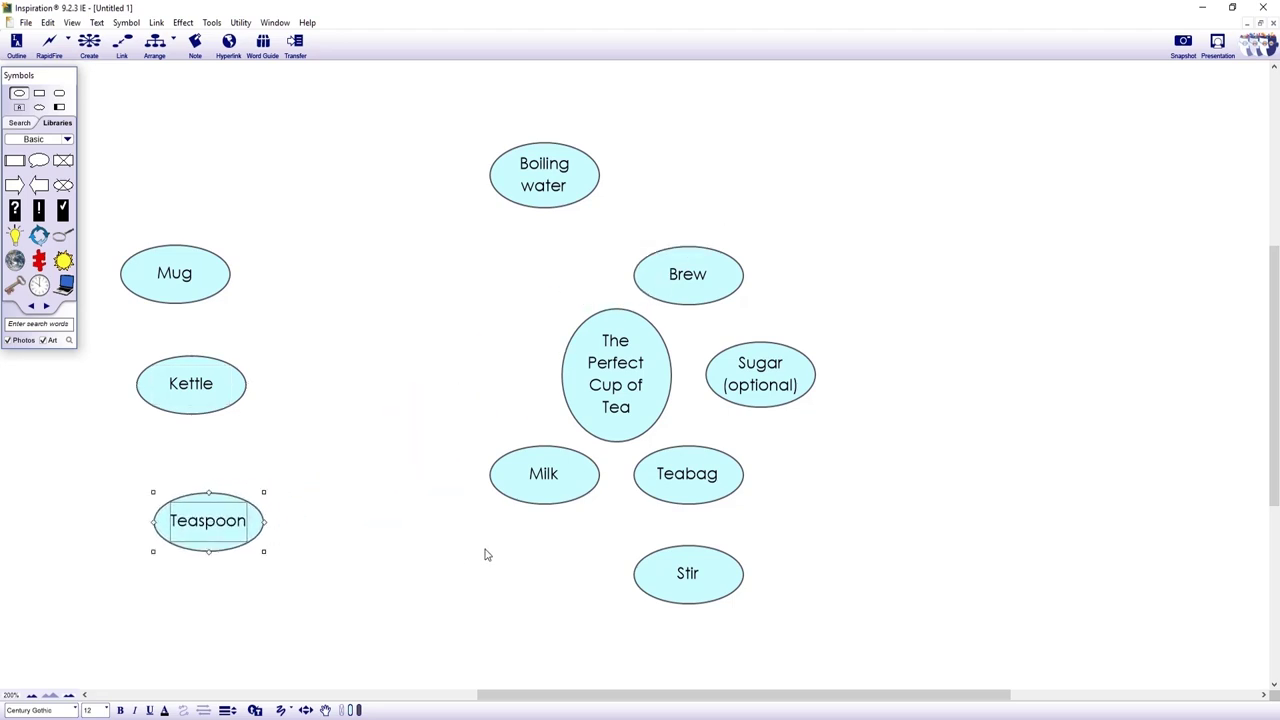
# Step: Line Teabag, Boiling water, Milk and Sugar (optional) along the top; move Brew and Stir lower right
pyautogui.moveTo(677, 465); pyautogui.dragTo(407, 114)
pyautogui.moveTo(577, 189); pyautogui.dragTo(611, 137)
pyautogui.moveTo(767, 370); pyautogui.dragTo(860, 114)
pyautogui.moveTo(545, 482); pyautogui.dragTo(714, 127)
pyautogui.moveTo(715, 281); pyautogui.dragTo(999, 570)
pyautogui.moveTo(705, 573); pyautogui.dragTo(1065, 443)
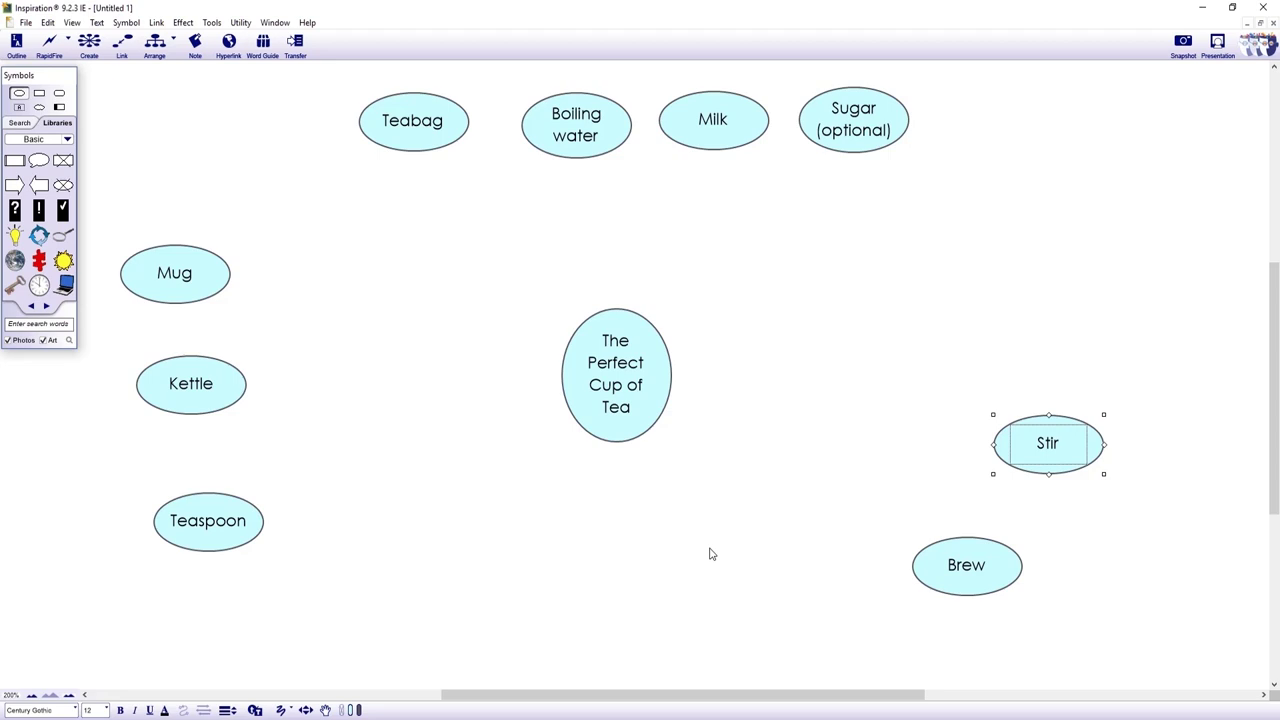
# Step: Add Equipment, Ingredients and Process bubbles left of, above and right of the centre
pyautogui.click(387, 387)
pyautogui.write('Eq')
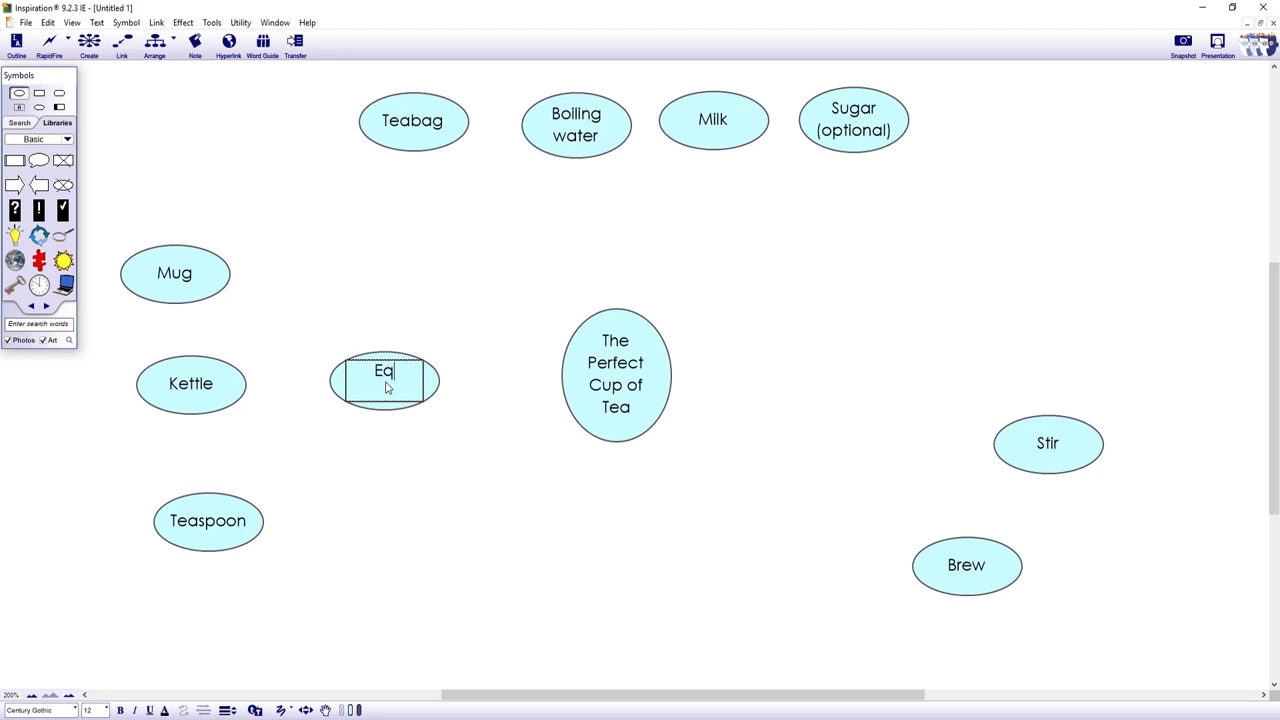
pyautogui.write('uipment')
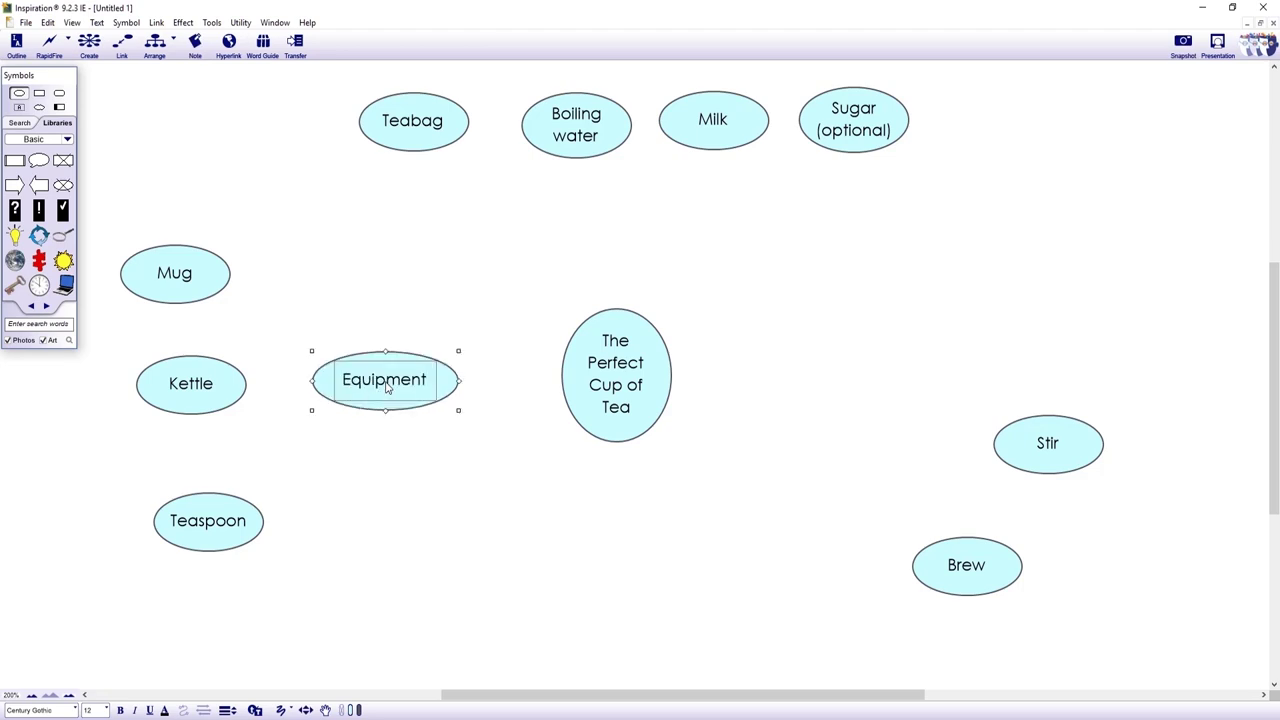
pyautogui.doubleClick(618, 244)
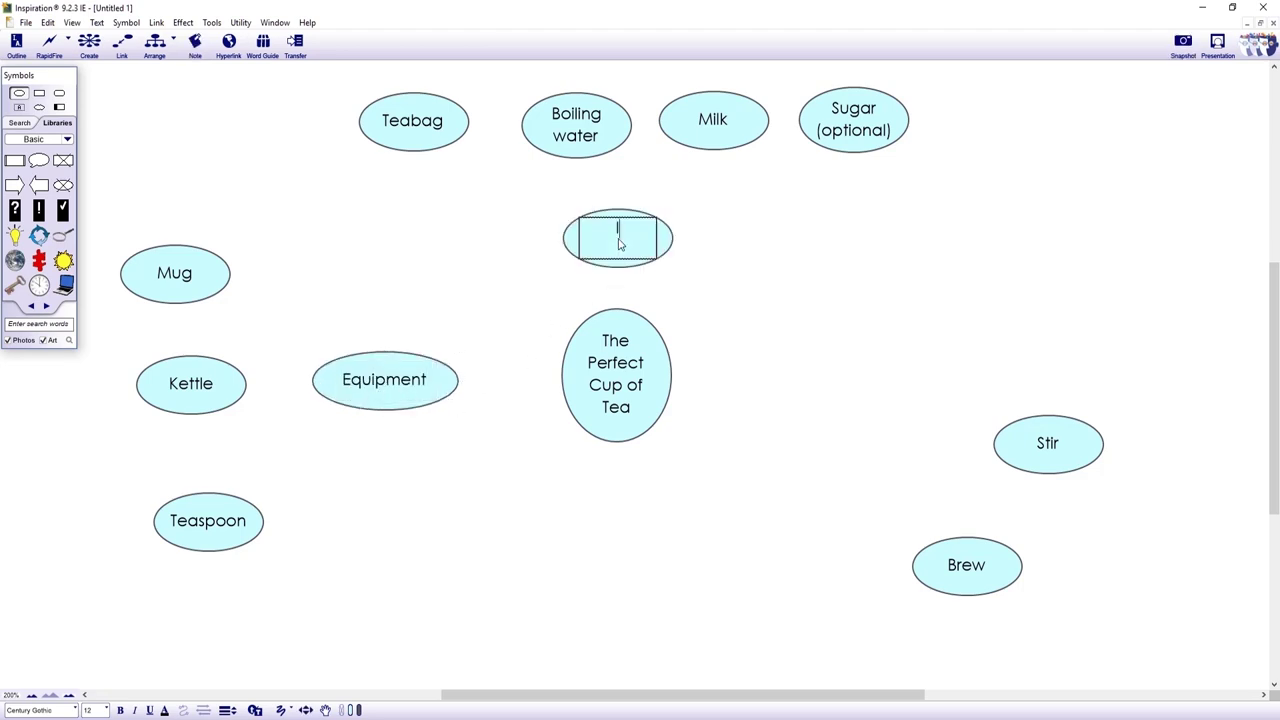
pyautogui.write('Ingredients')
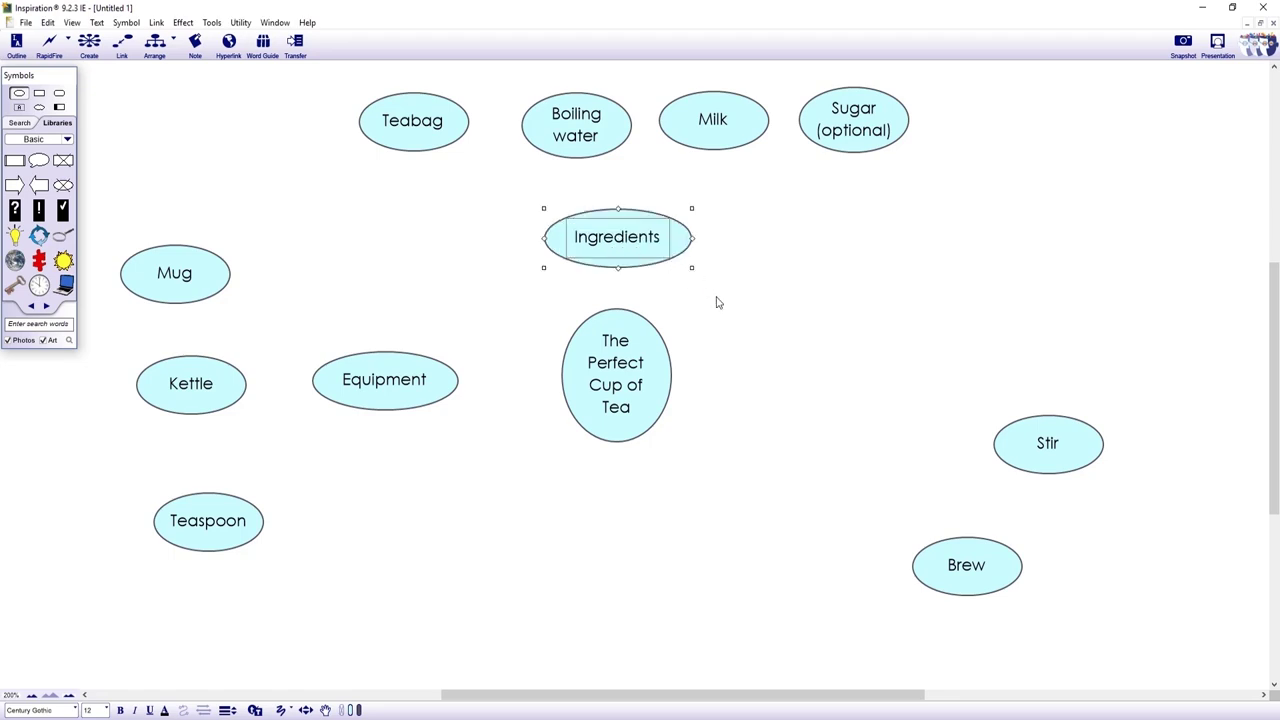
pyautogui.doubleClick(829, 459)
pyautogui.write('Process')
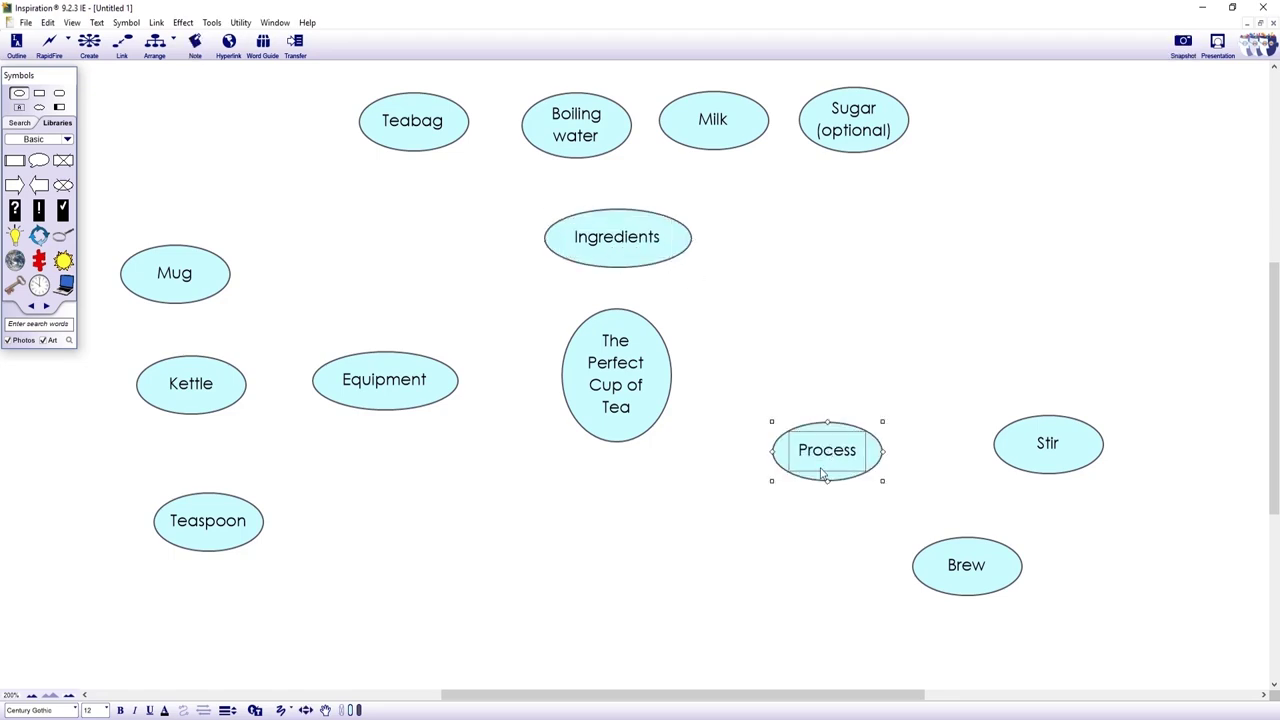
pyautogui.click(672, 534)
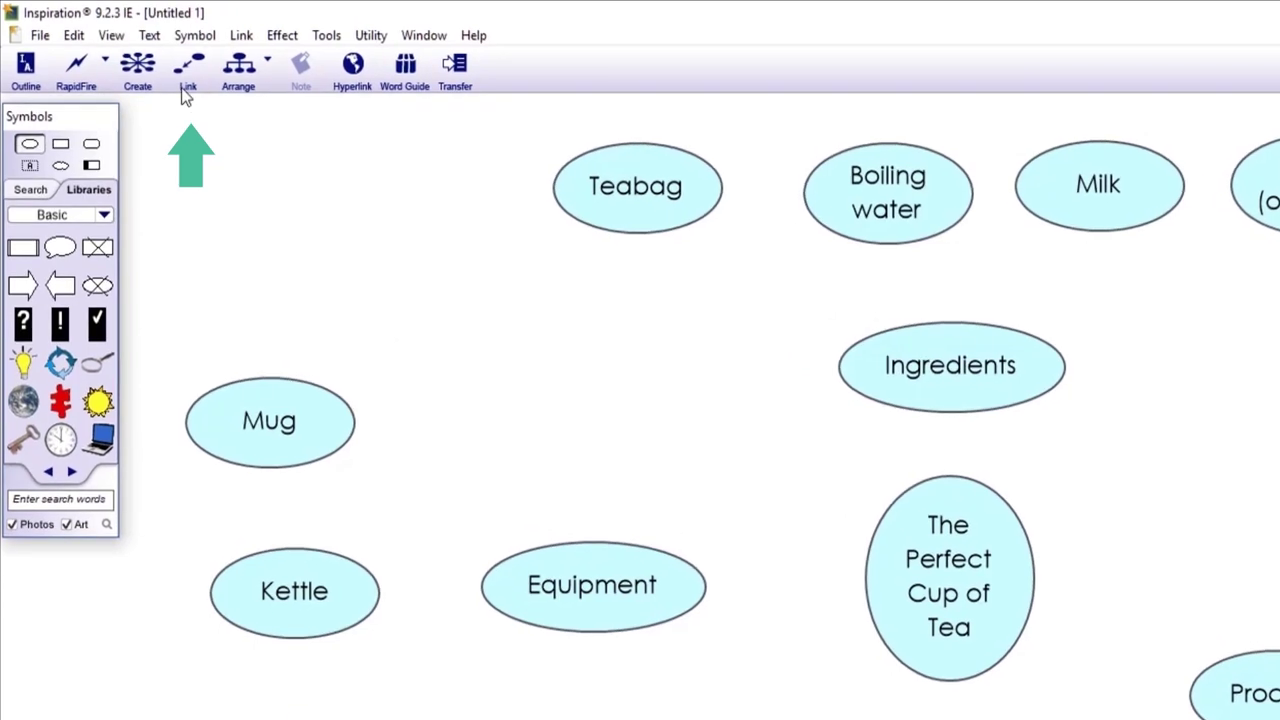
# Step: Link the central idea to Equipment and Ingredients, and Equipment to Mug, Kettle and Teaspoon
pyautogui.click(187, 86)
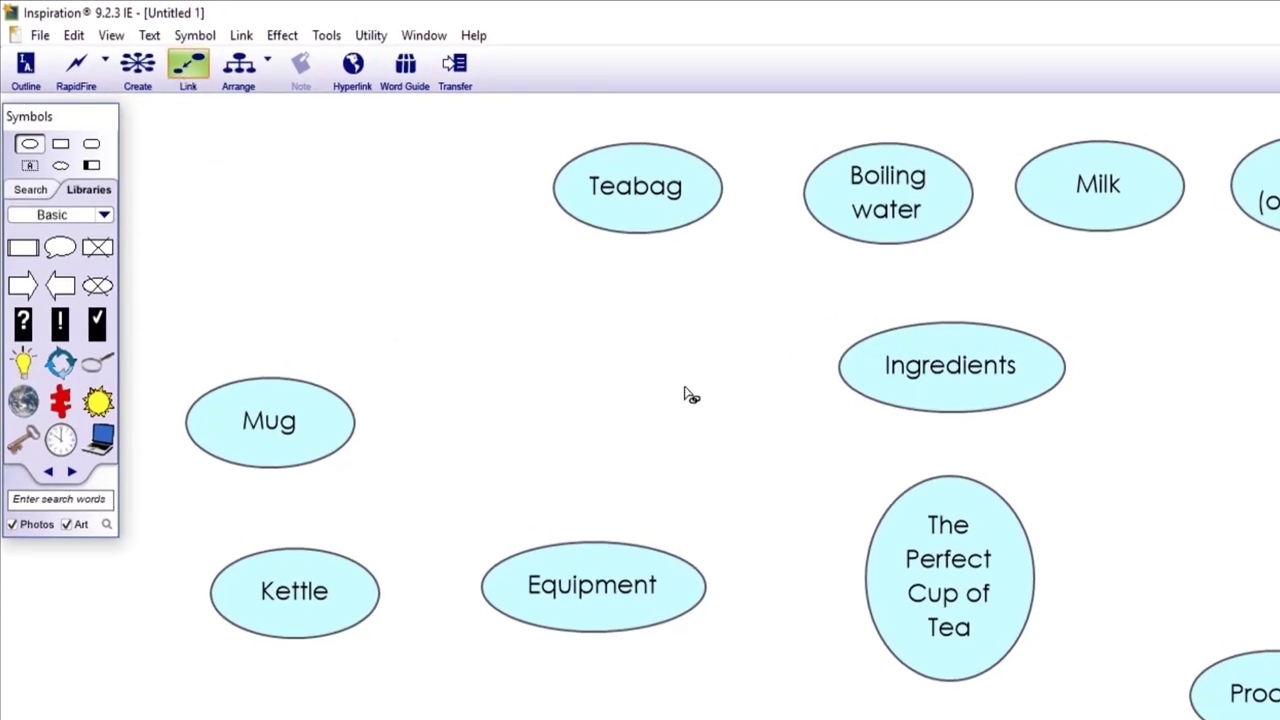
pyautogui.moveTo(948, 530); pyautogui.dragTo(595, 597)
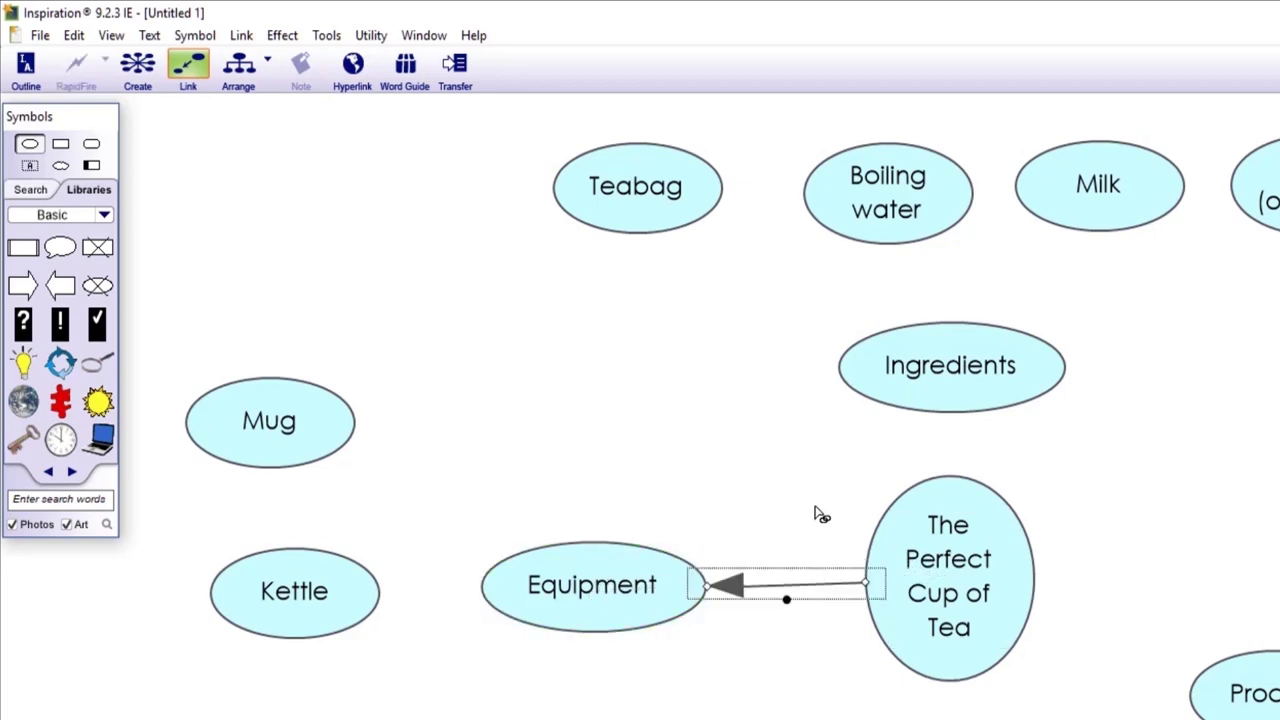
pyautogui.moveTo(958, 570); pyautogui.dragTo(1263, 689)
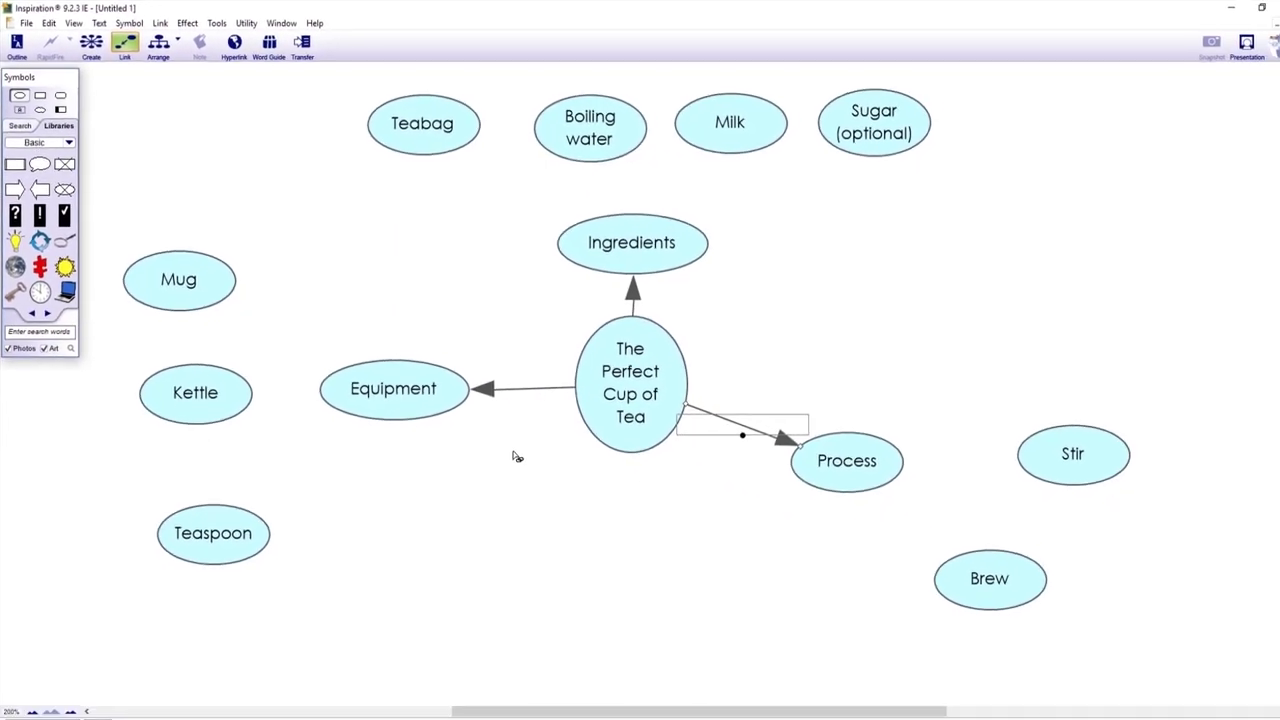
pyautogui.moveTo(459, 459); pyautogui.dragTo(301, 353)
pyautogui.moveTo(255, 300); pyautogui.dragTo(172, 278)
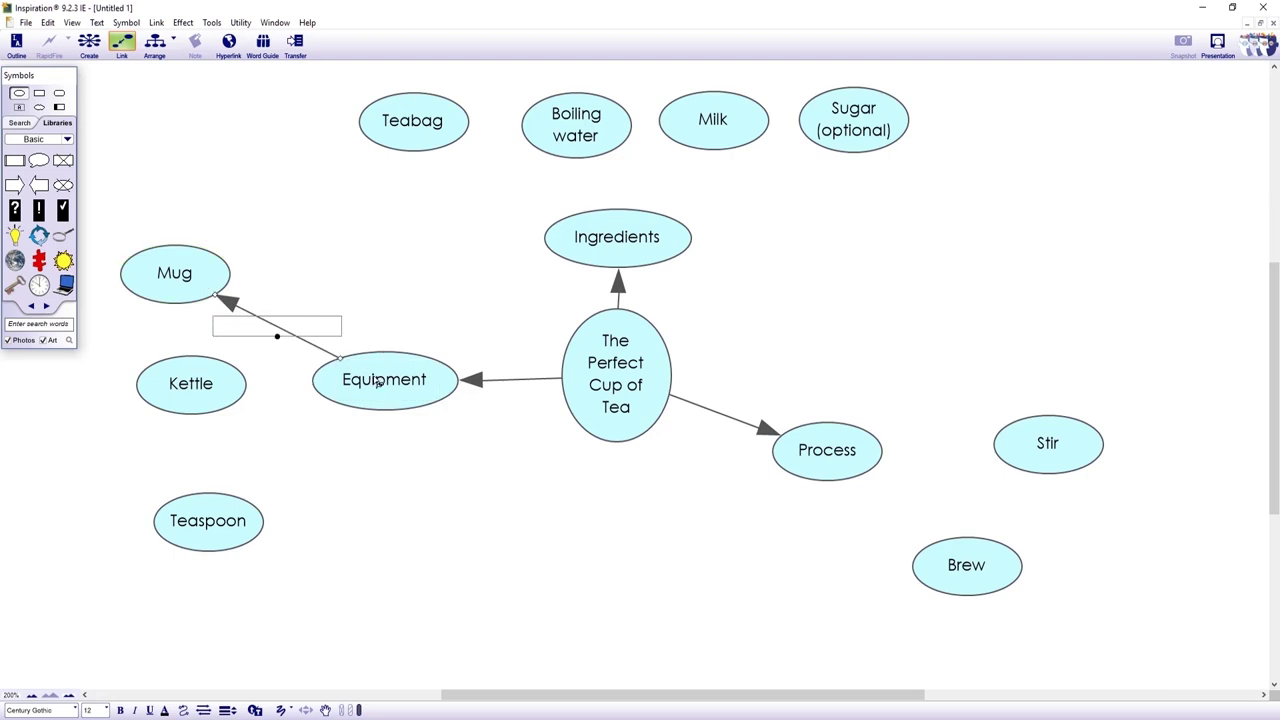
pyautogui.moveTo(378, 382); pyautogui.dragTo(225, 528)
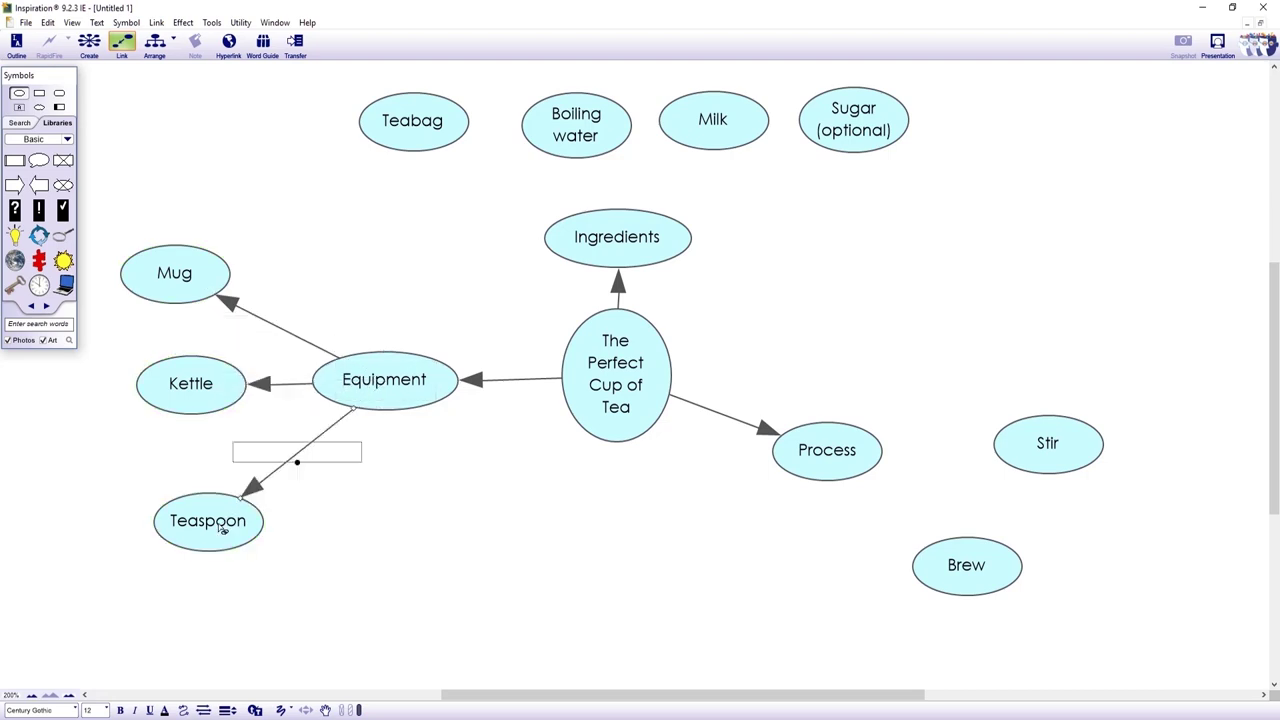
# Step: Link Ingredients to Teabag, Boiling water, Milk and Sugar, and Process to Brew and Stir
pyautogui.moveTo(614, 251)
pyautogui.mouseDown()
pyautogui.moveTo(506, 200)
pyautogui.moveTo(434, 134)
pyautogui.mouseUp()
pyautogui.click(617, 241)
pyautogui.moveTo(617, 241); pyautogui.dragTo(588, 156)
pyautogui.moveTo(620, 235)
pyautogui.mouseDown()
pyautogui.moveTo(723, 132)
pyautogui.moveTo(851, 129)
pyautogui.mouseUp()
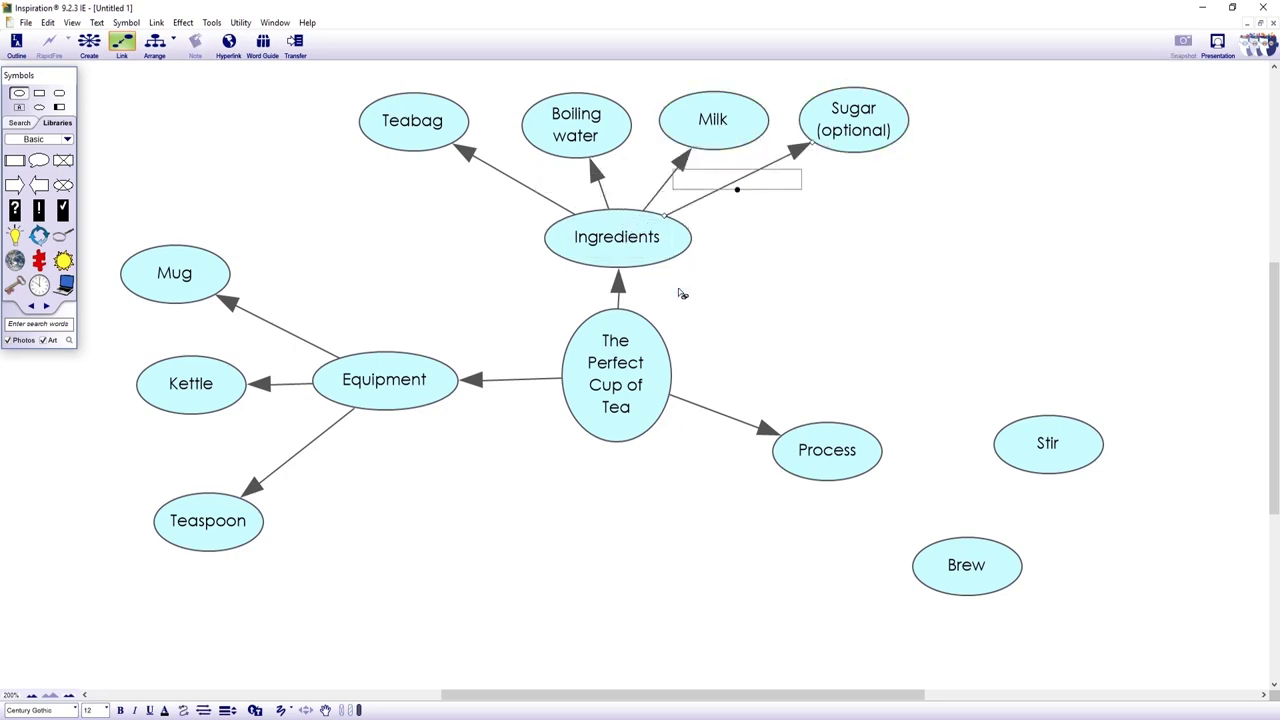
pyautogui.moveTo(840, 453); pyautogui.dragTo(963, 563)
pyautogui.click(828, 452)
pyautogui.moveTo(828, 452); pyautogui.dragTo(1052, 443)
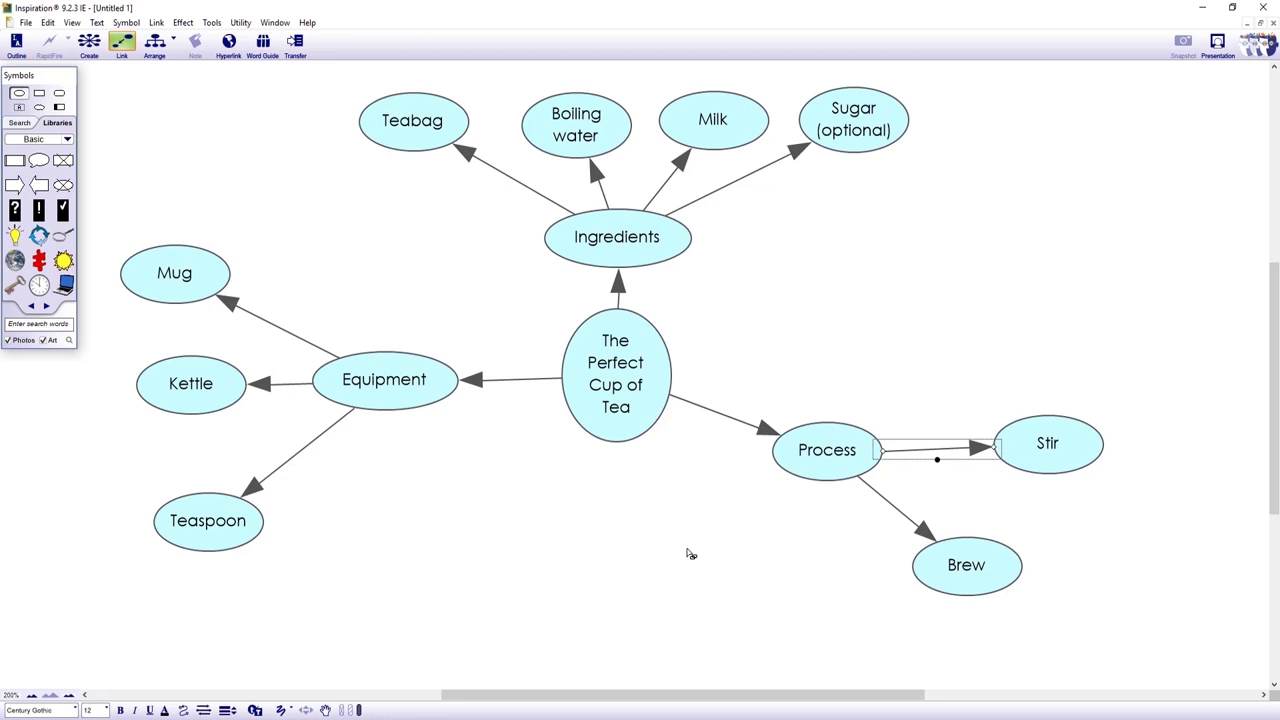
# Step: Fill the central 'The Perfect Cup of Tea' node with pale green
pyautogui.click(638, 423)
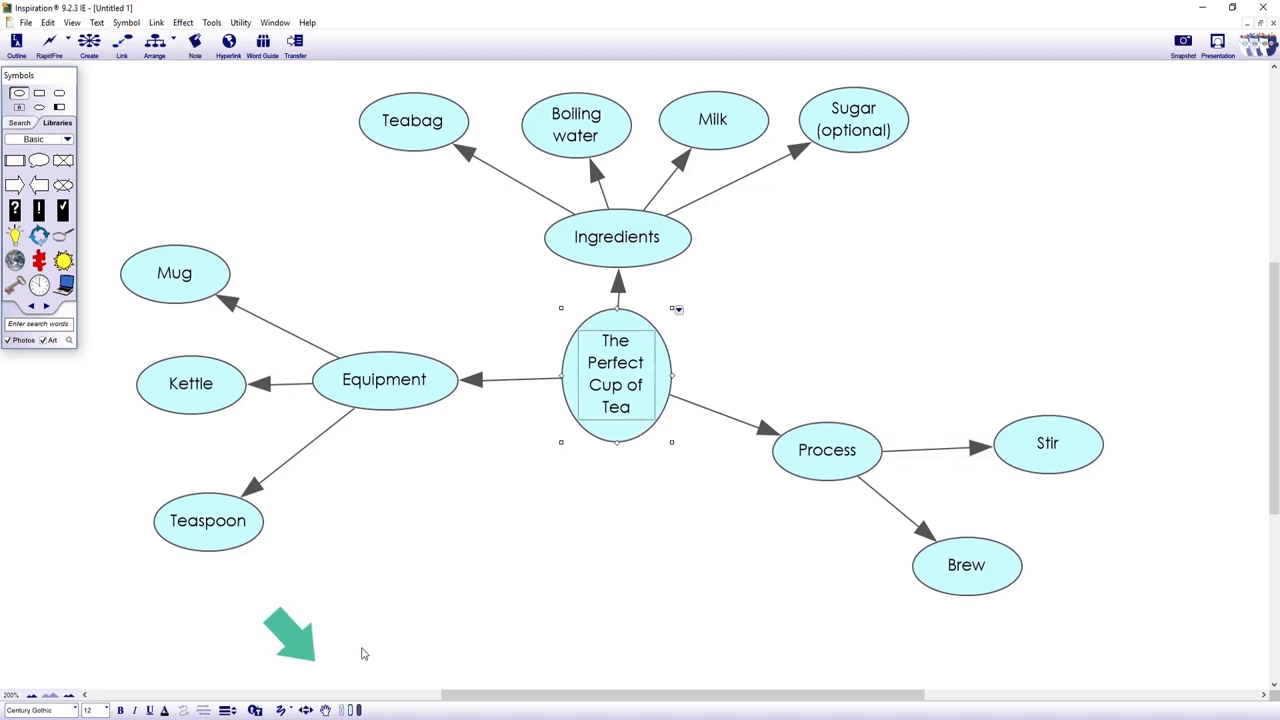
pyautogui.click(352, 710)
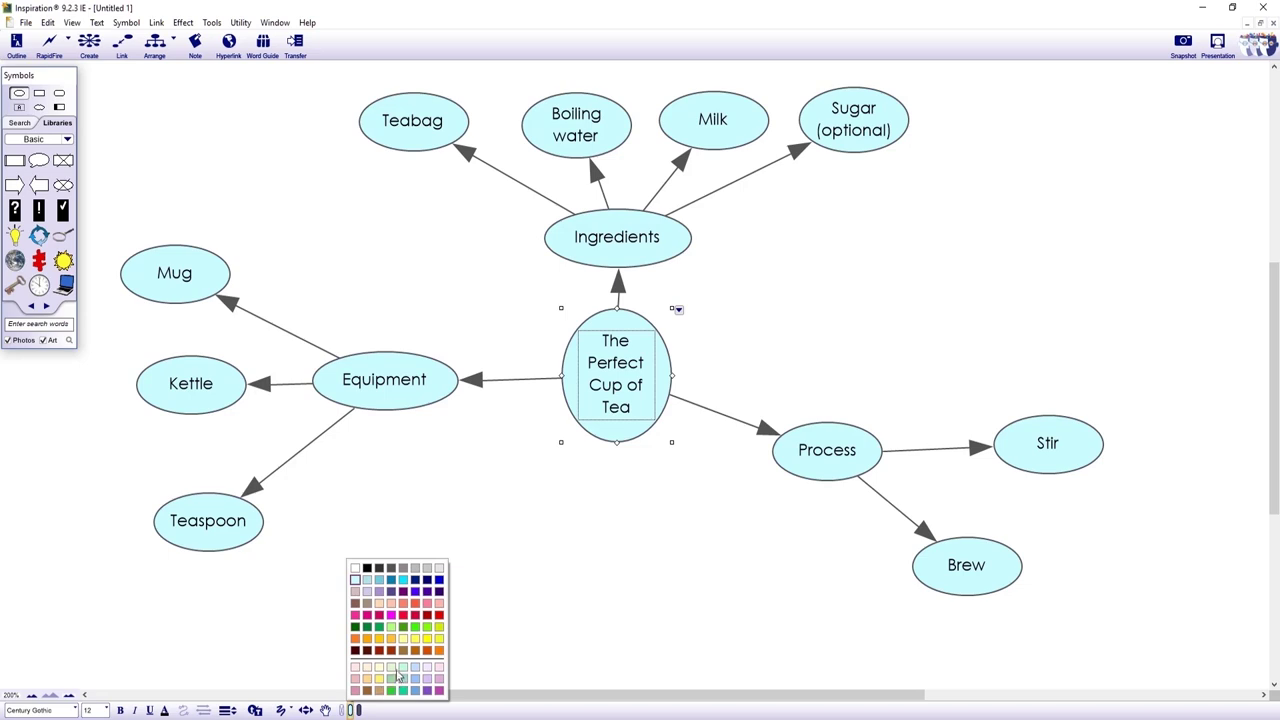
pyautogui.click(391, 667)
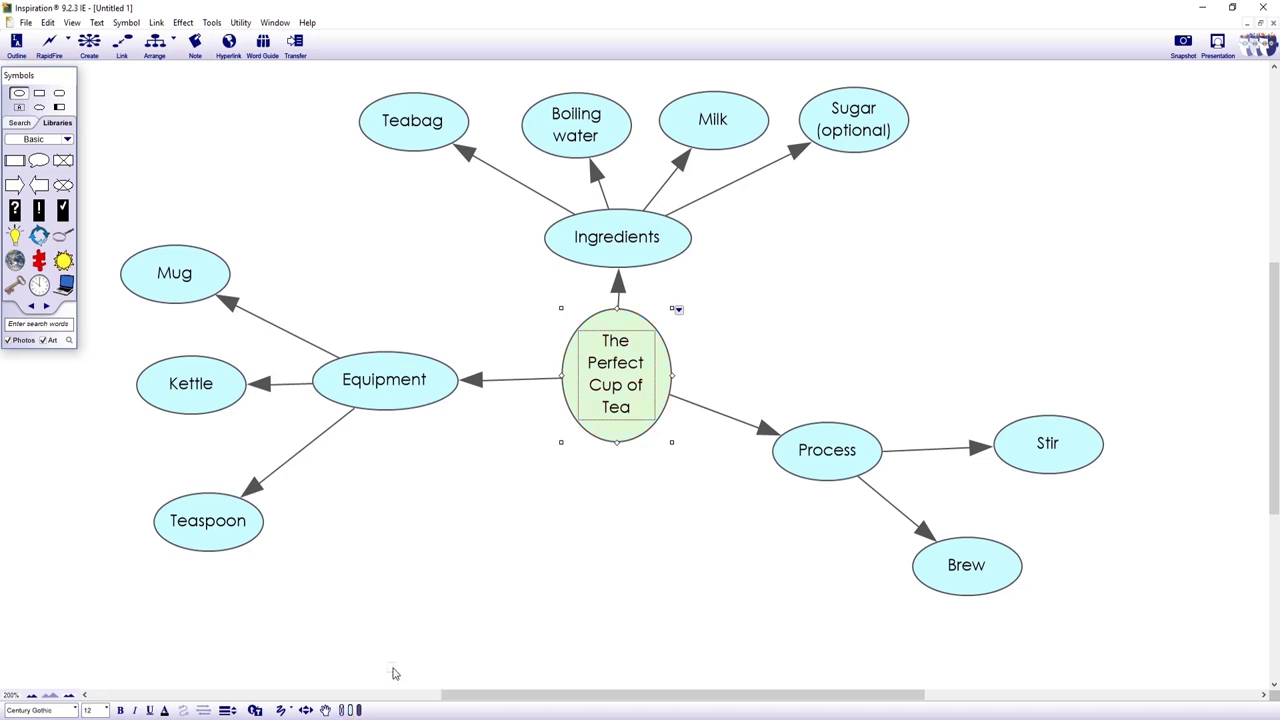
pyautogui.click(544, 557)
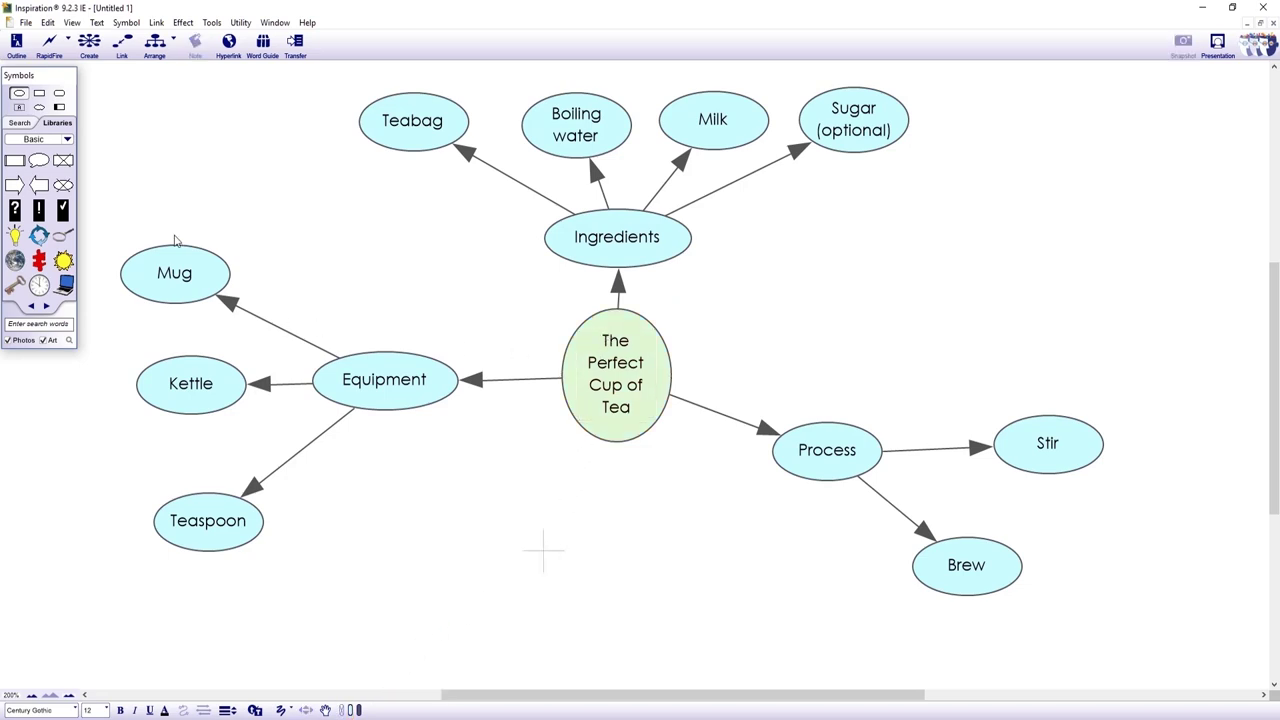
# Step: Colour the Equipment branch lavender and the Ingredients branch light yellow
pyautogui.moveTo(150, 198); pyautogui.dragTo(432, 576)
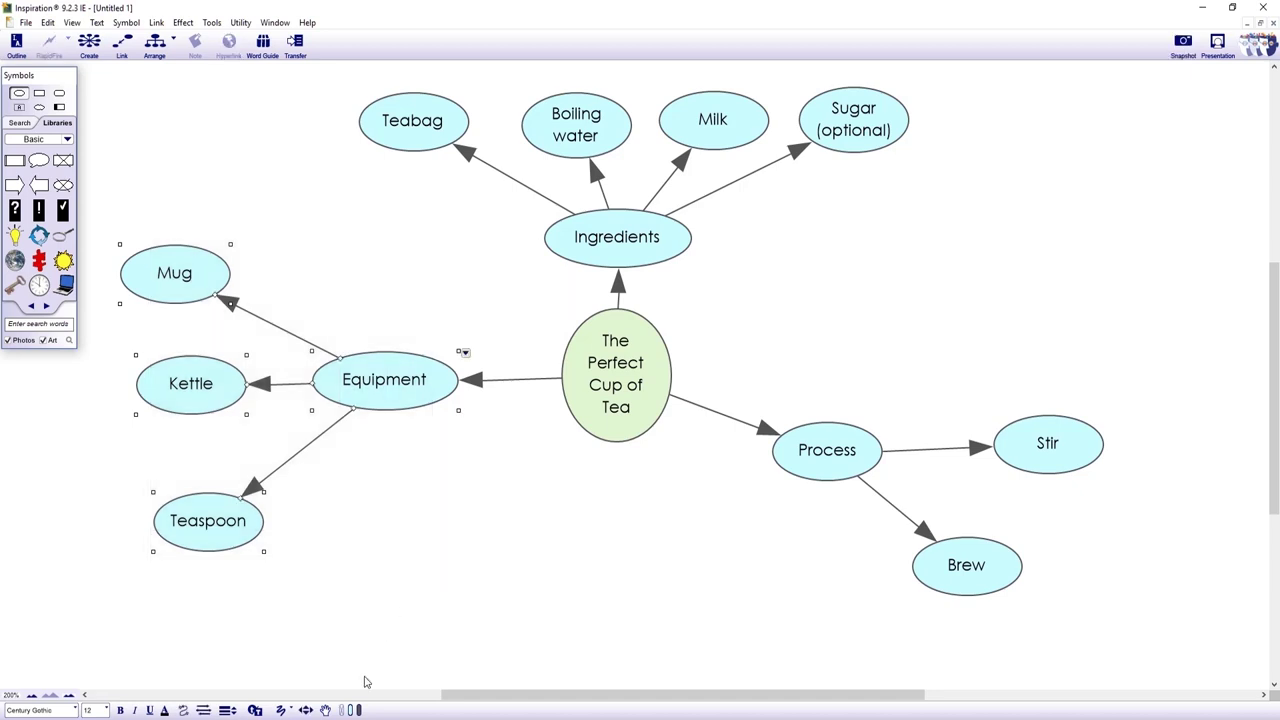
pyautogui.click(350, 710)
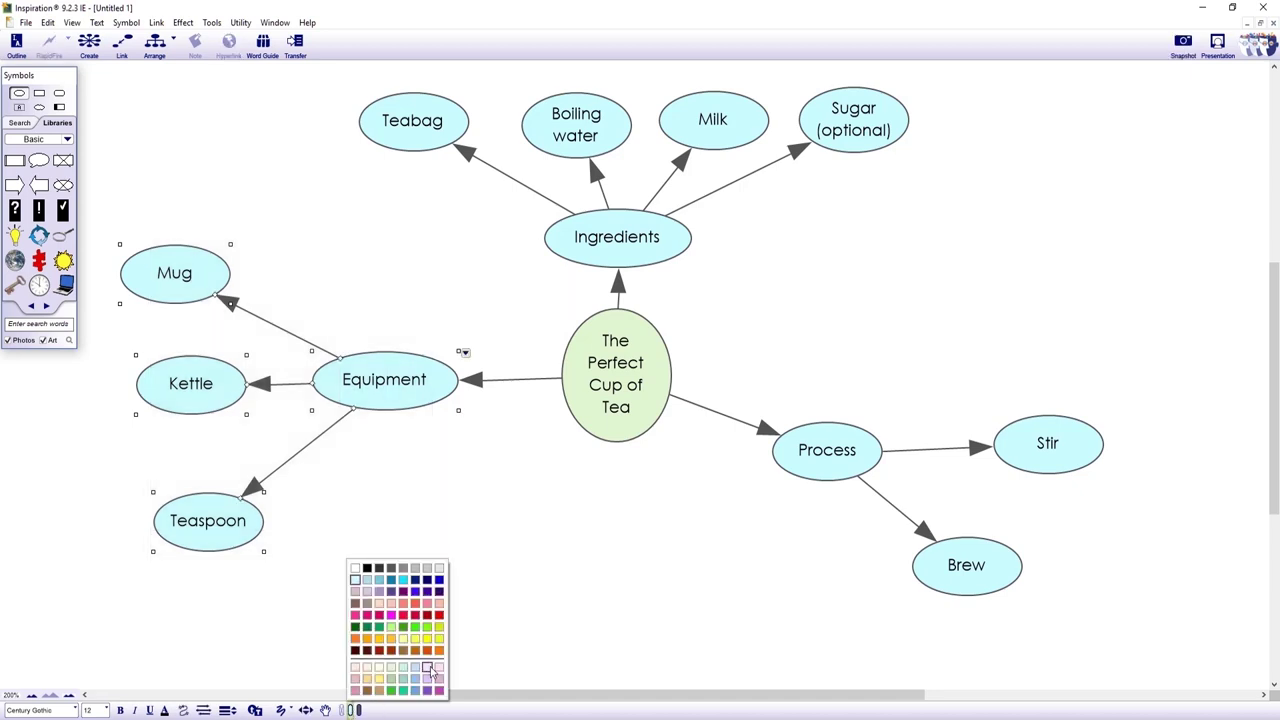
pyautogui.click(431, 672)
pyautogui.moveTo(312, 98); pyautogui.dragTo(995, 275)
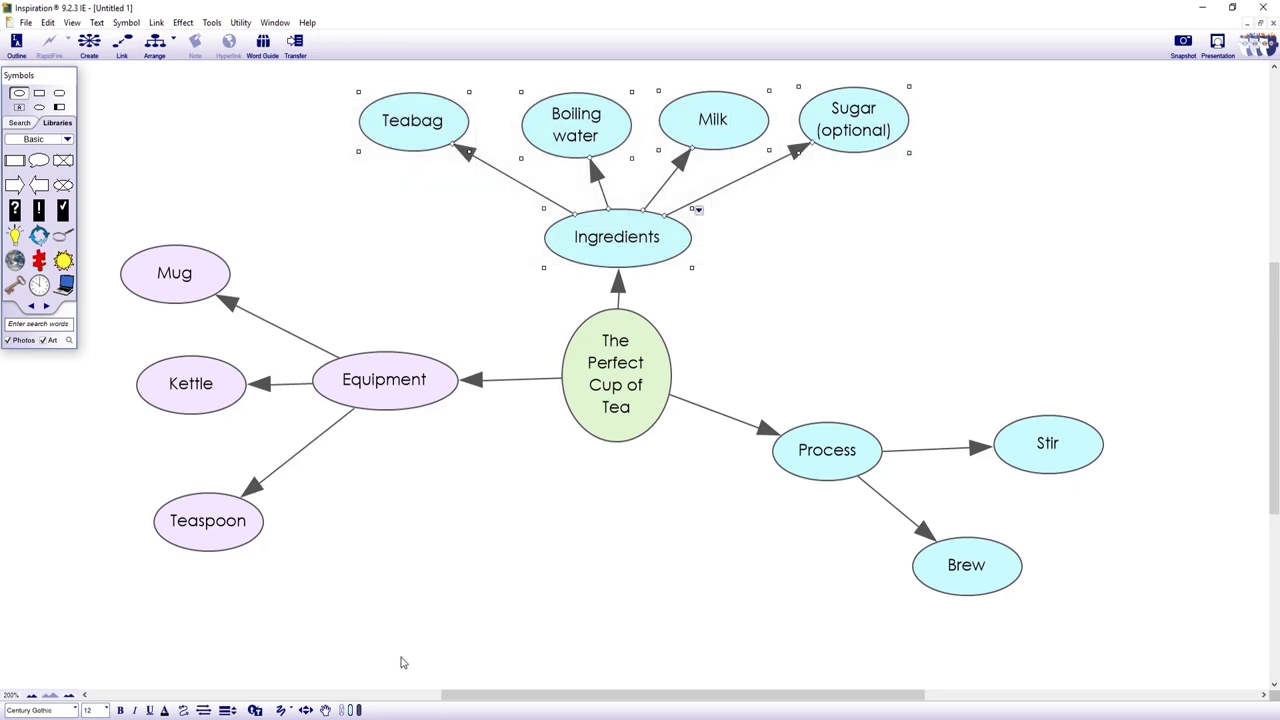
pyautogui.click(350, 710)
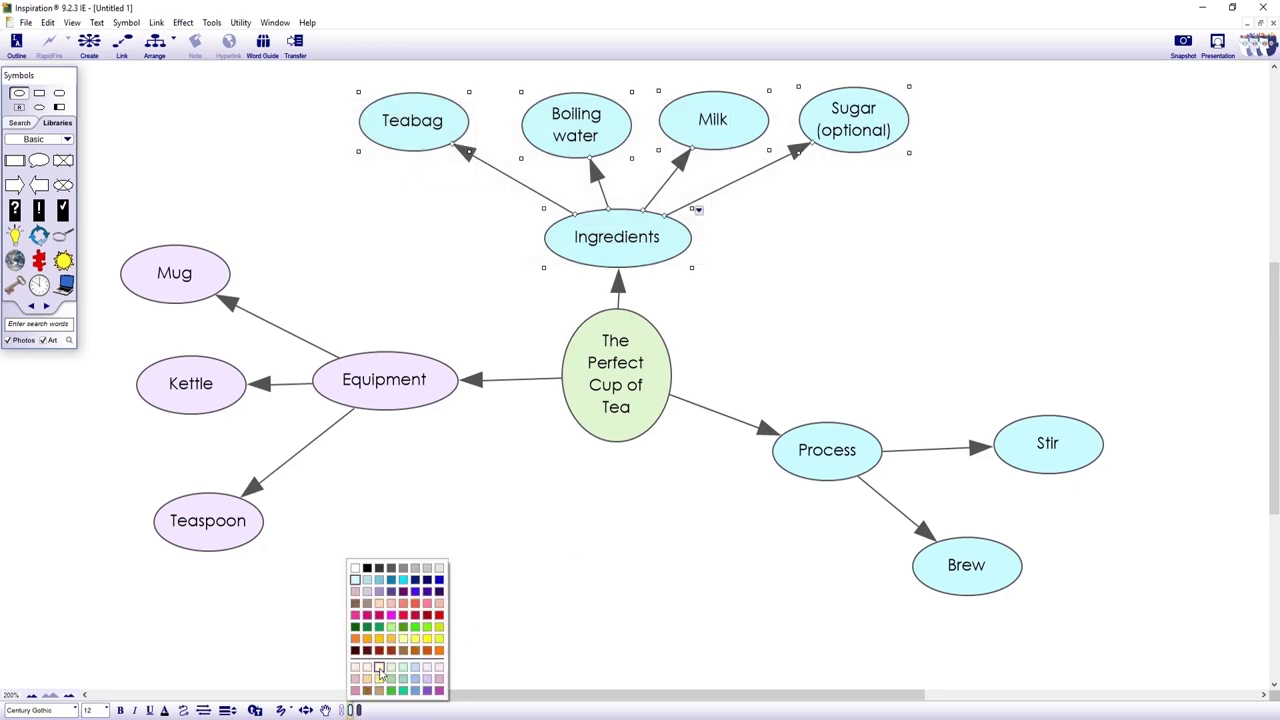
pyautogui.click(380, 668)
pyautogui.click(518, 525)
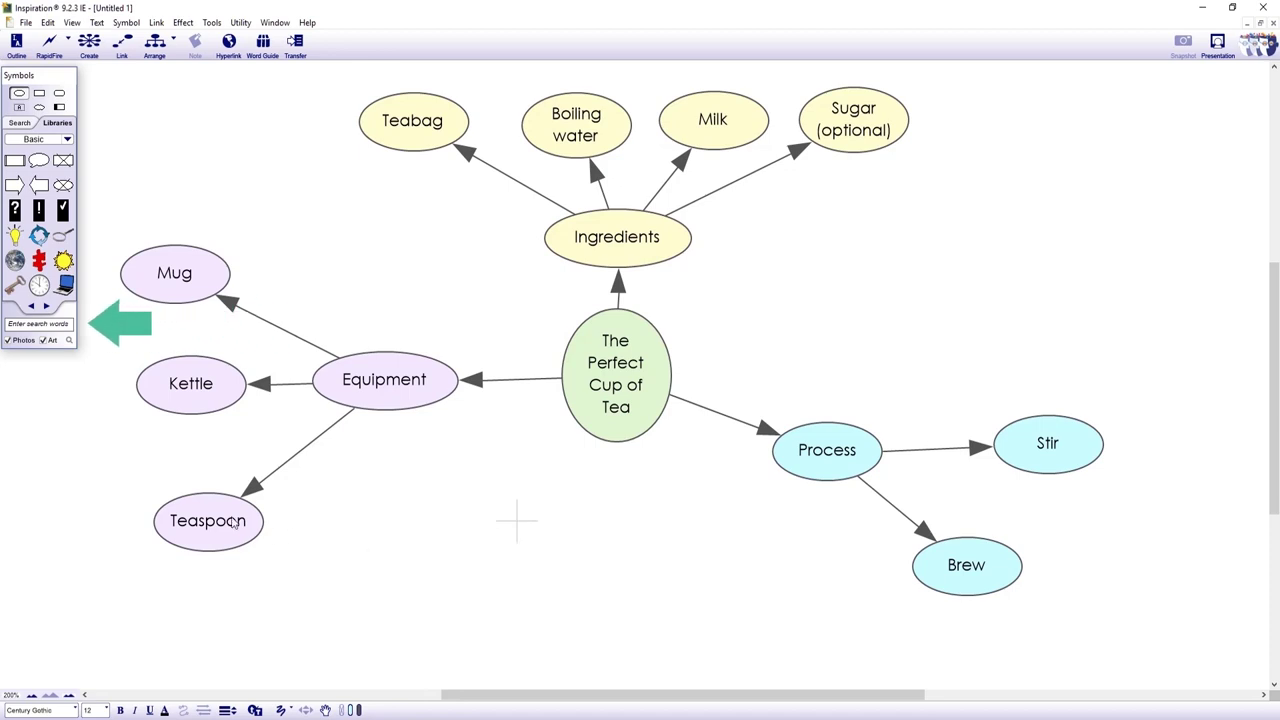
pyautogui.click(55, 324)
# Step: Search symbols for 'tea' and put a tea mug picture on the centre and a kettle on Kettle
pyautogui.write('tea')
pyautogui.press('Return')
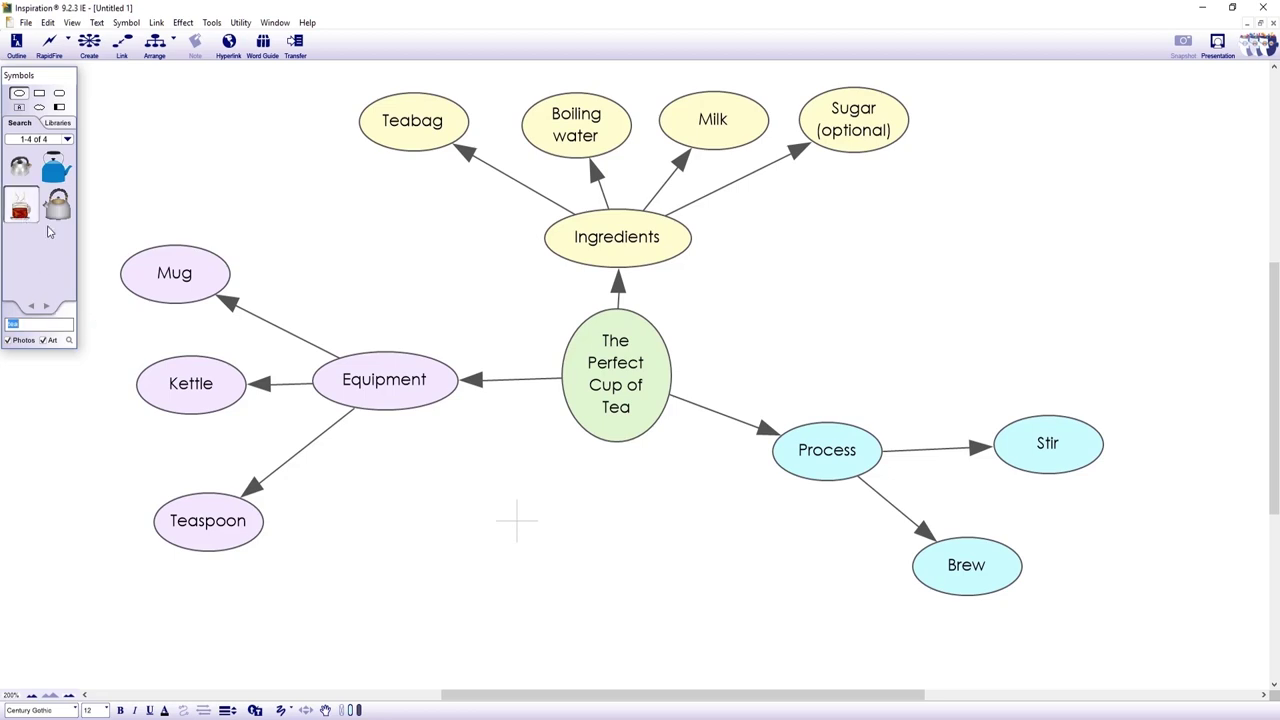
pyautogui.moveTo(47, 231); pyautogui.dragTo(625, 378)
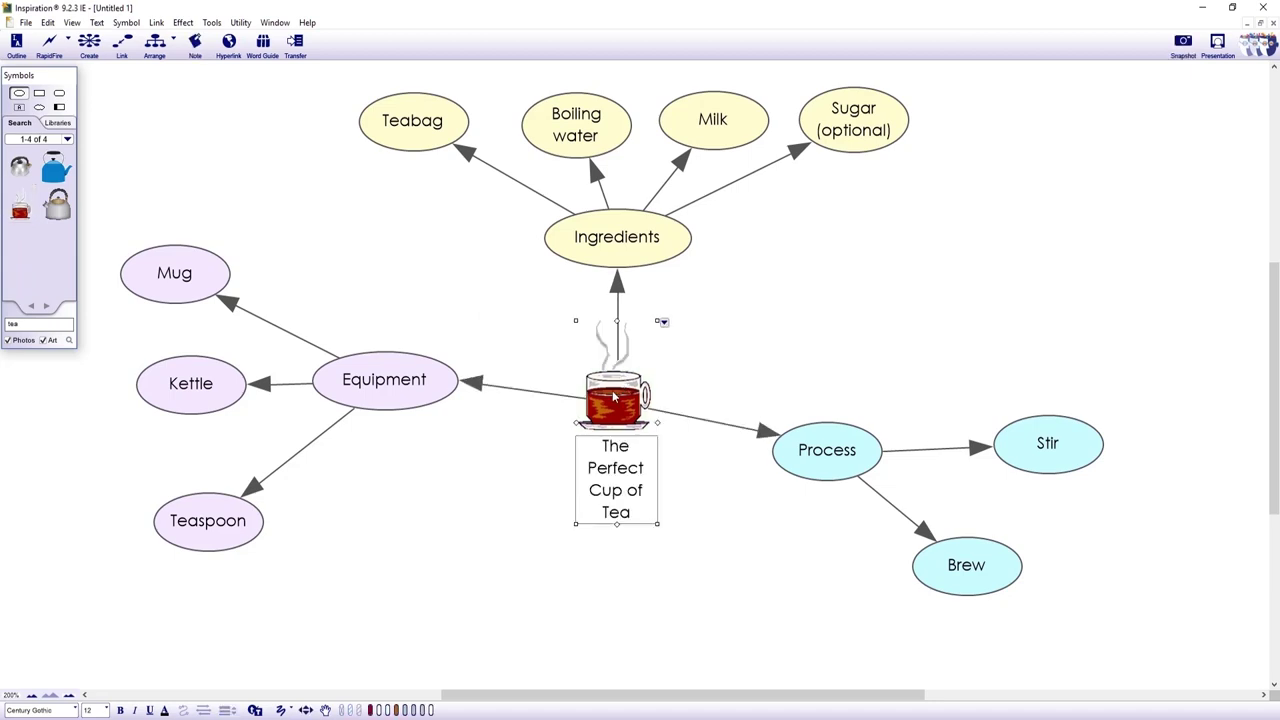
pyautogui.moveTo(55, 172); pyautogui.dragTo(196, 387)
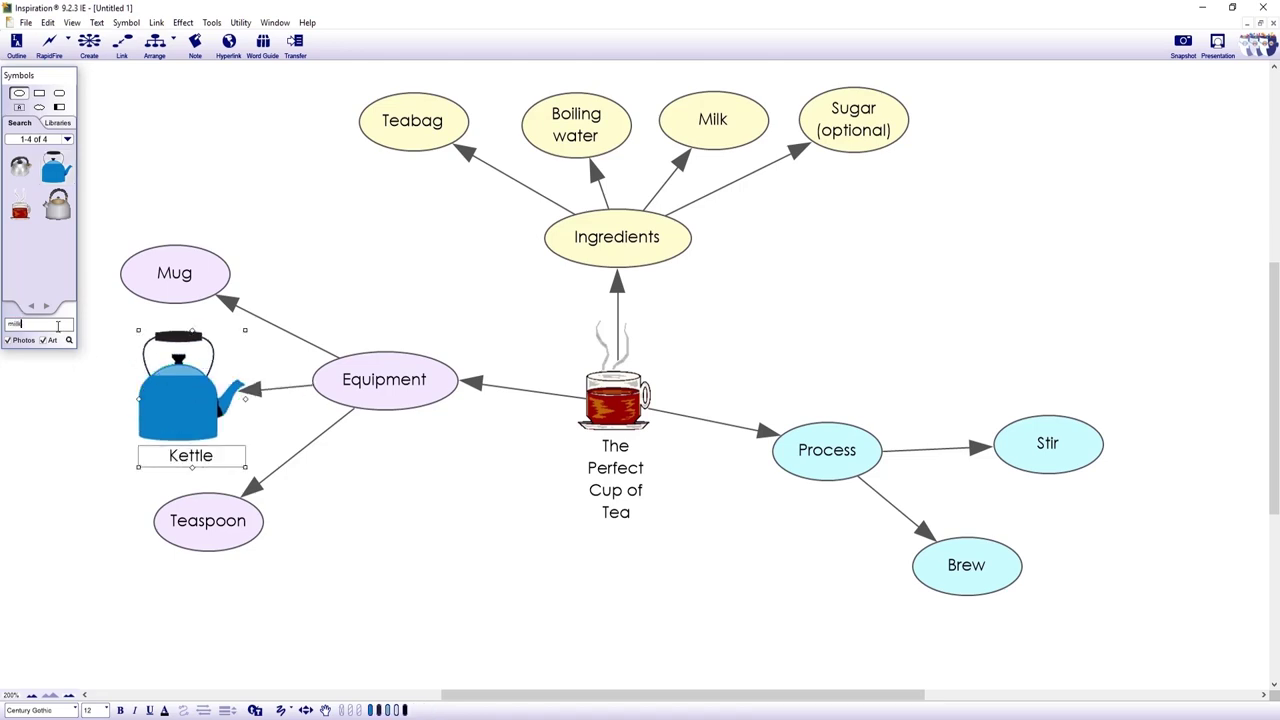
# Step: Turn Milk into a milk carton picture and move Sugar (optional) lower right
pyautogui.press('Return')
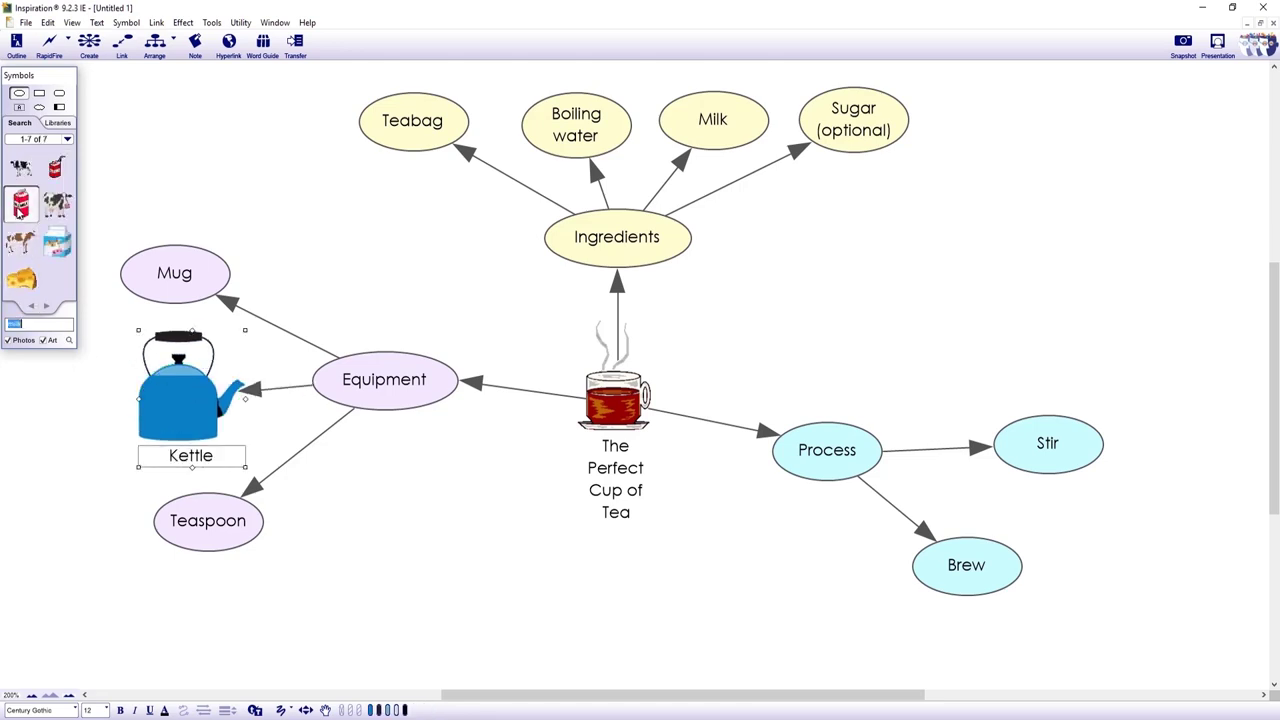
pyautogui.moveTo(20, 210); pyautogui.dragTo(742, 140)
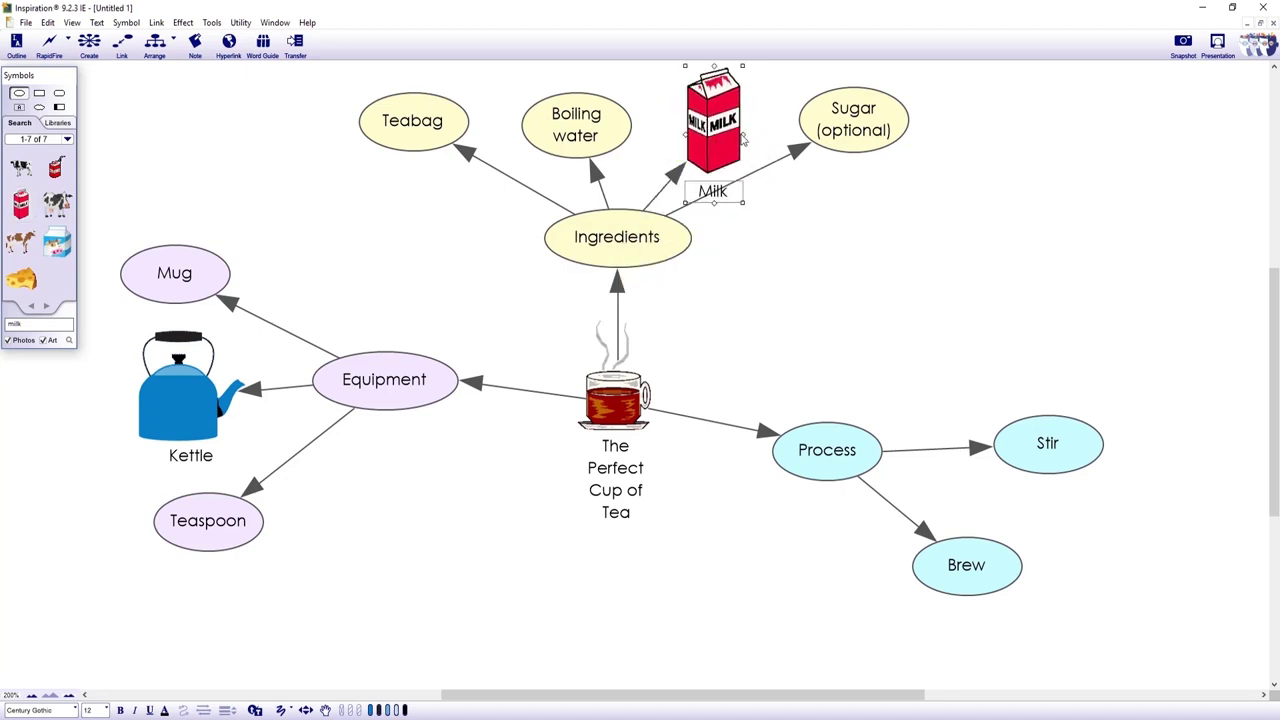
pyautogui.click(755, 290)
pyautogui.click(865, 128)
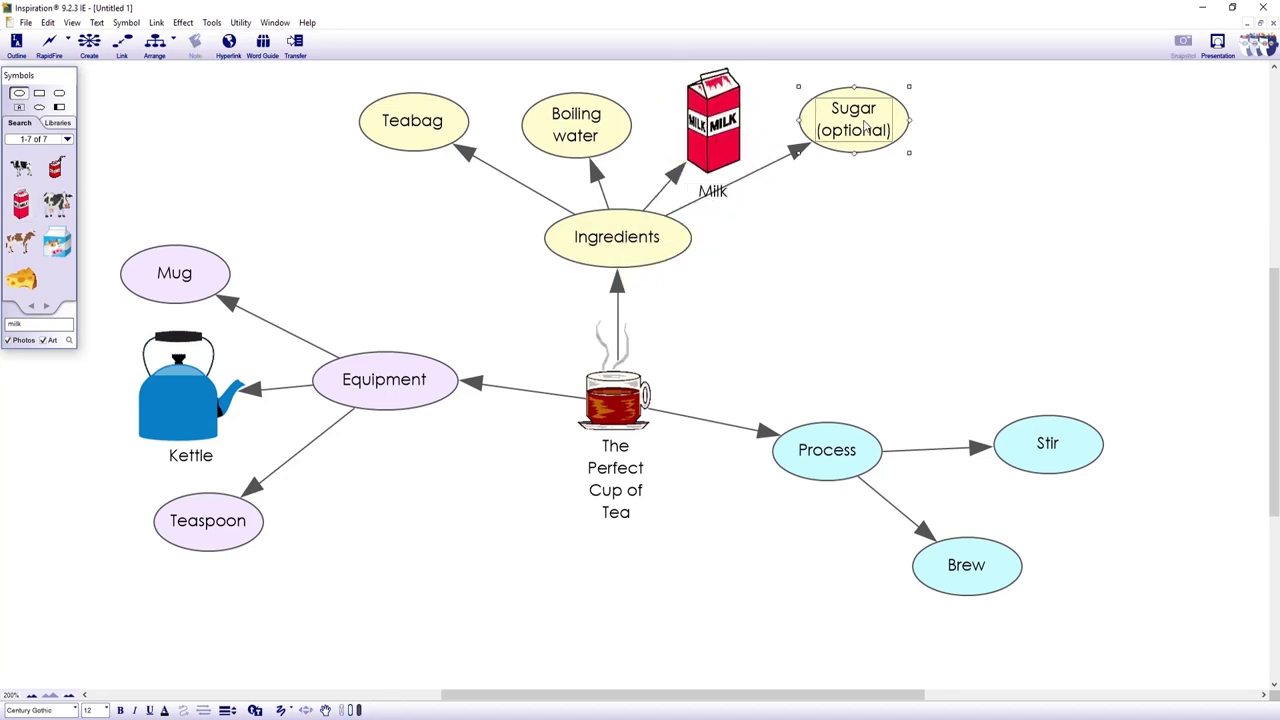
pyautogui.moveTo(865, 128); pyautogui.dragTo(887, 178)
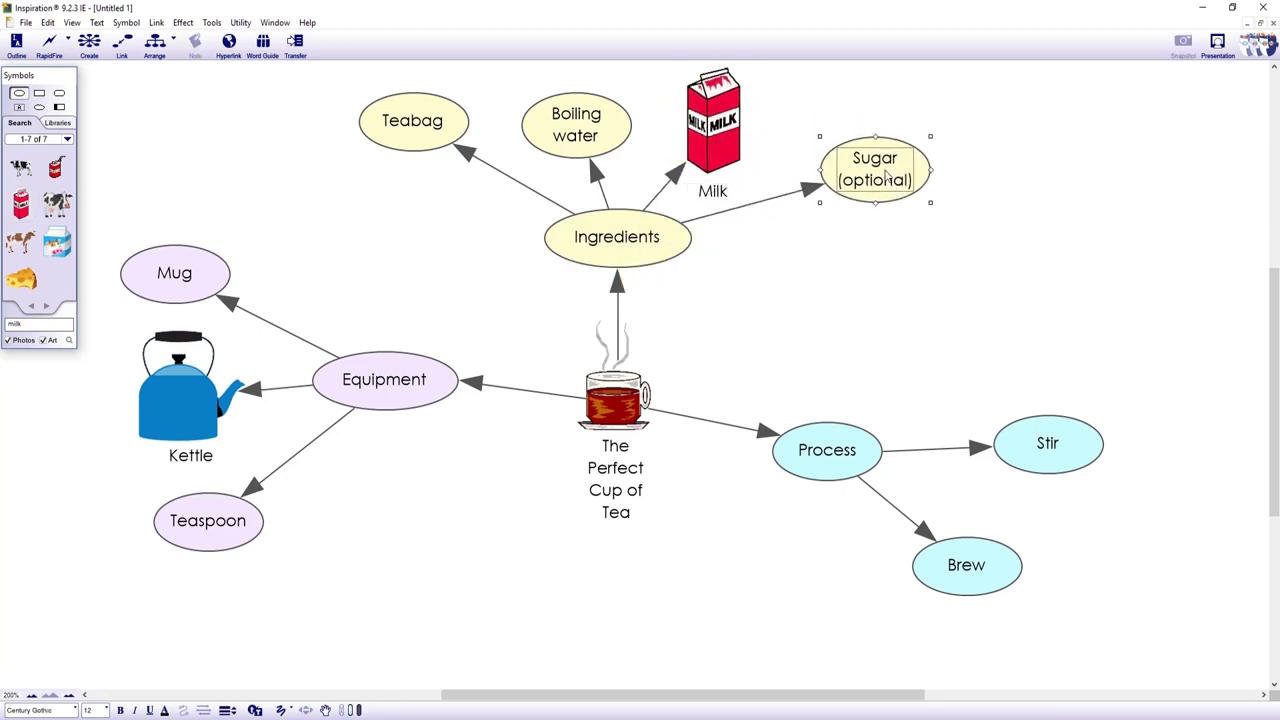
pyautogui.click(819, 318)
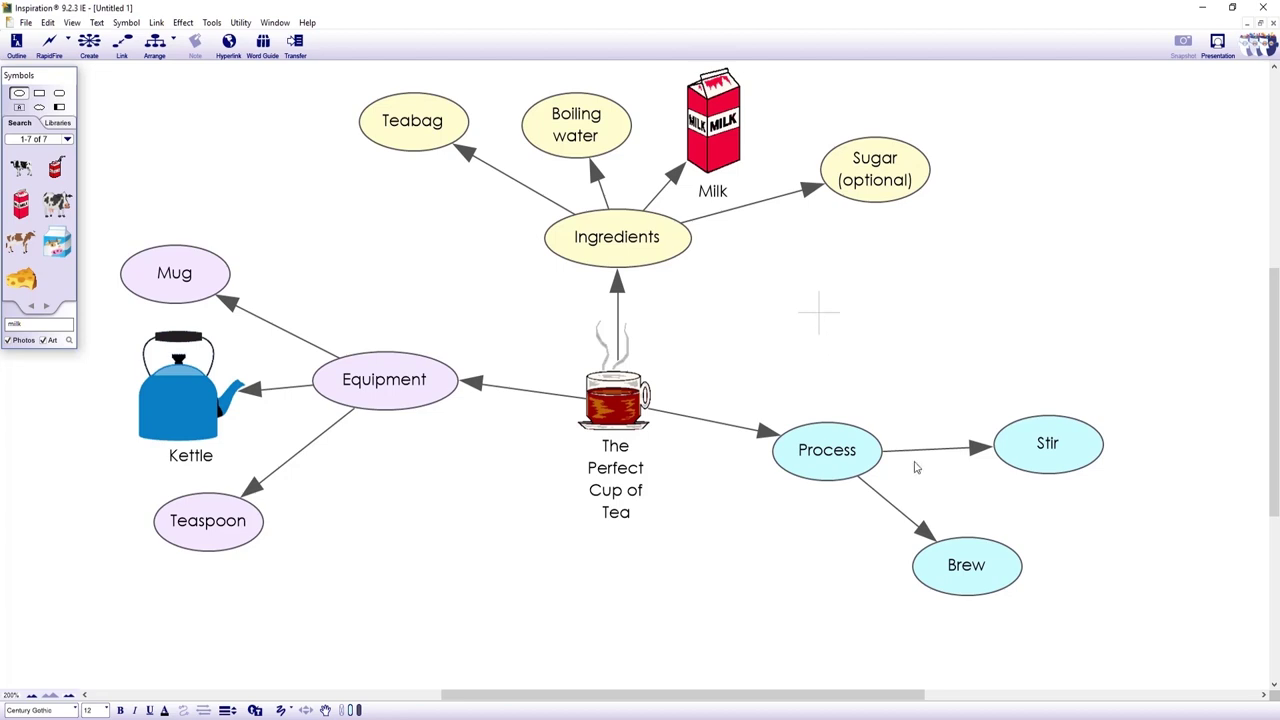
# Step: Give Brew a note reading 'Leave the teabag in for 3 minutes followed by a gentle squeeze.'
pyautogui.click(963, 556)
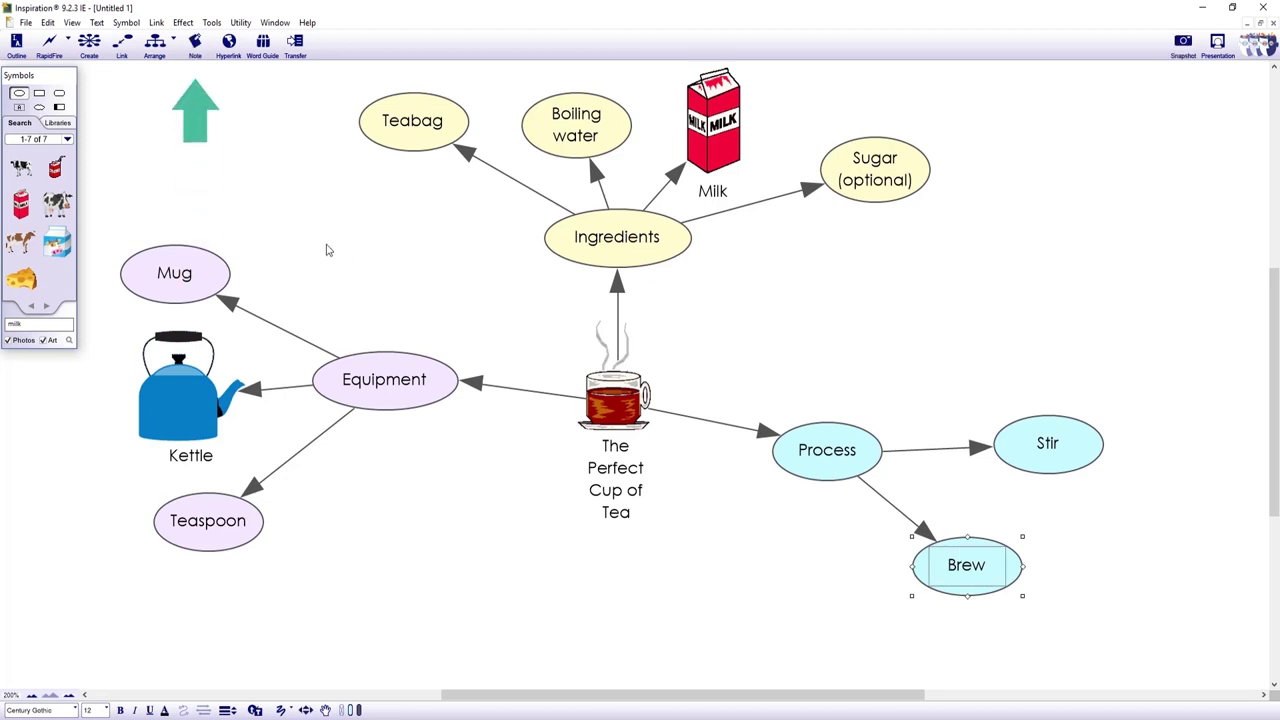
pyautogui.click(197, 48)
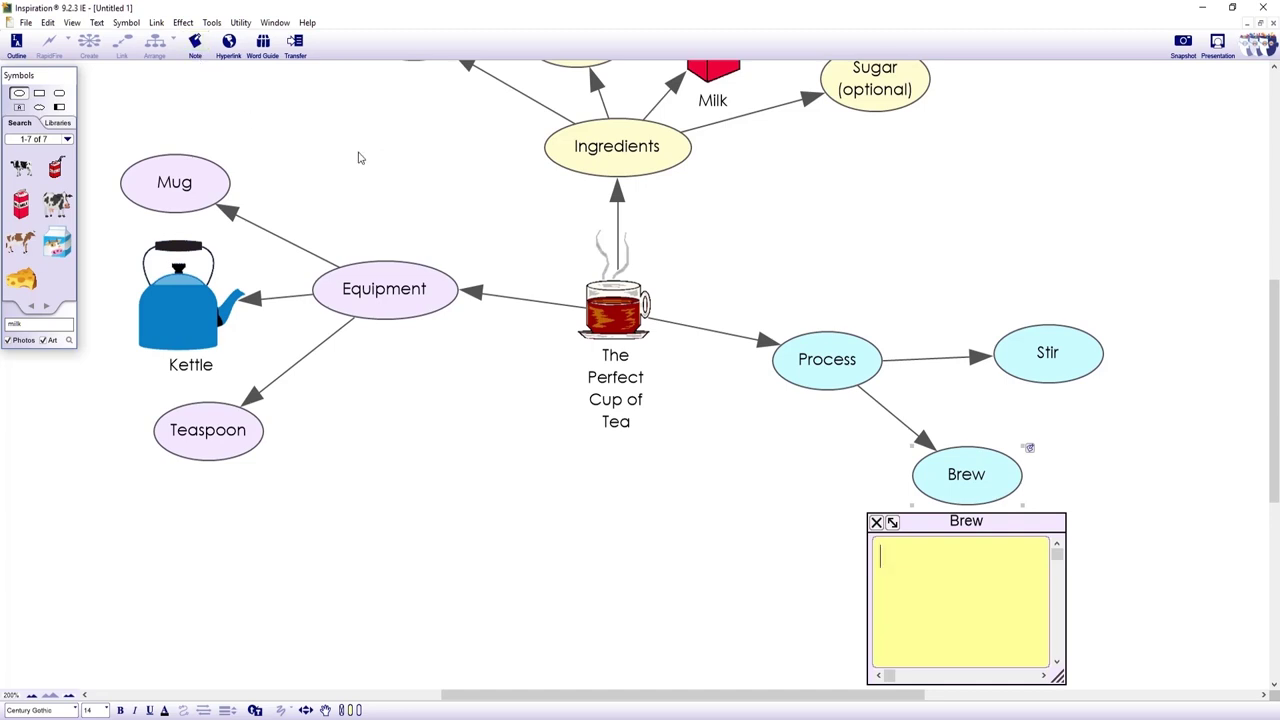
pyautogui.write('Leave the teabag in for 3 ')
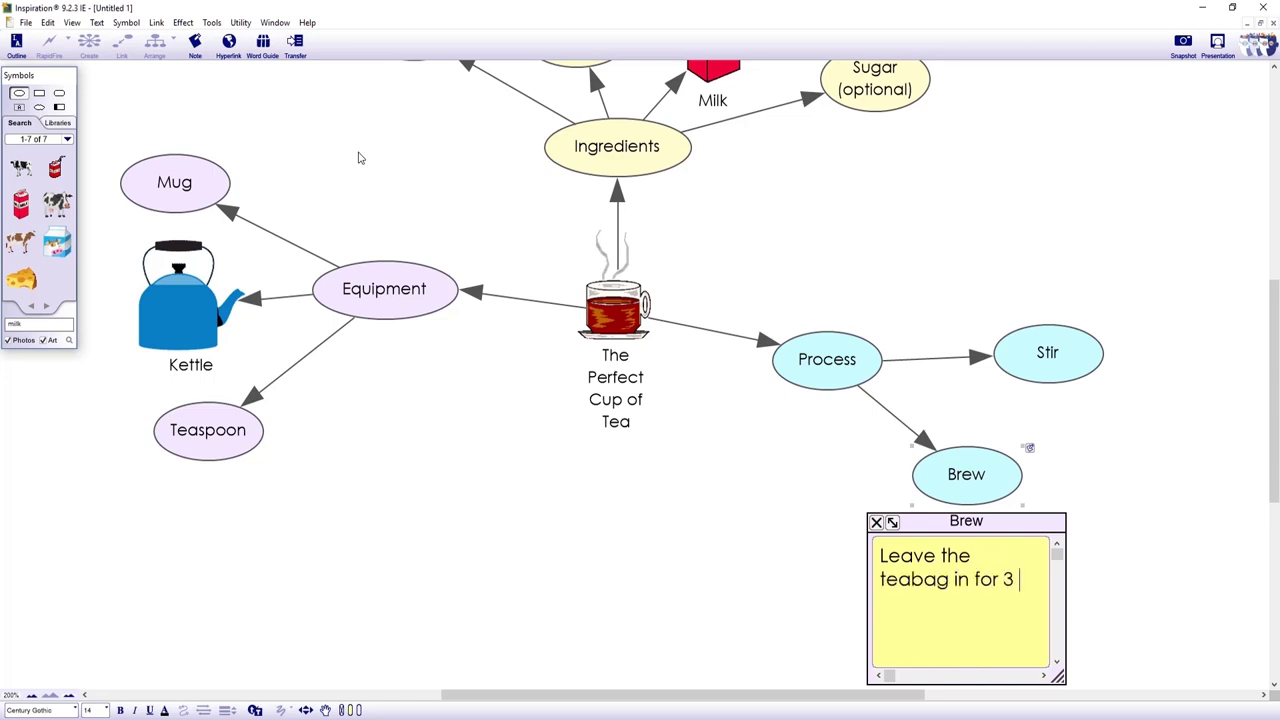
pyautogui.write('minutes followed by a')
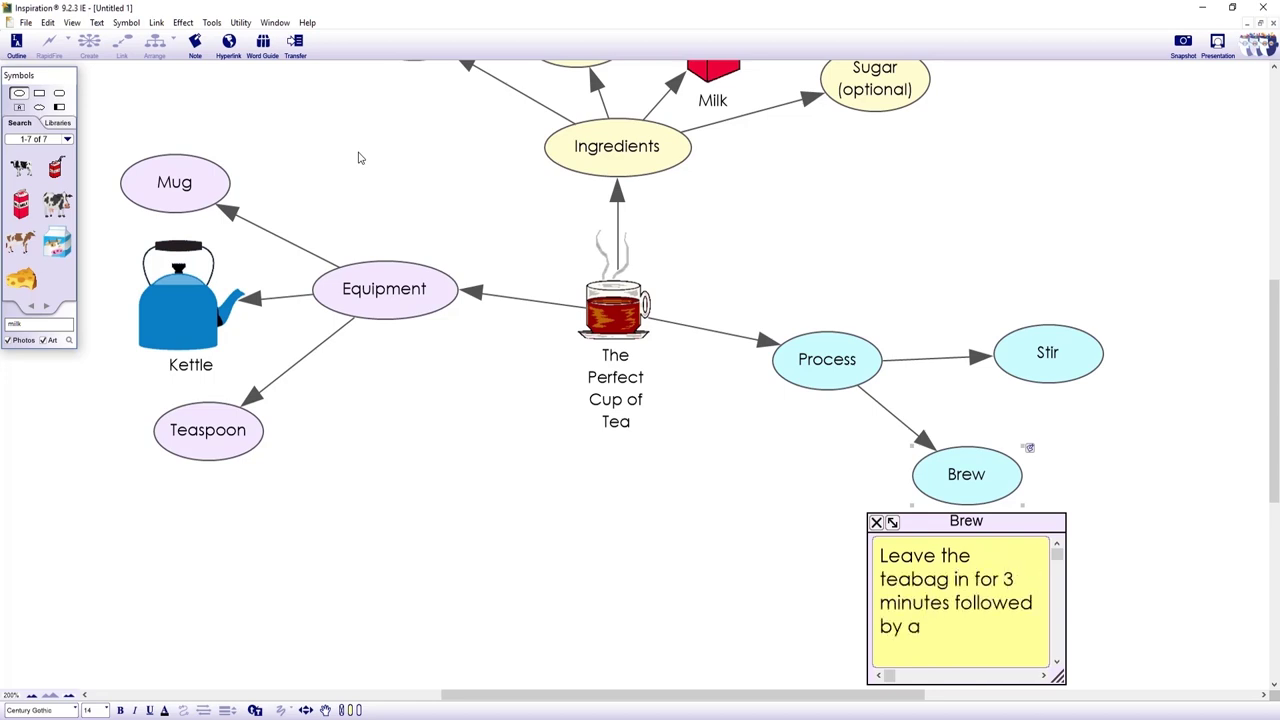
pyautogui.write(' gentle squeeze.')
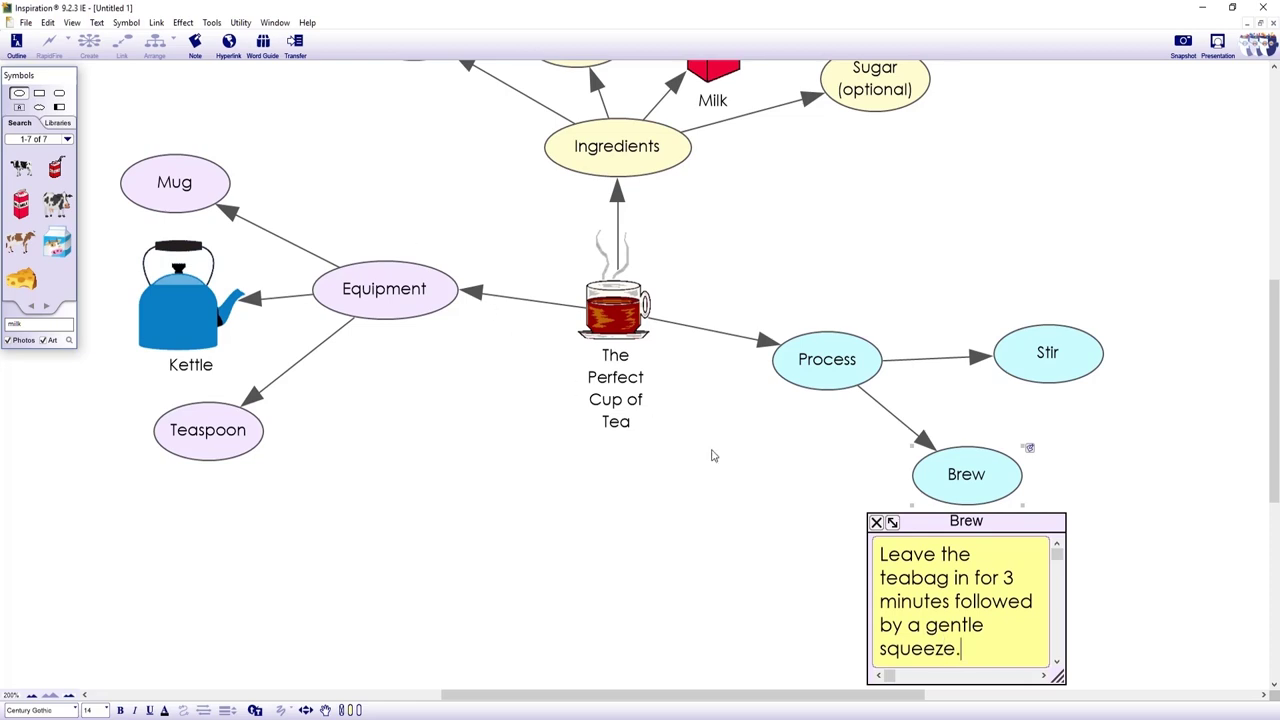
# Step: Hyperlink Teabag to Yorkshire Tea's 'How to make a proper brew' page and test it in the browser
pyautogui.click(876, 522)
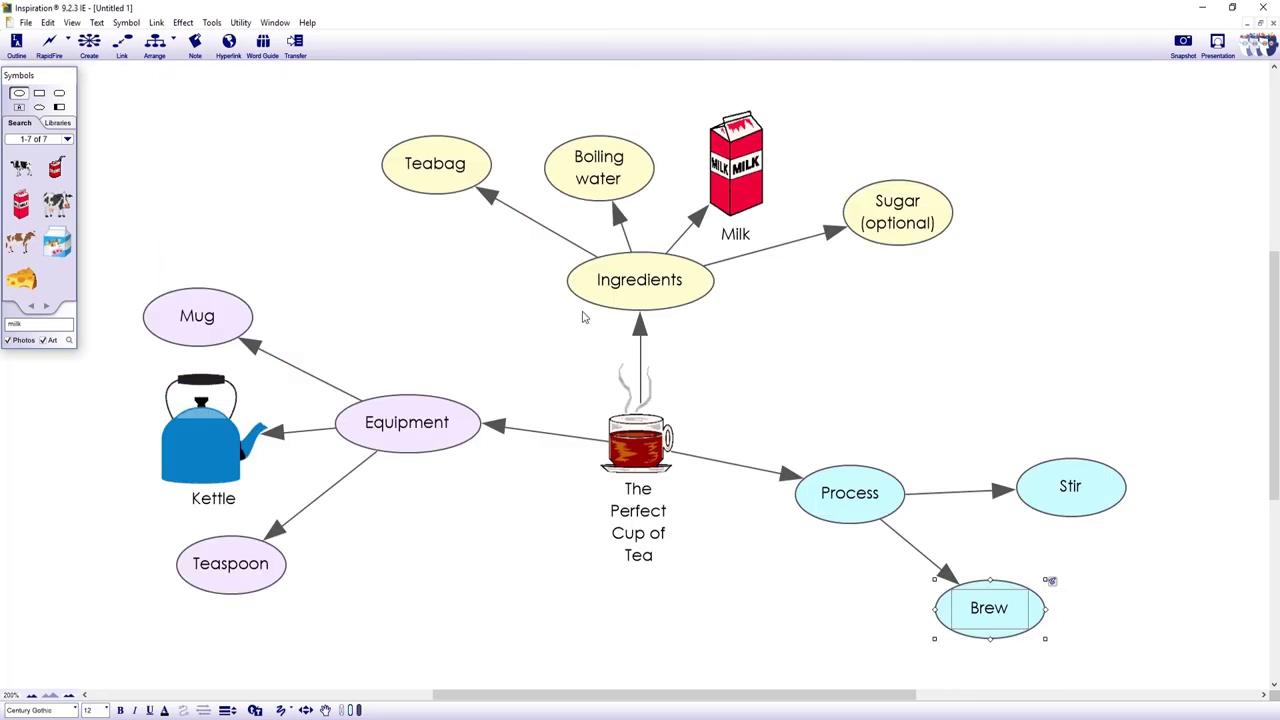
pyautogui.click(404, 168)
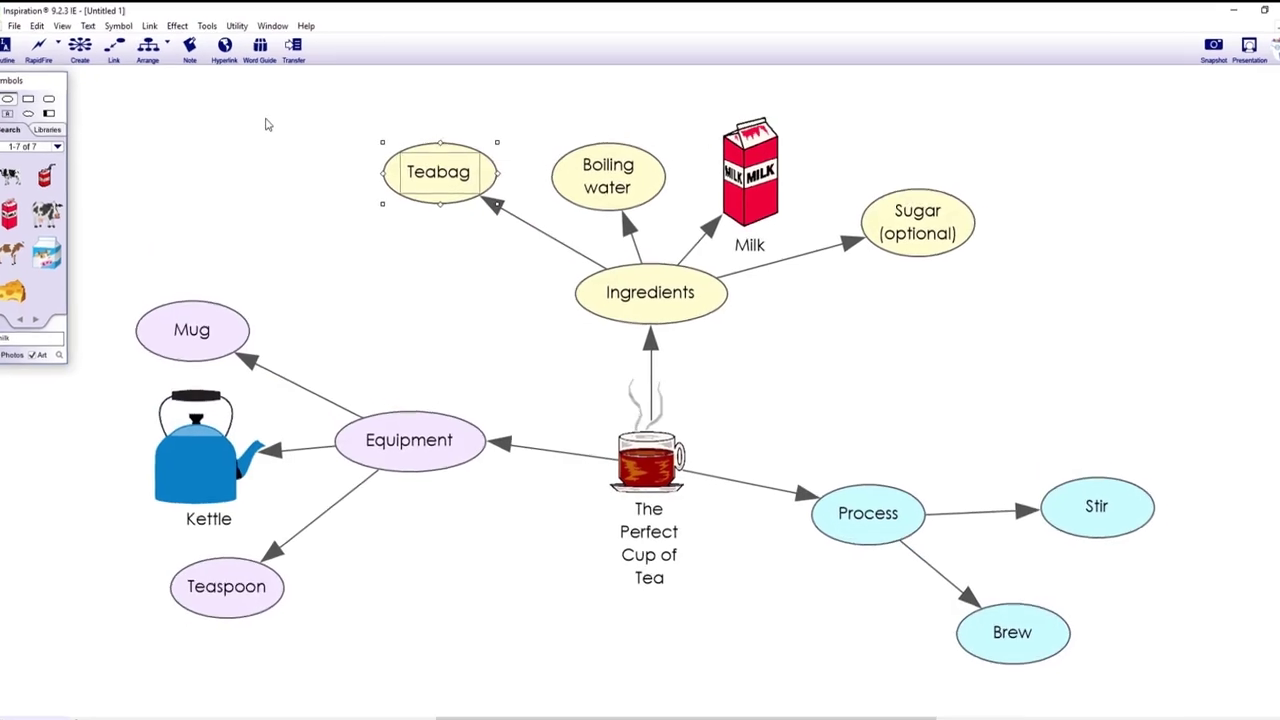
pyautogui.click(229, 41)
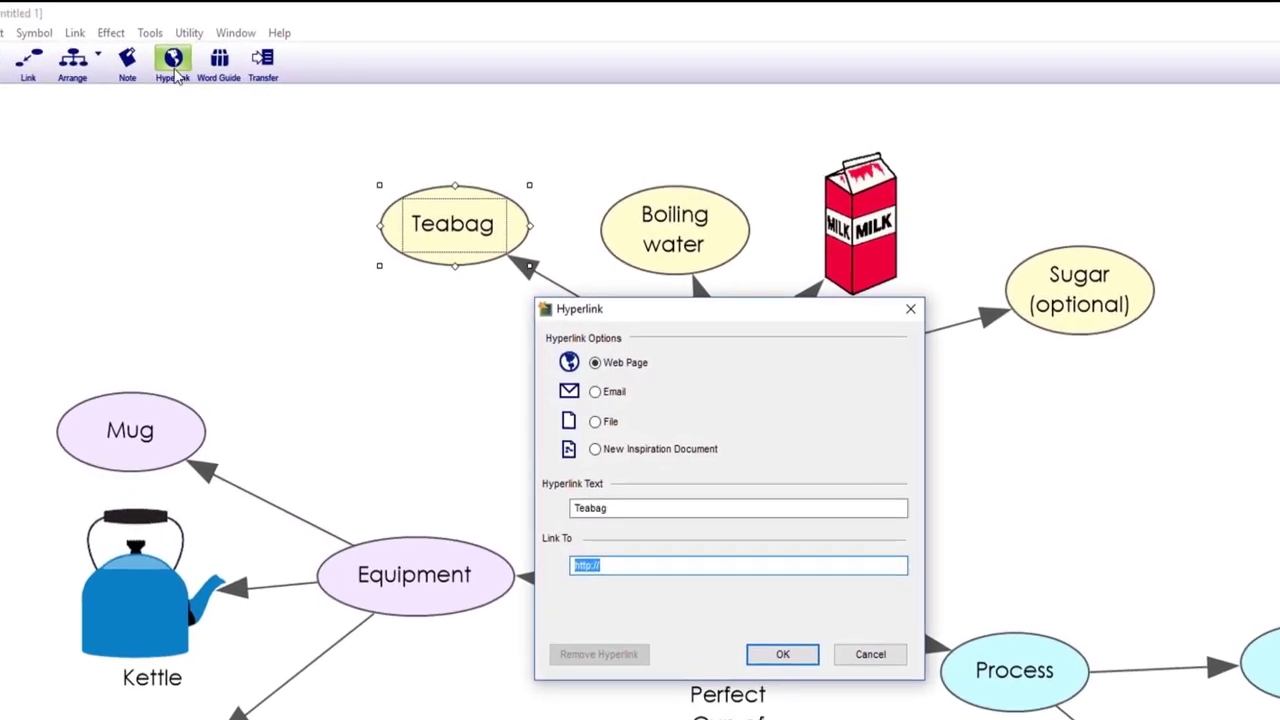
pyautogui.write('https://www.yorkshiretea.co.uk/our-teas/how-to-make-a-proper-brew')
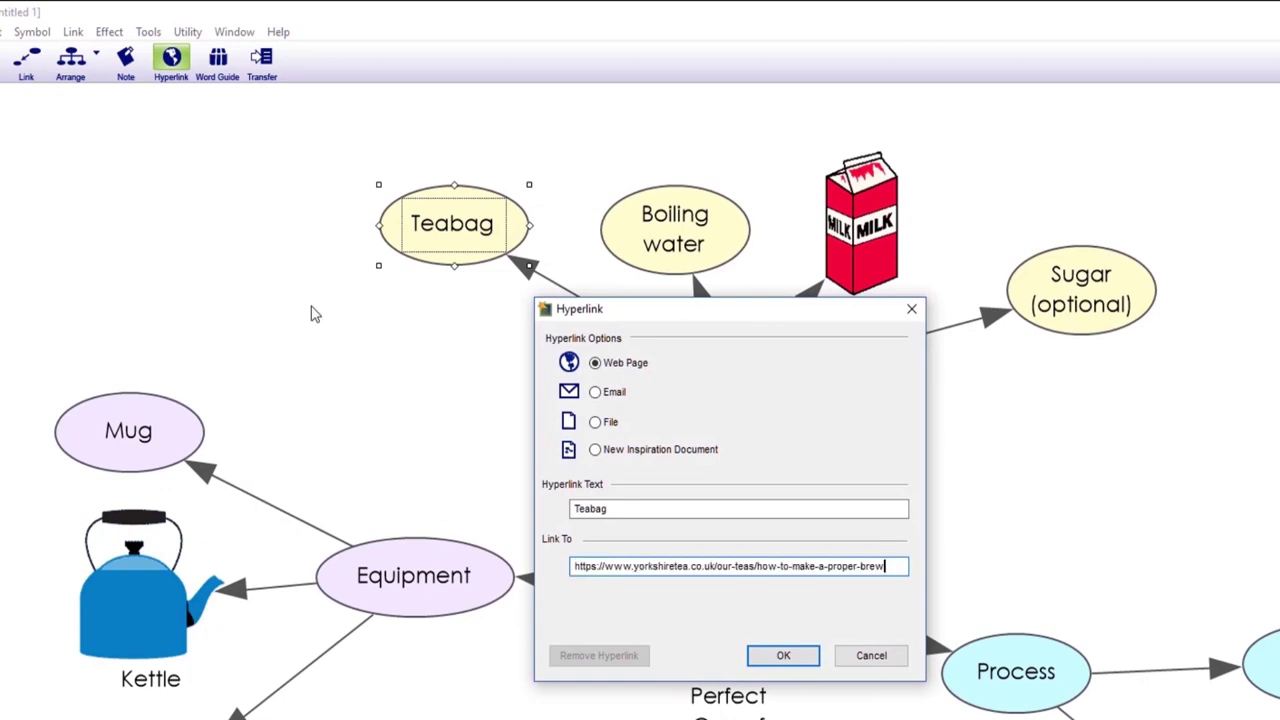
pyautogui.click(781, 656)
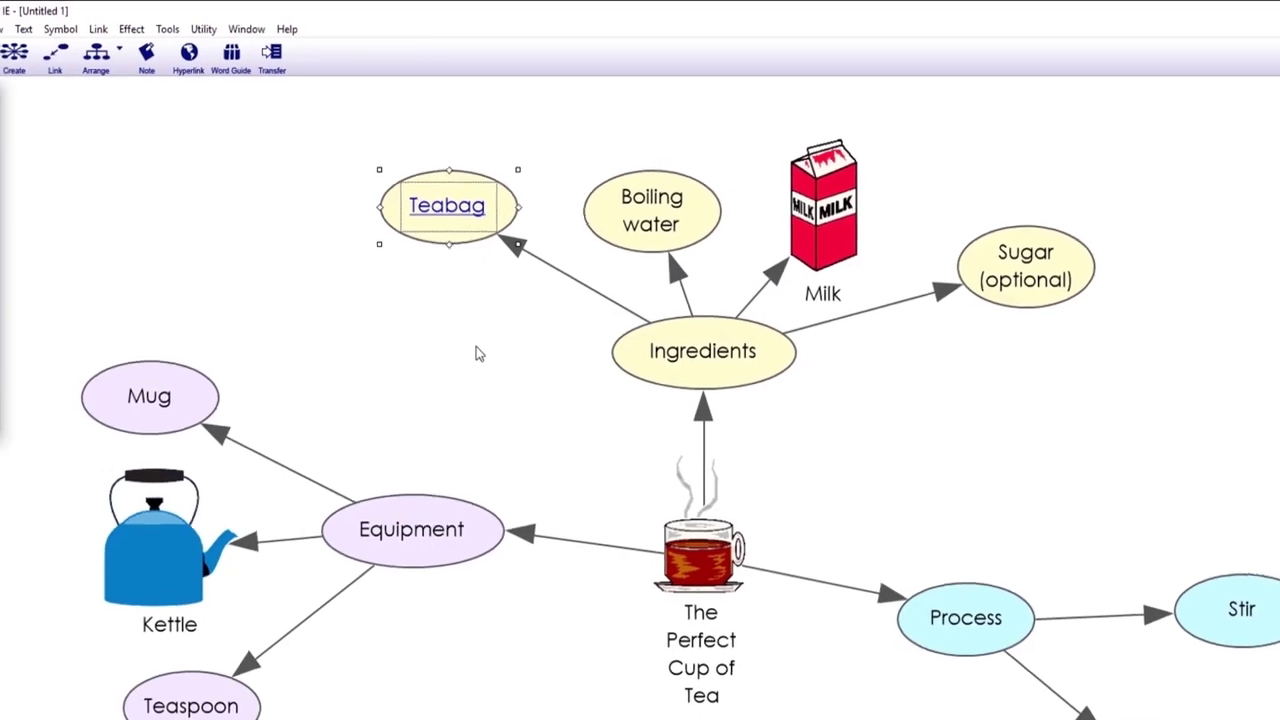
pyautogui.click(447, 216)
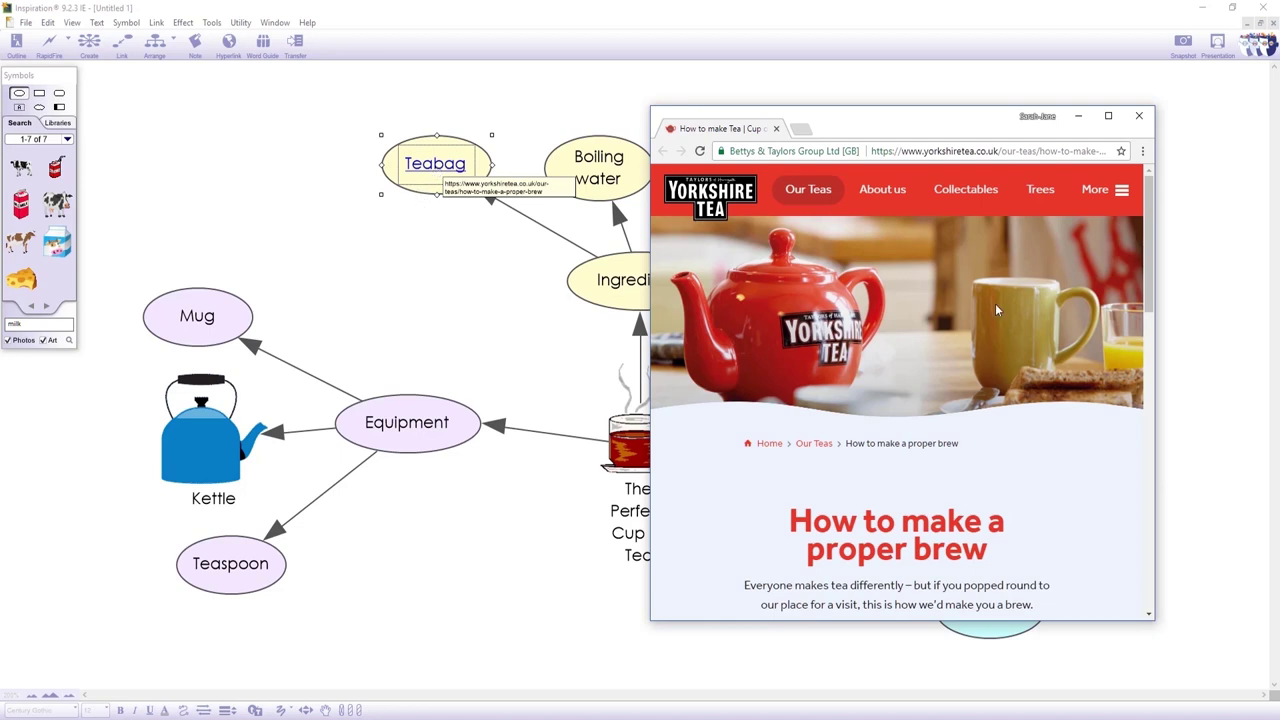
pyautogui.click(1139, 117)
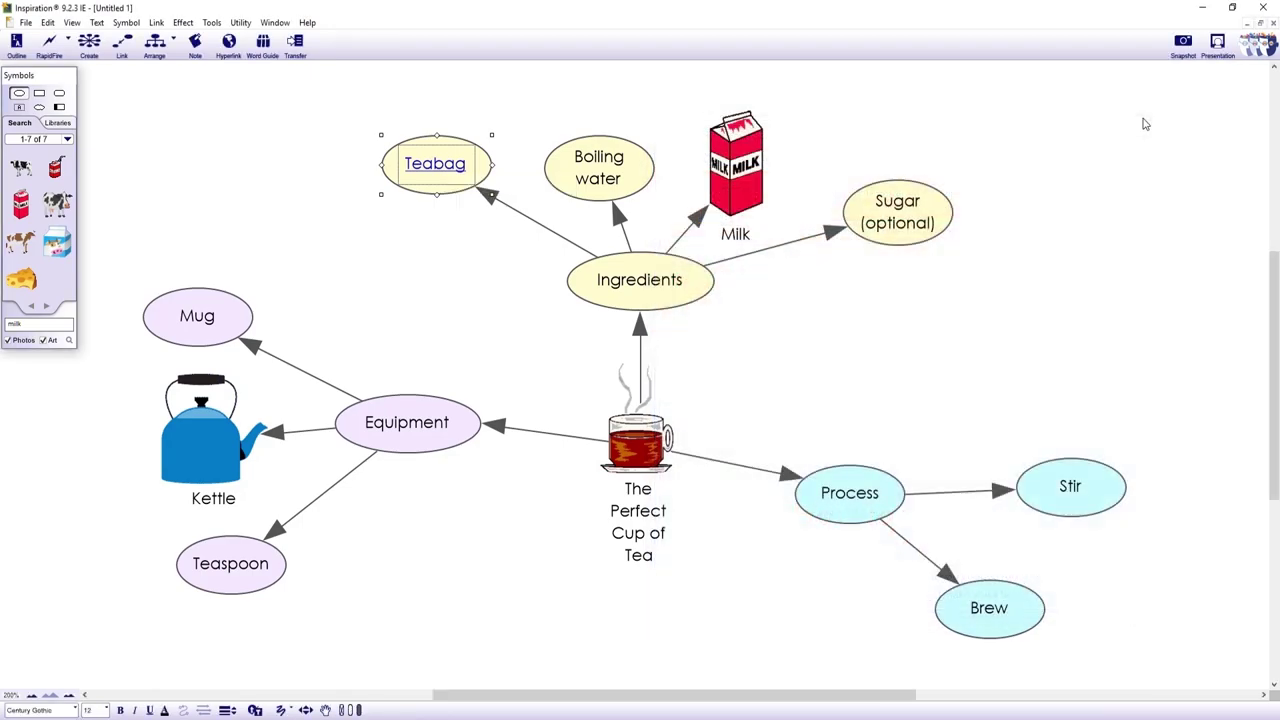
pyautogui.click(1146, 124)
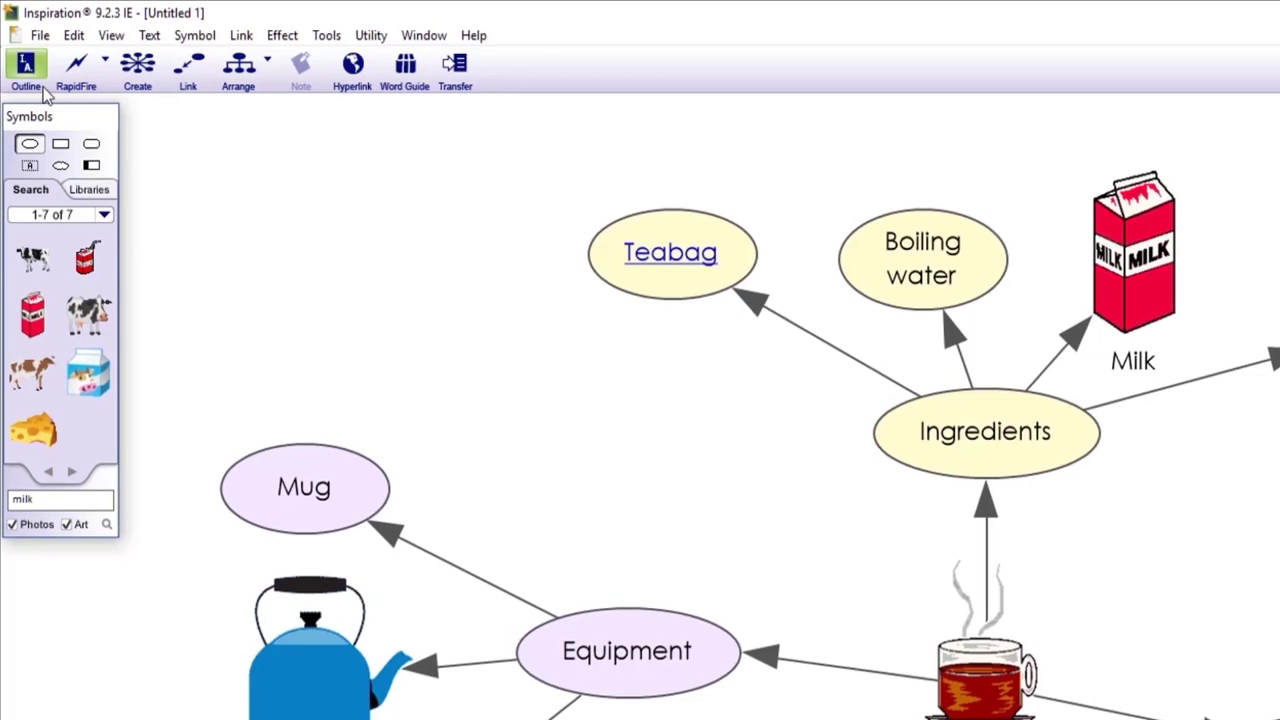
pyautogui.click(26, 68)
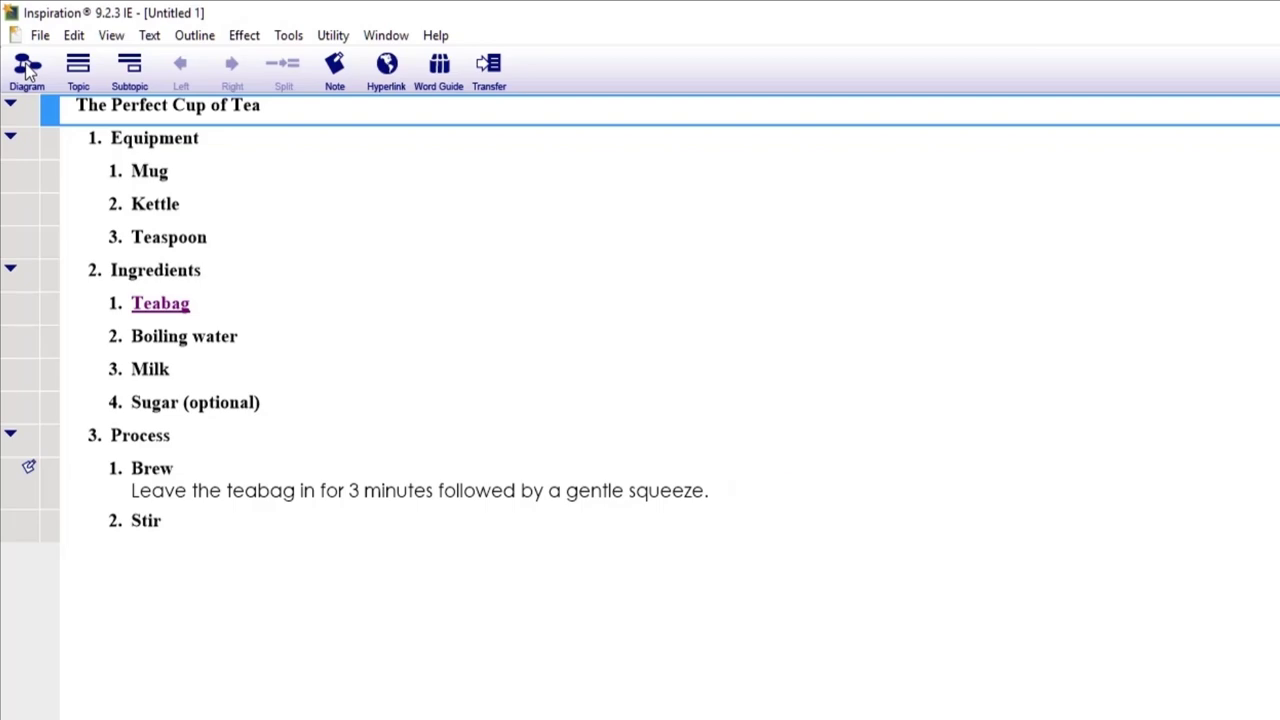
pyautogui.click(27, 68)
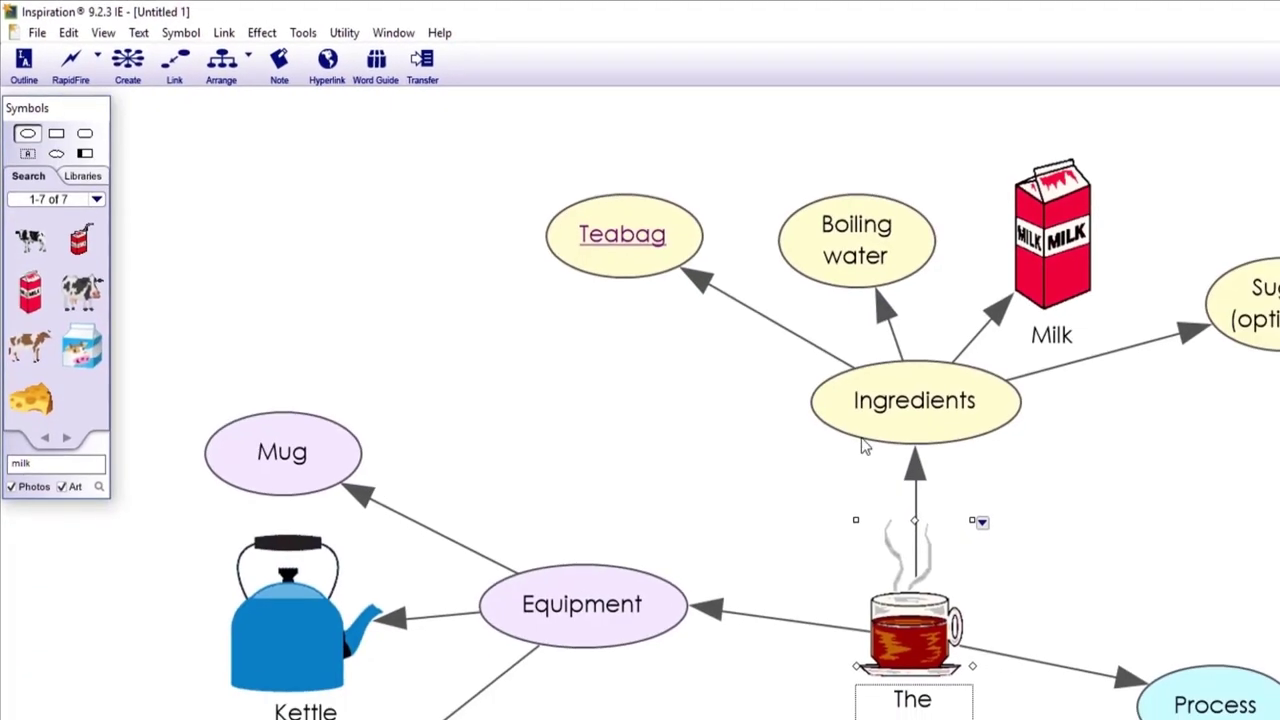
pyautogui.click(1149, 666)
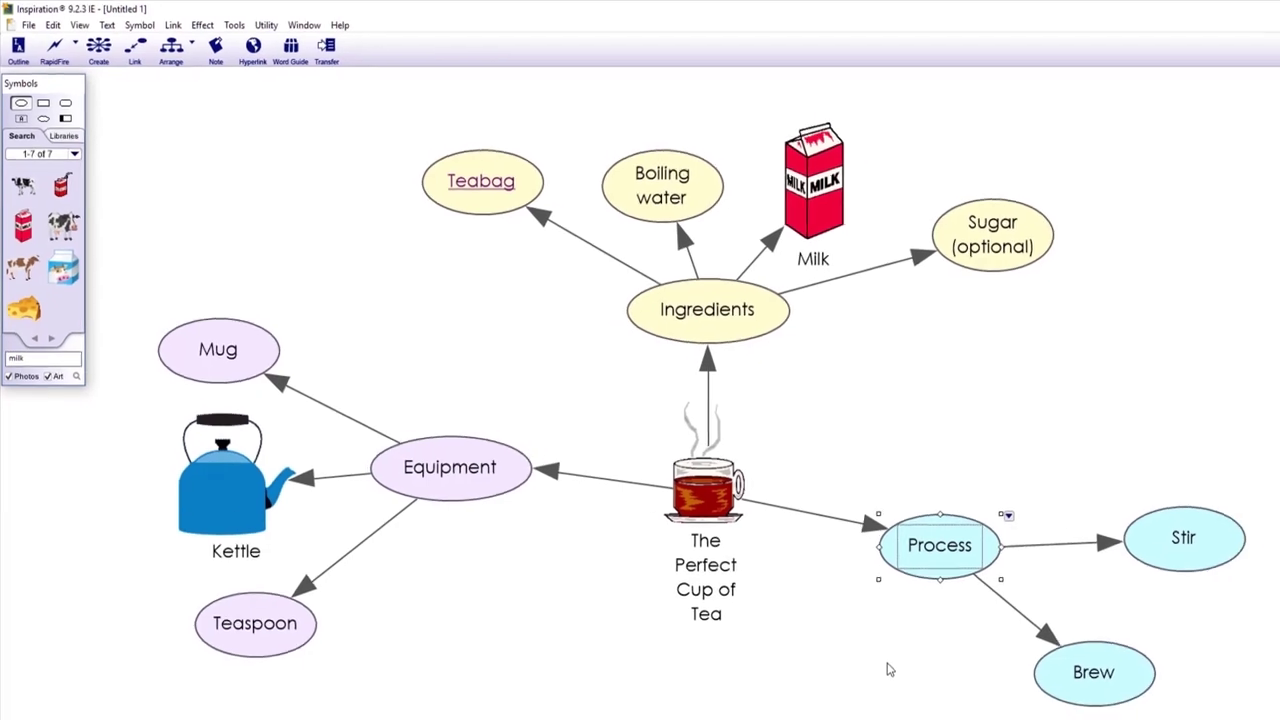
# Step: Add a linked 'Boil water' symbol branching from Process
pyautogui.click(820, 653)
pyautogui.write('Boil water')
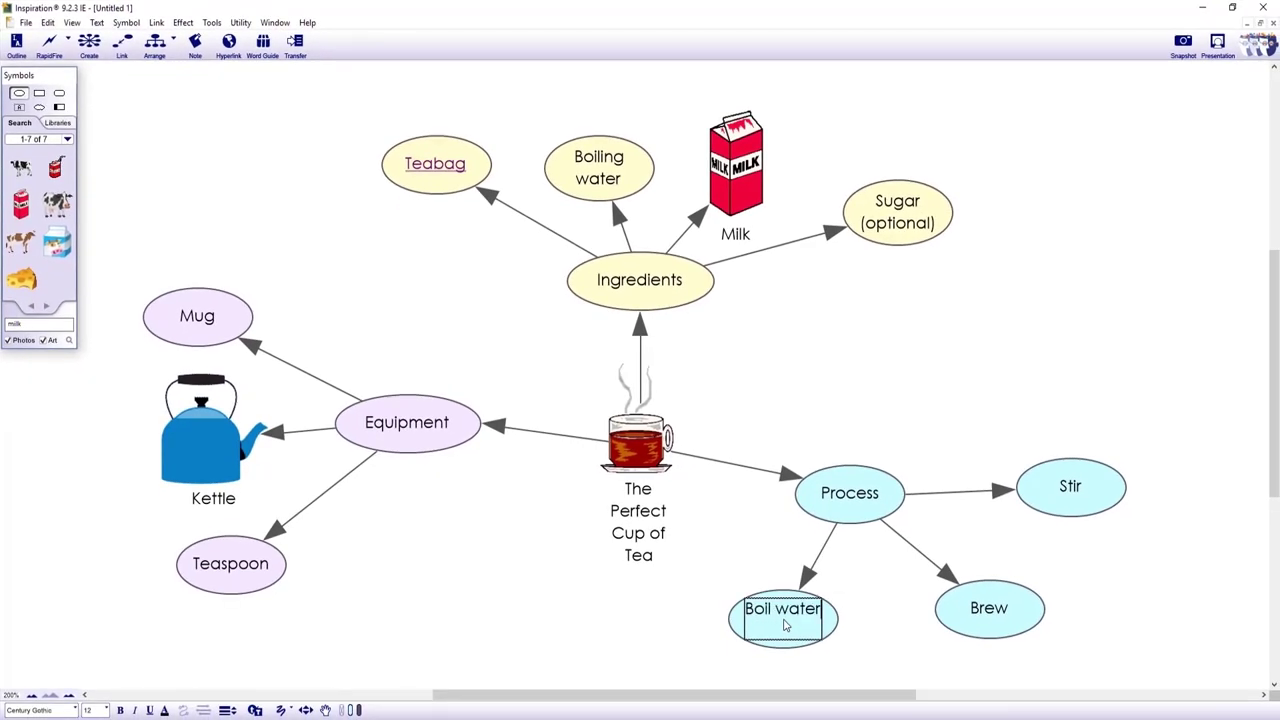
pyautogui.press('Escape')
pyautogui.click(659, 624)
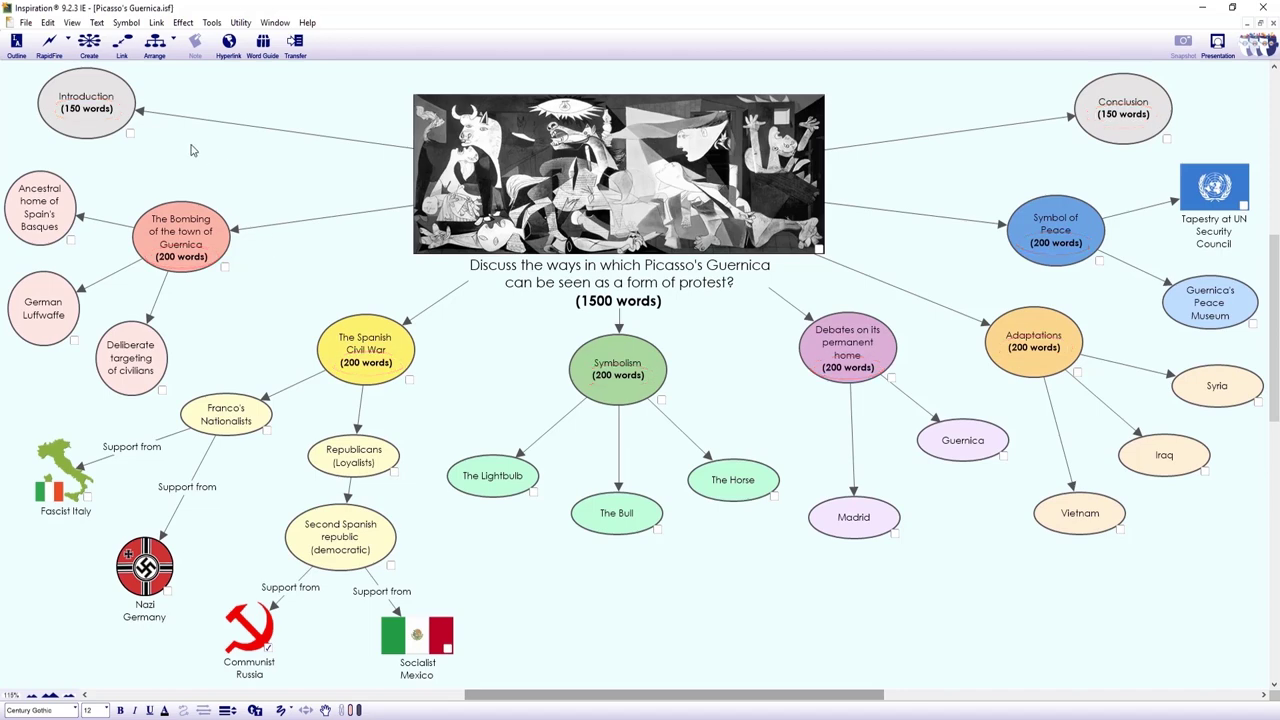
pyautogui.click(125, 109)
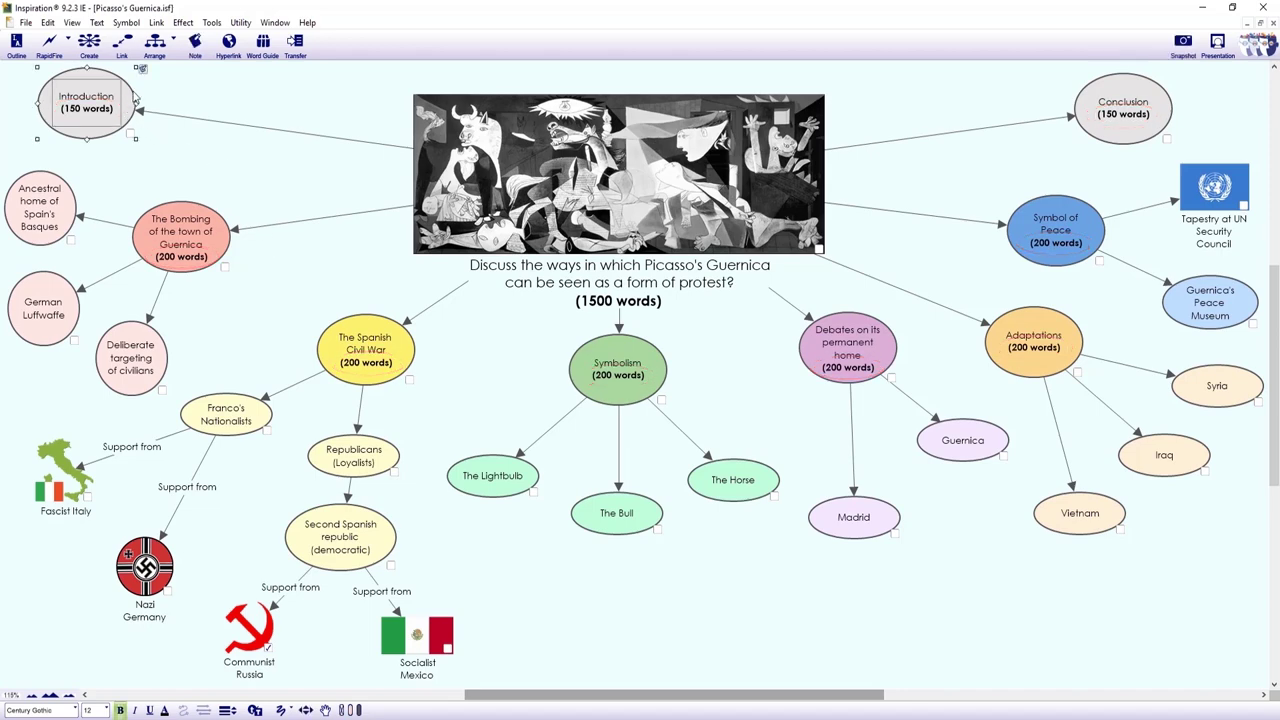
pyautogui.click(141, 70)
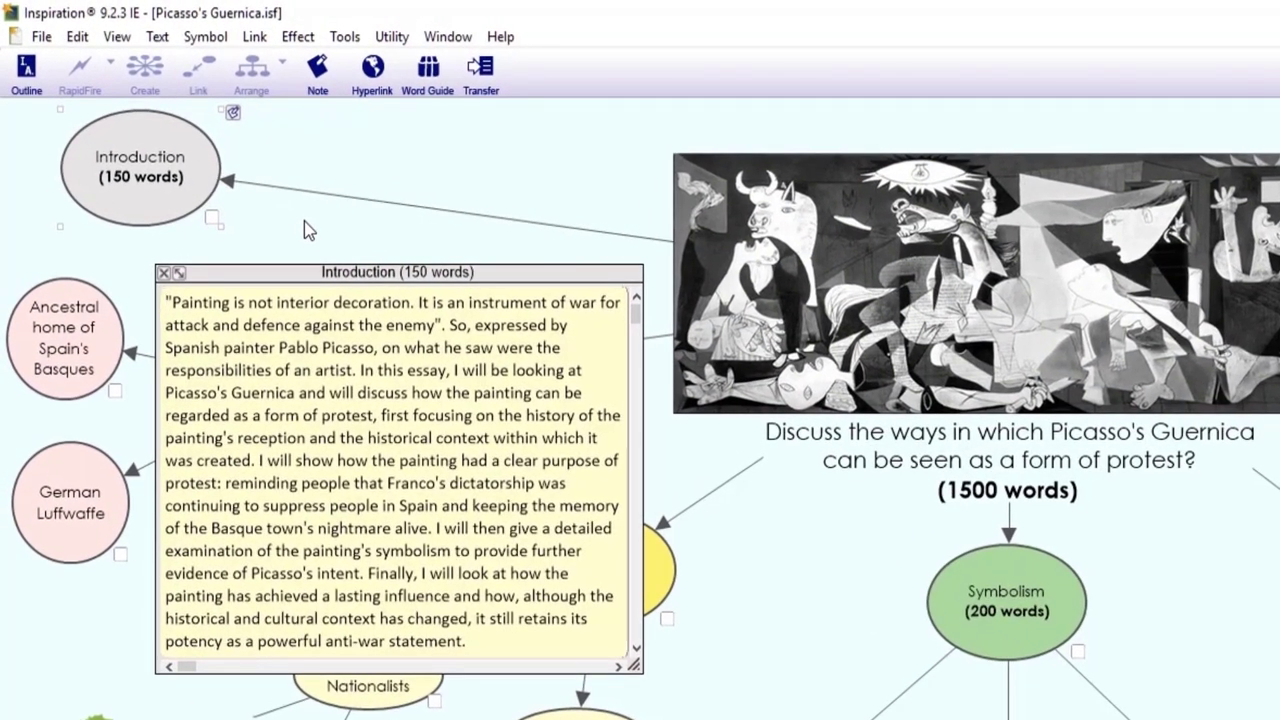
pyautogui.click(164, 274)
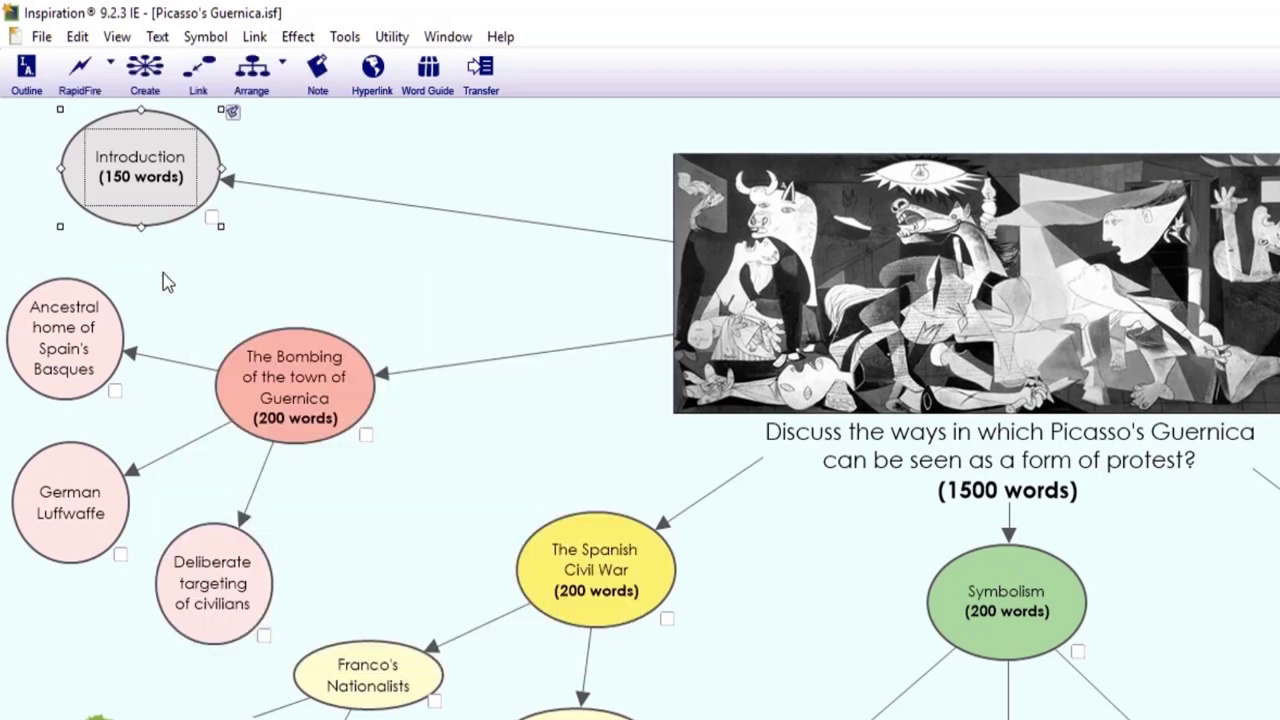
pyautogui.click(261, 272)
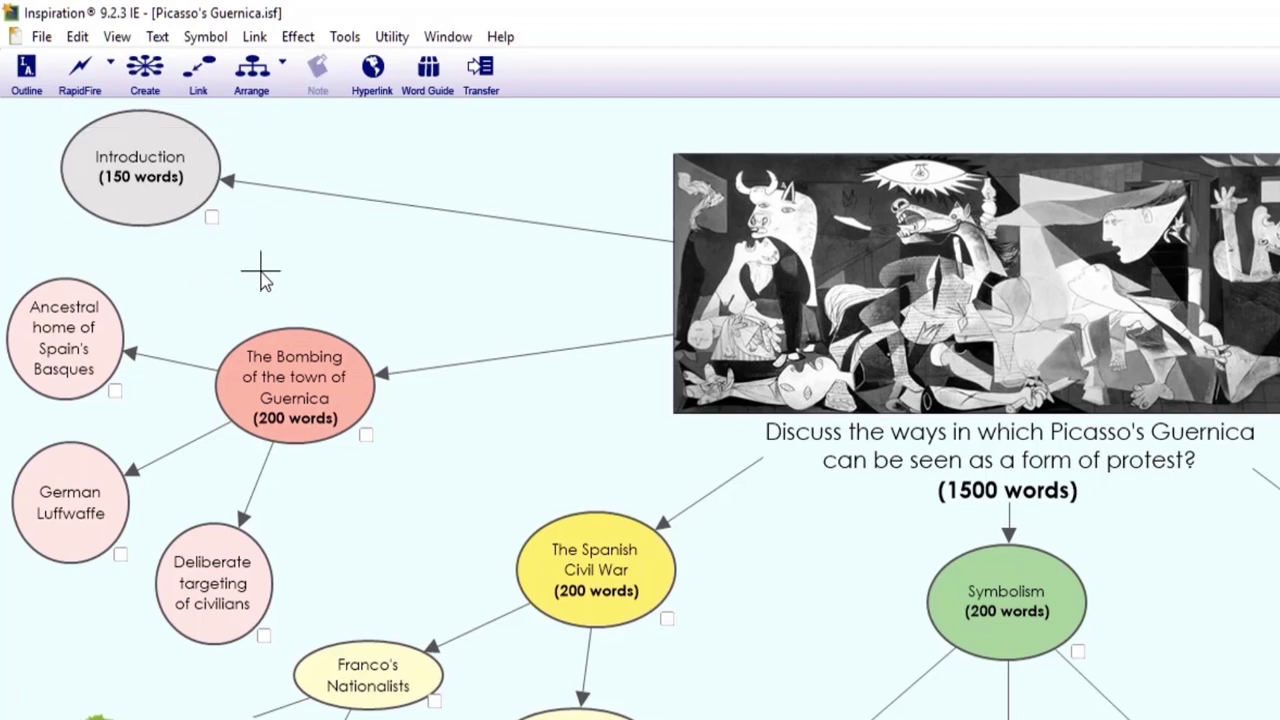
# Step: Rearrange the Guernica essay map into a Tree layout, then switch to the Outline view
pyautogui.click(283, 88)
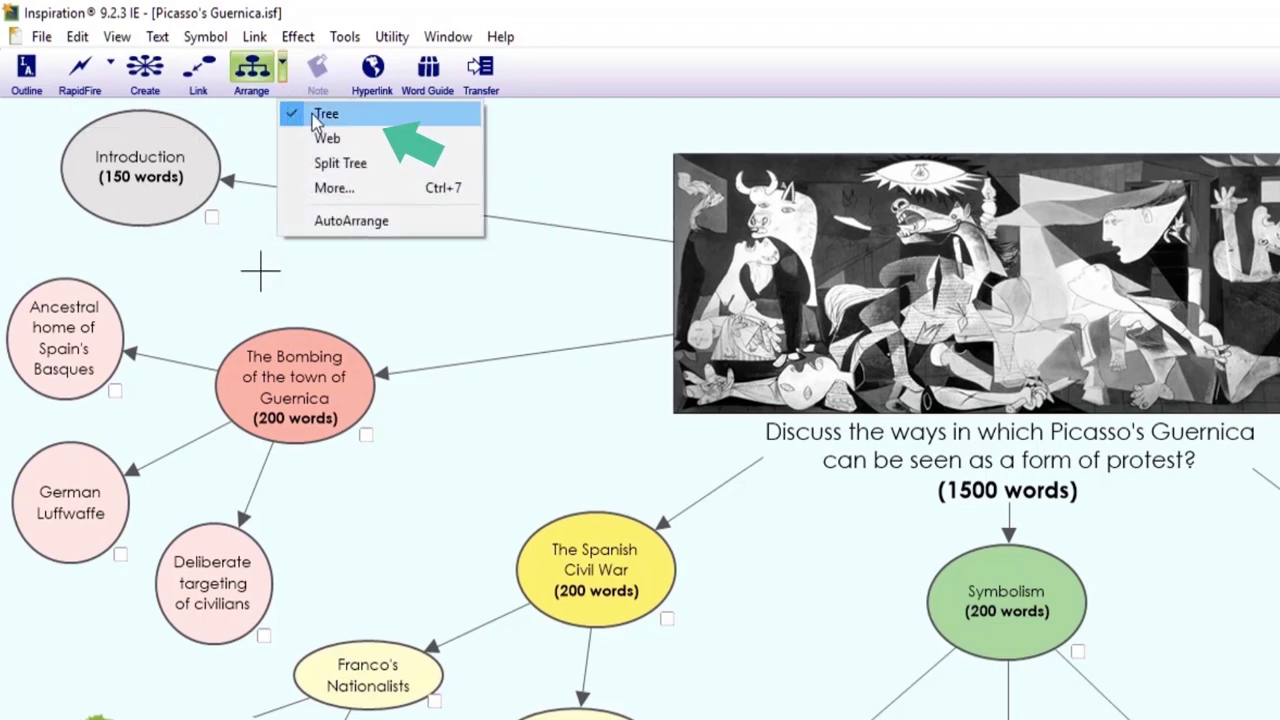
pyautogui.click(352, 113)
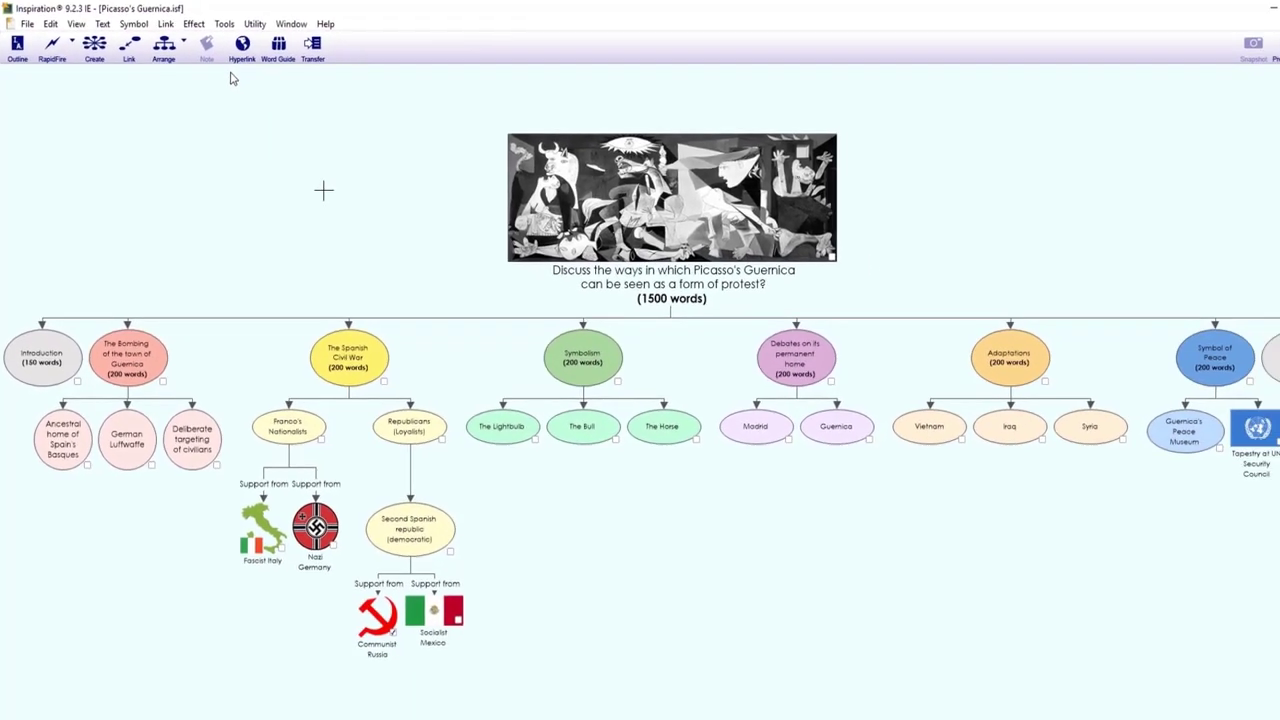
pyautogui.click(17, 48)
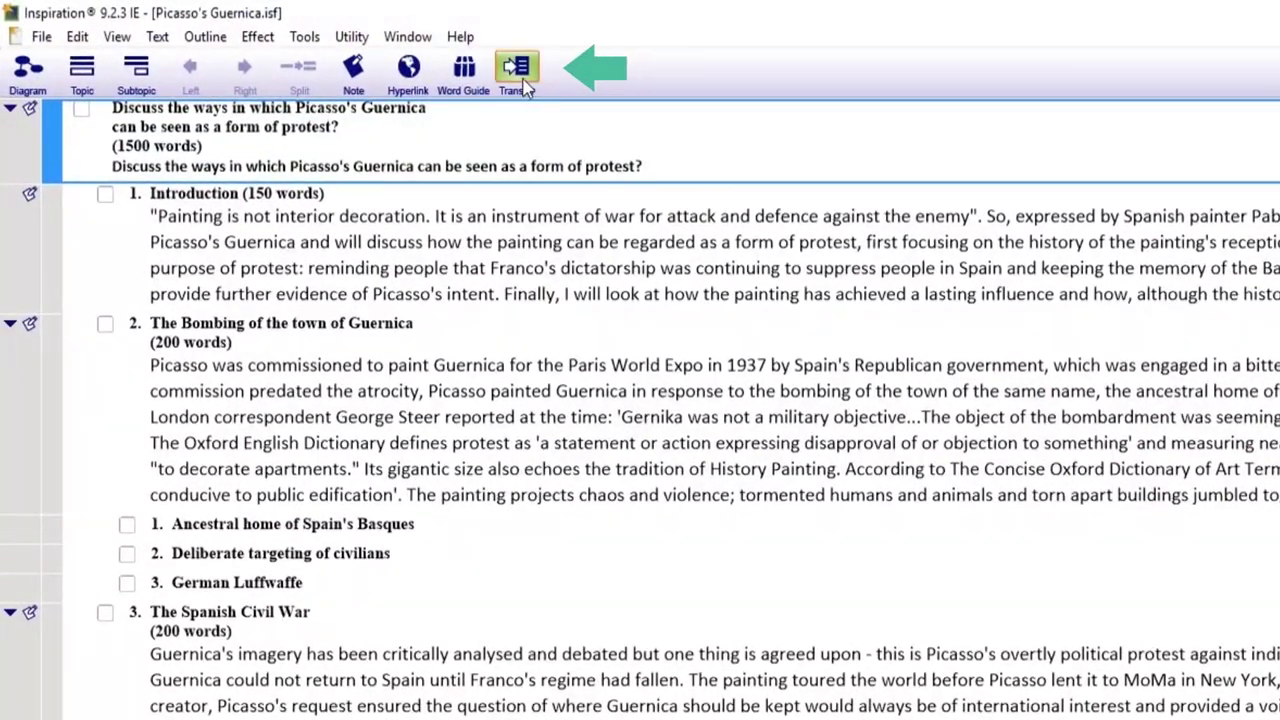
# Step: Open the Transfer Options for sending the Guernica outline to the word processor
pyautogui.click(520, 72)
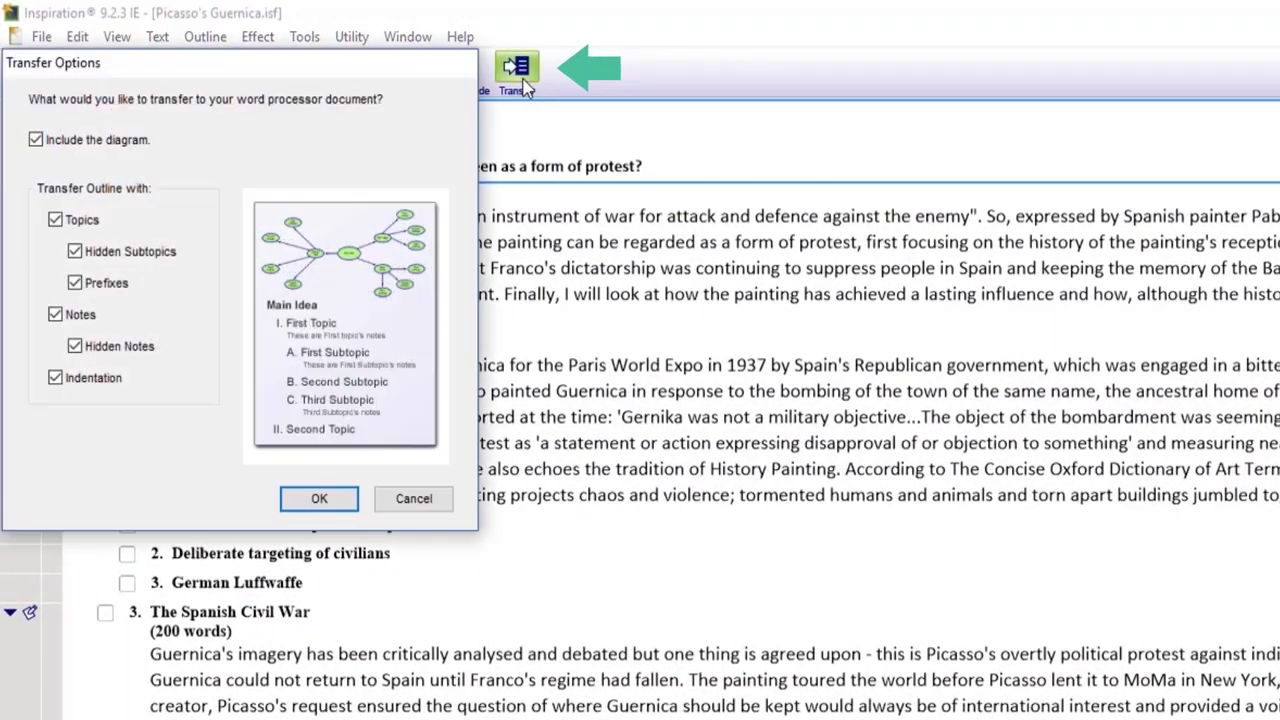
# Step: Transfer only the essay notes to Word, excluding the diagram, topics and indentation
pyautogui.click(345, 504)
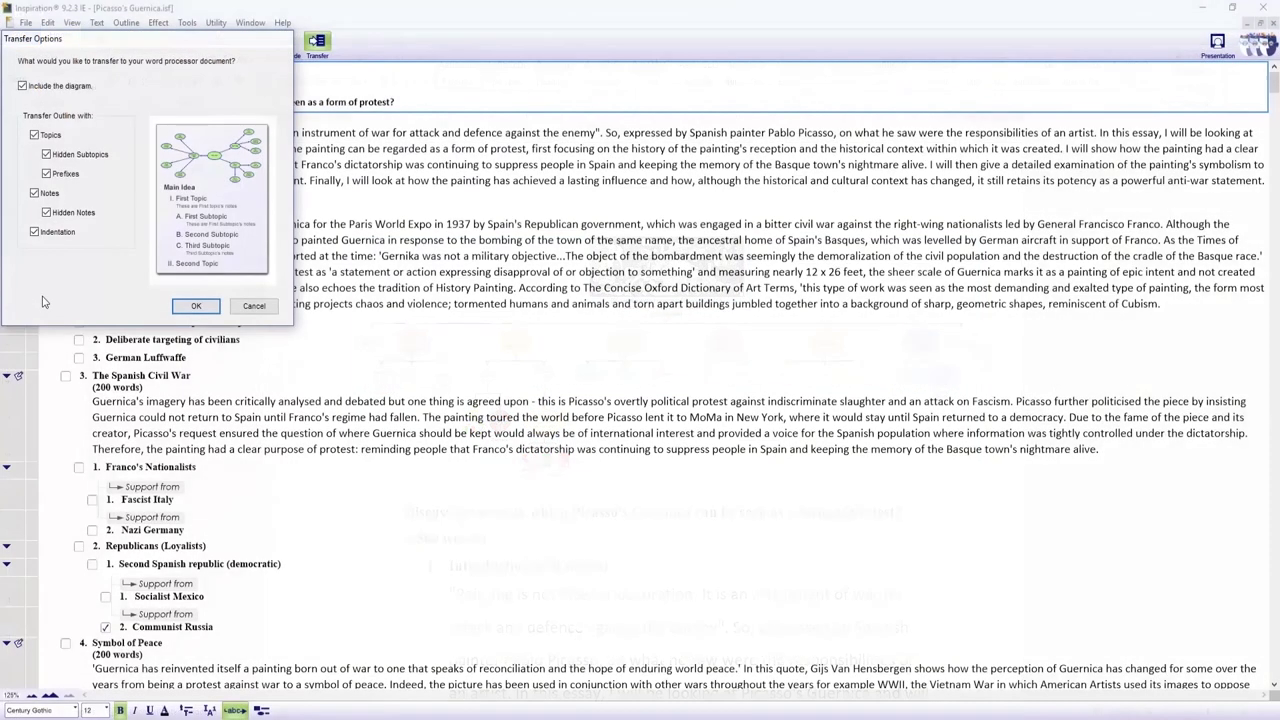
pyautogui.click(22, 87)
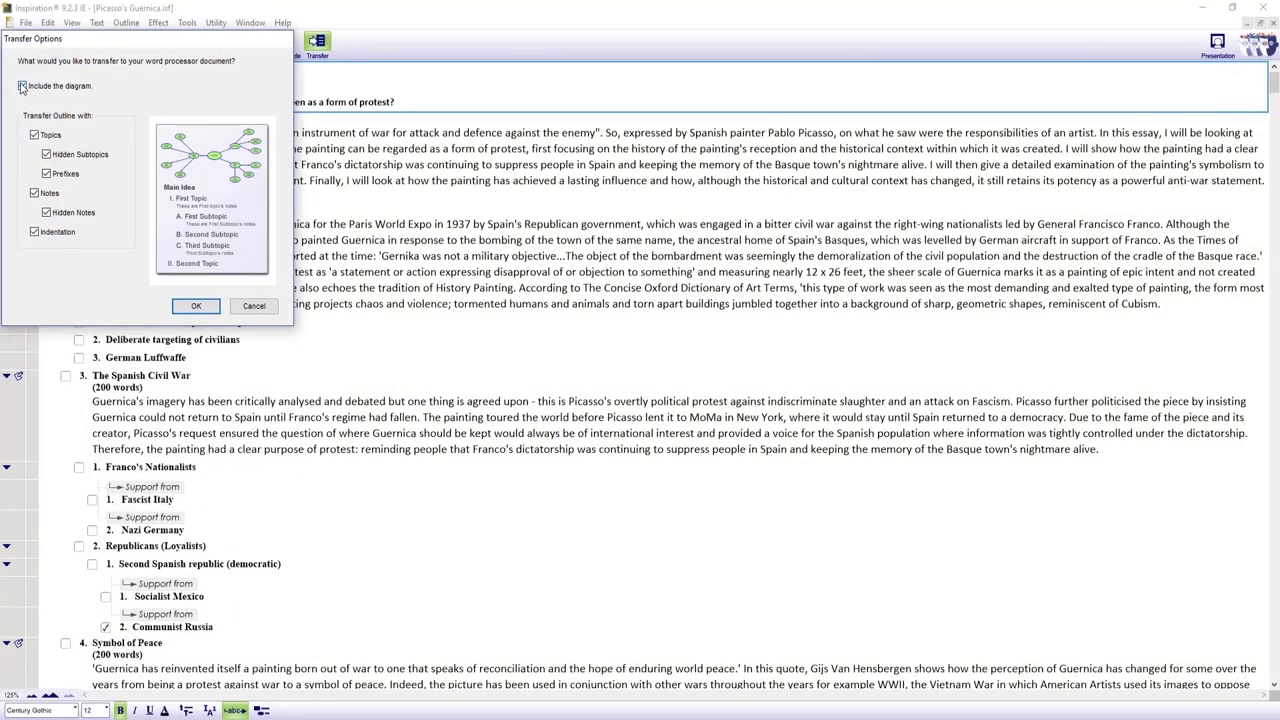
pyautogui.click(35, 135)
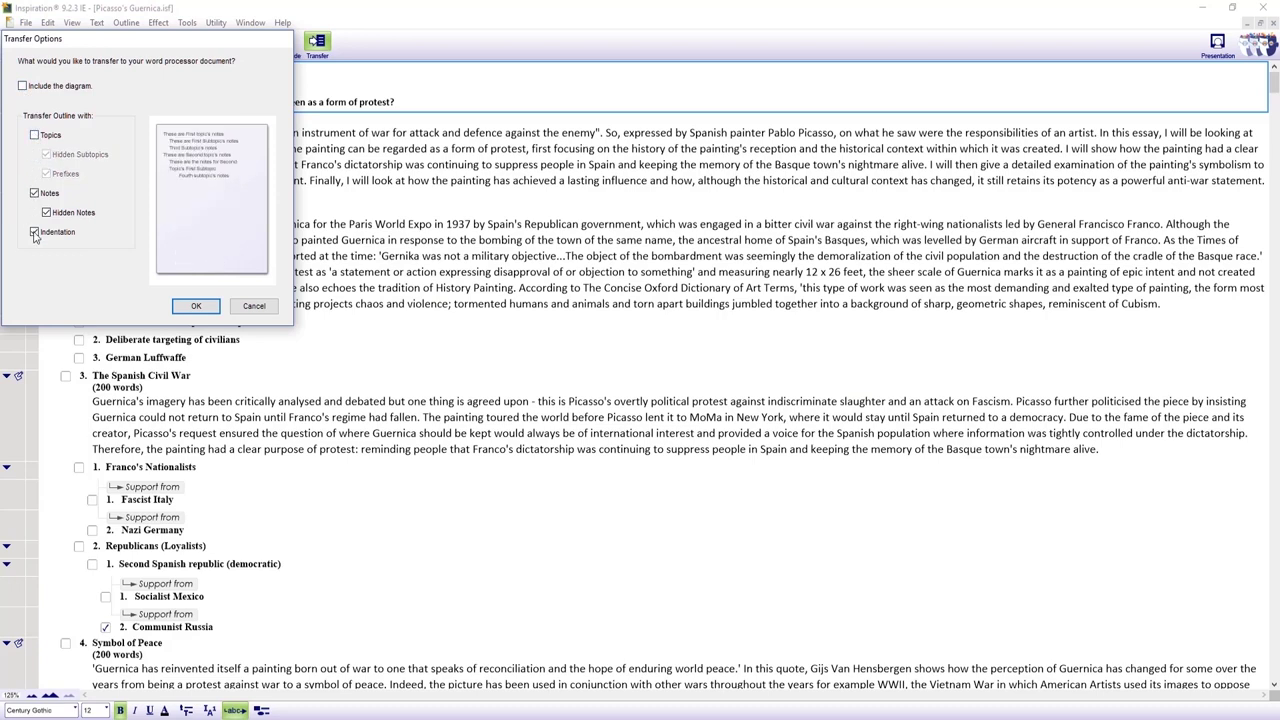
pyautogui.click(35, 232)
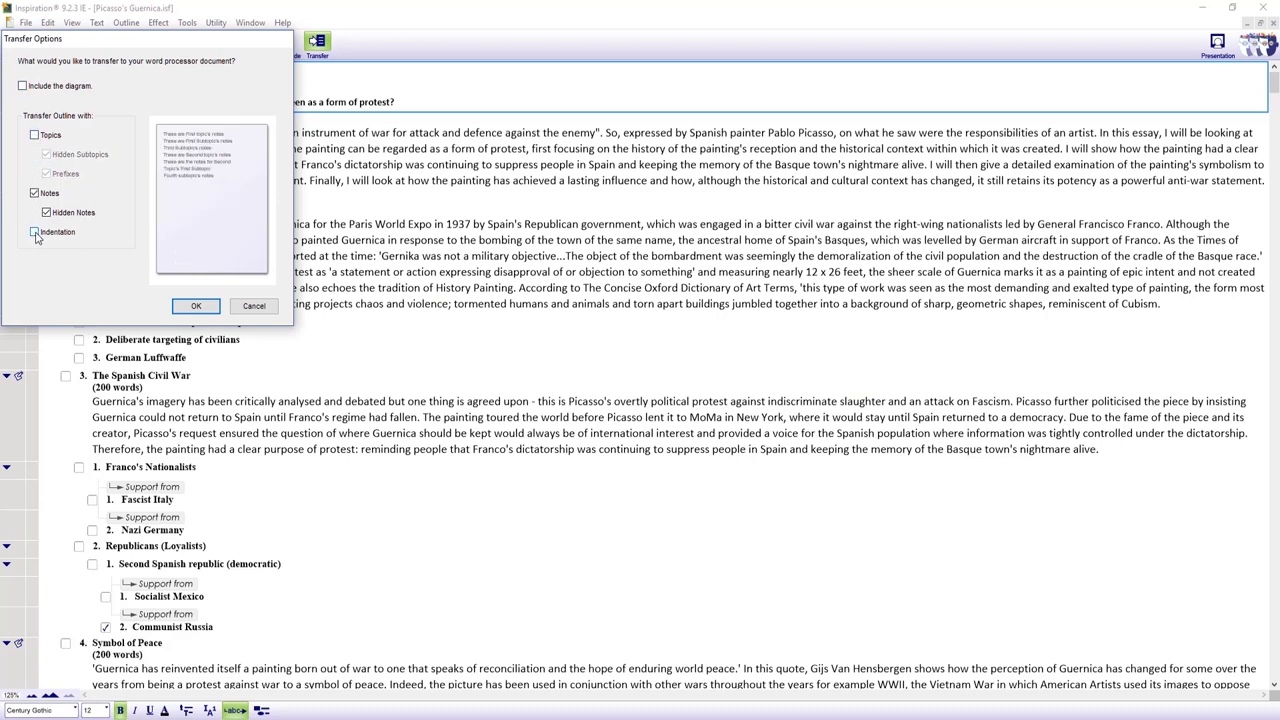
pyautogui.click(177, 310)
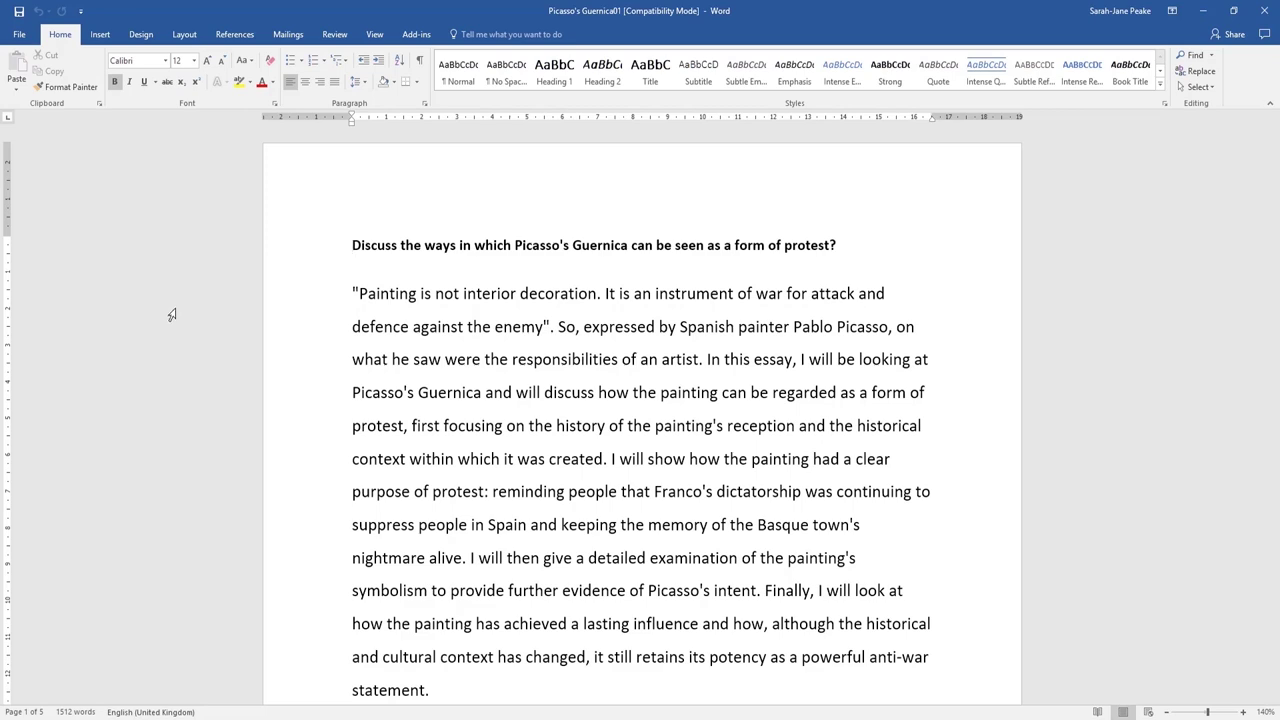
pyautogui.scroll(-4, 170, 316)
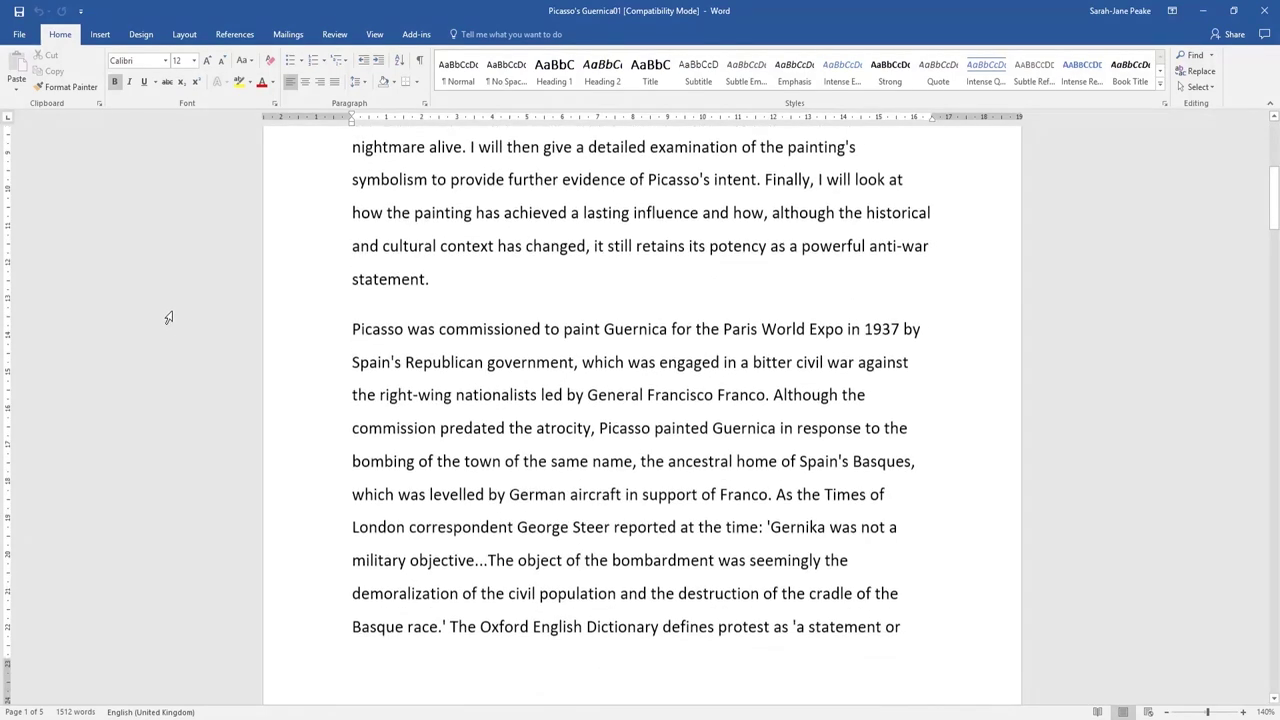
pyautogui.scroll(-4, 168, 317)
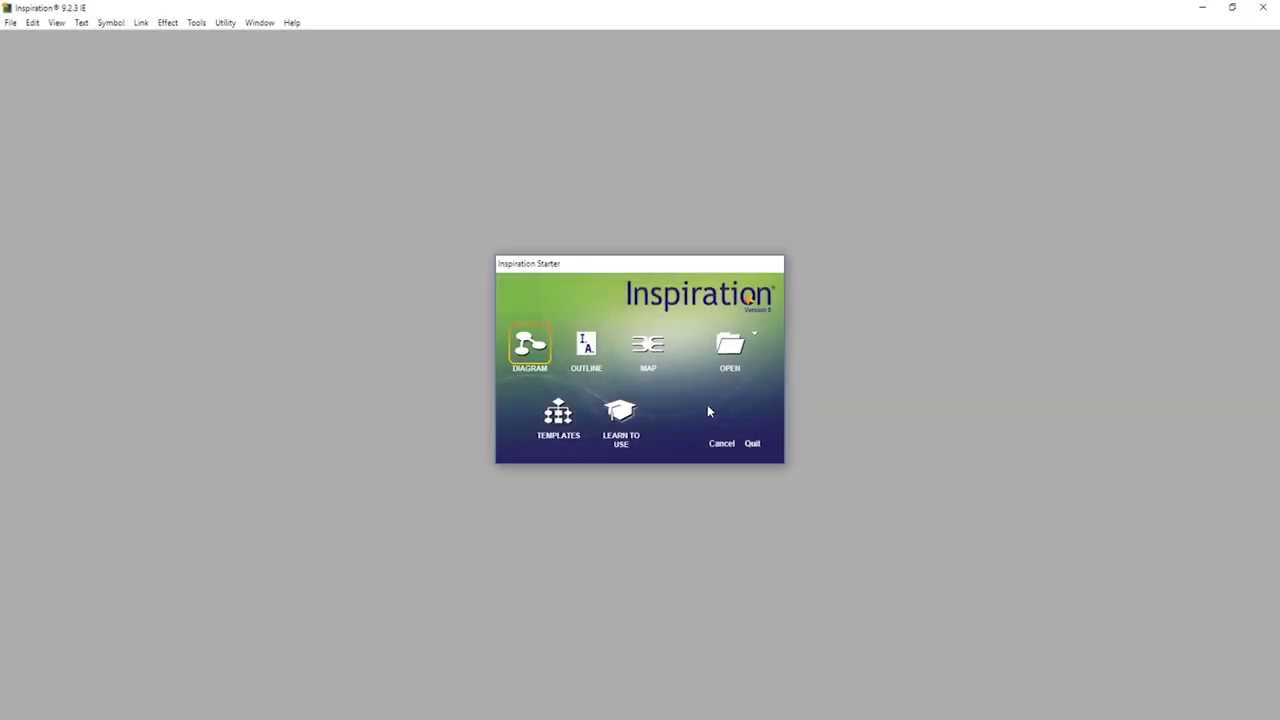
# Step: Start a new mind map titled 'Mind Maps' and label the orange branch 'Use'
pyautogui.click(660, 367)
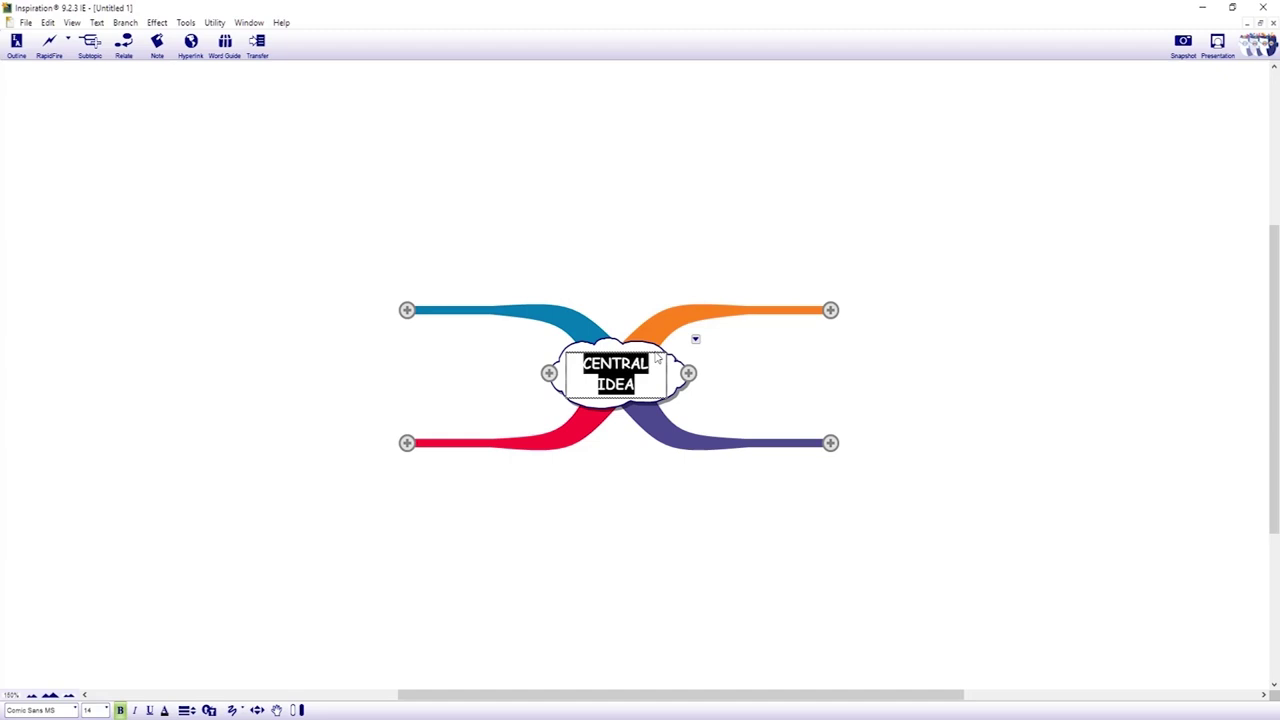
pyautogui.write('Min')
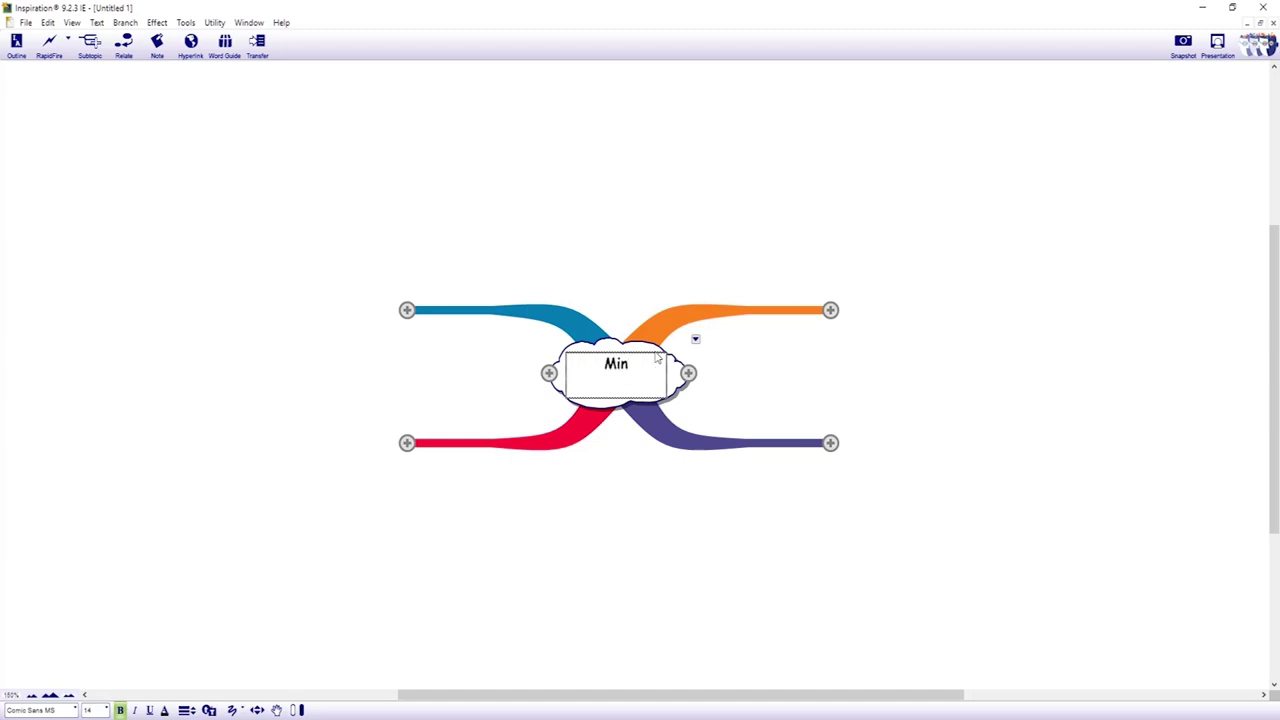
pyautogui.write('d Maps')
pyautogui.click(733, 314)
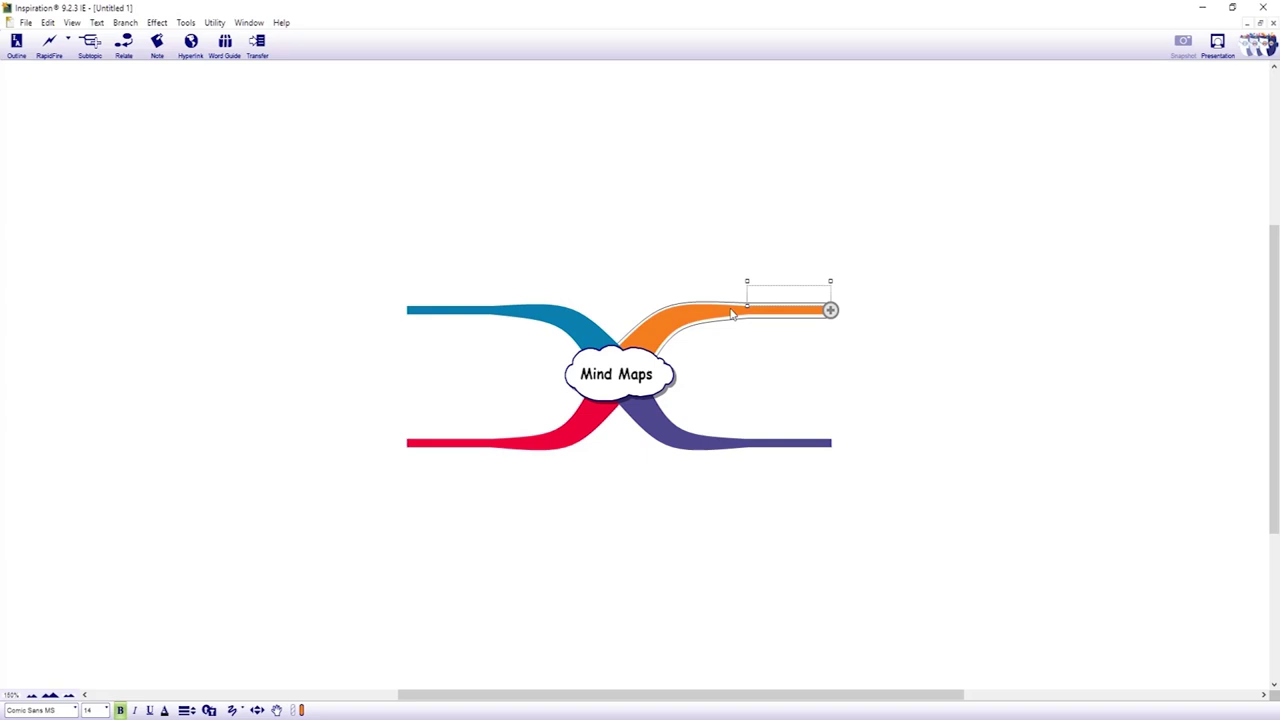
pyautogui.write('Use')
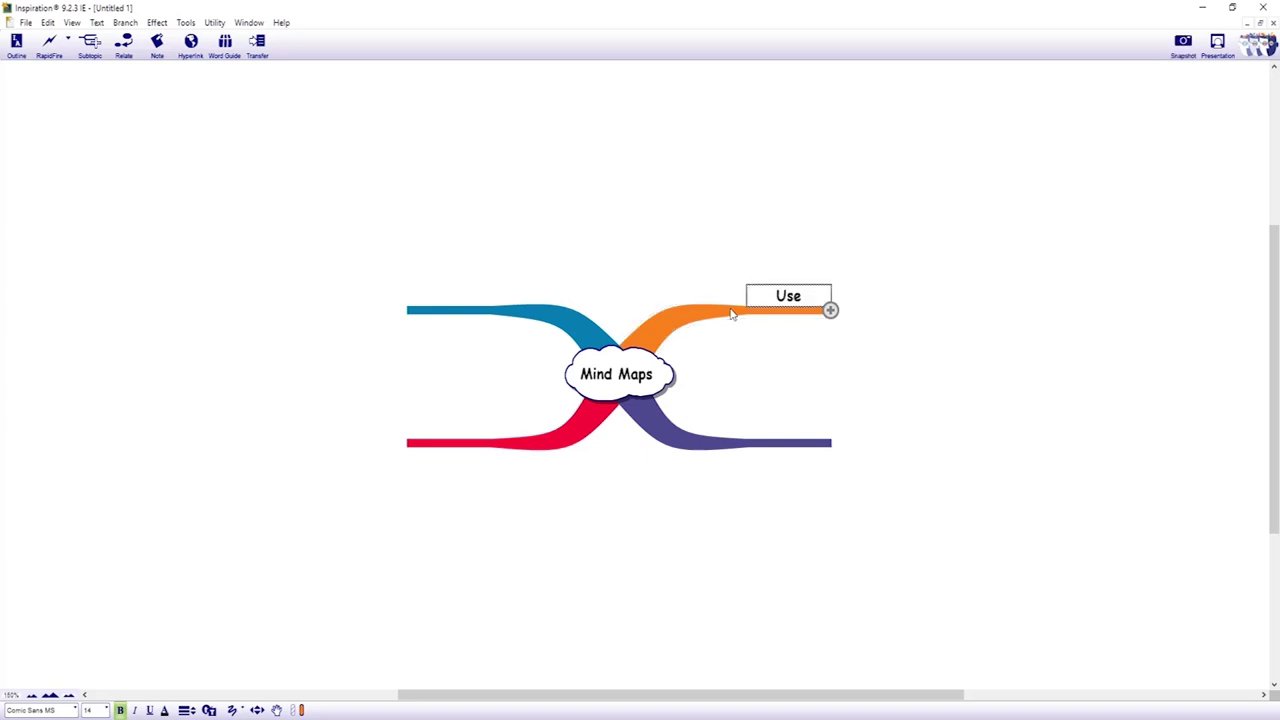
# Step: Label the purple, red and blue branches 'Great for', 'Organise' and 'Enhance'
pyautogui.click(751, 444)
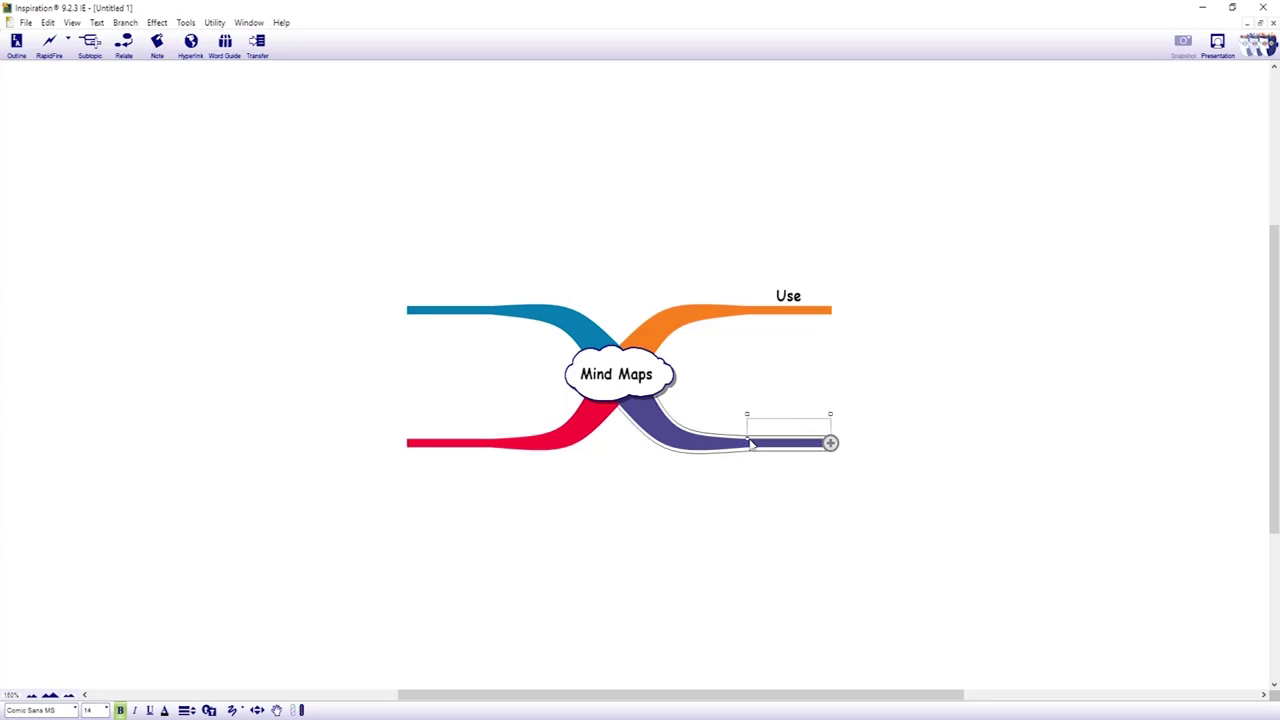
pyautogui.write('Great for')
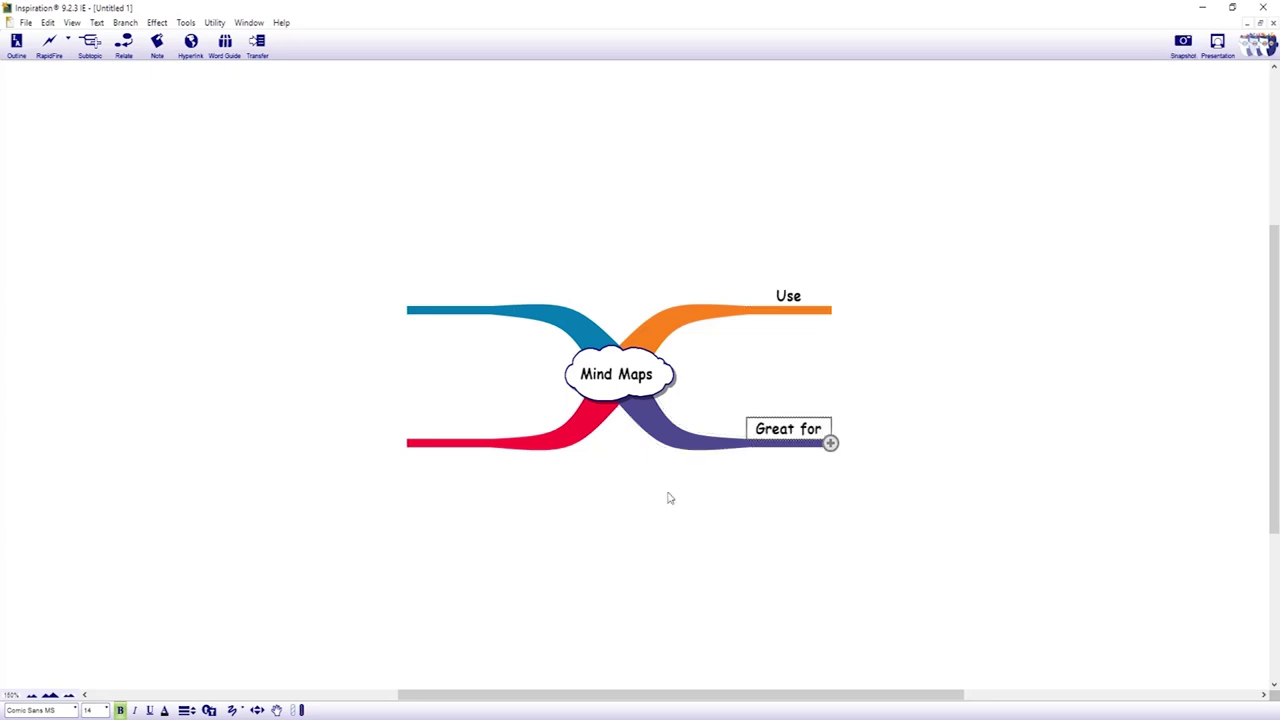
pyautogui.click(530, 450)
pyautogui.write('Organise')
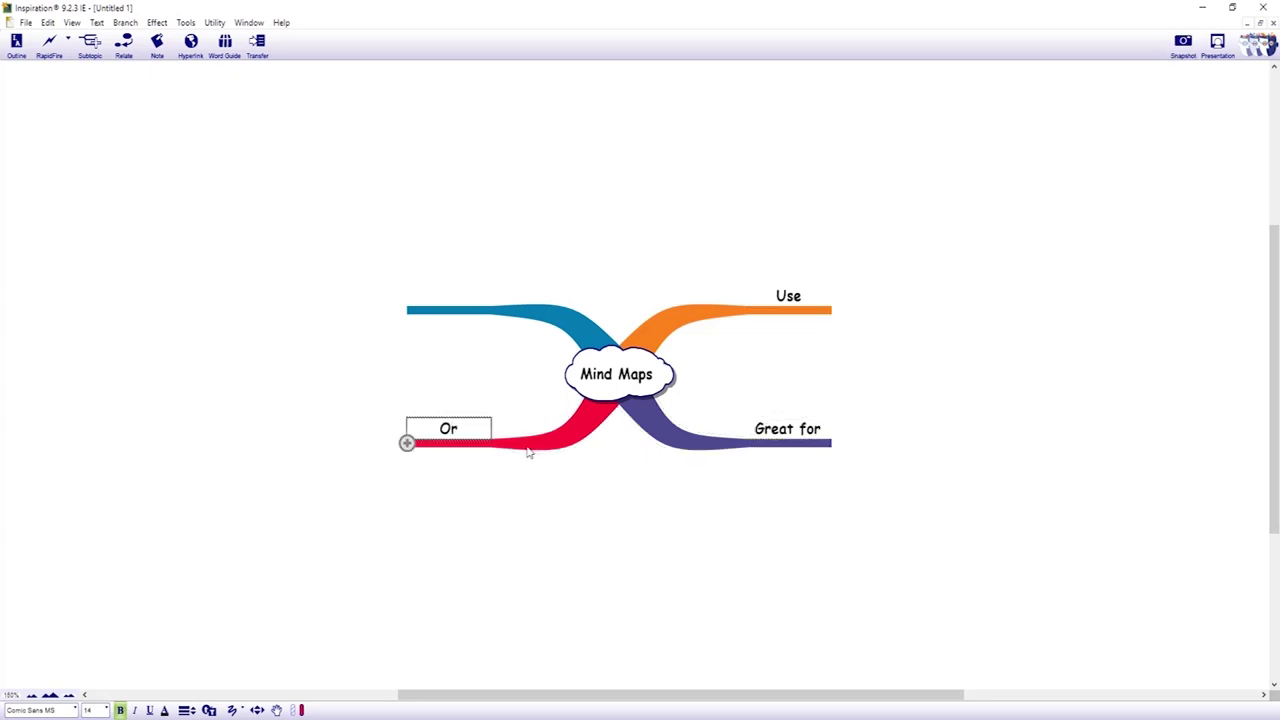
pyautogui.click(472, 312)
pyautogui.write('E')
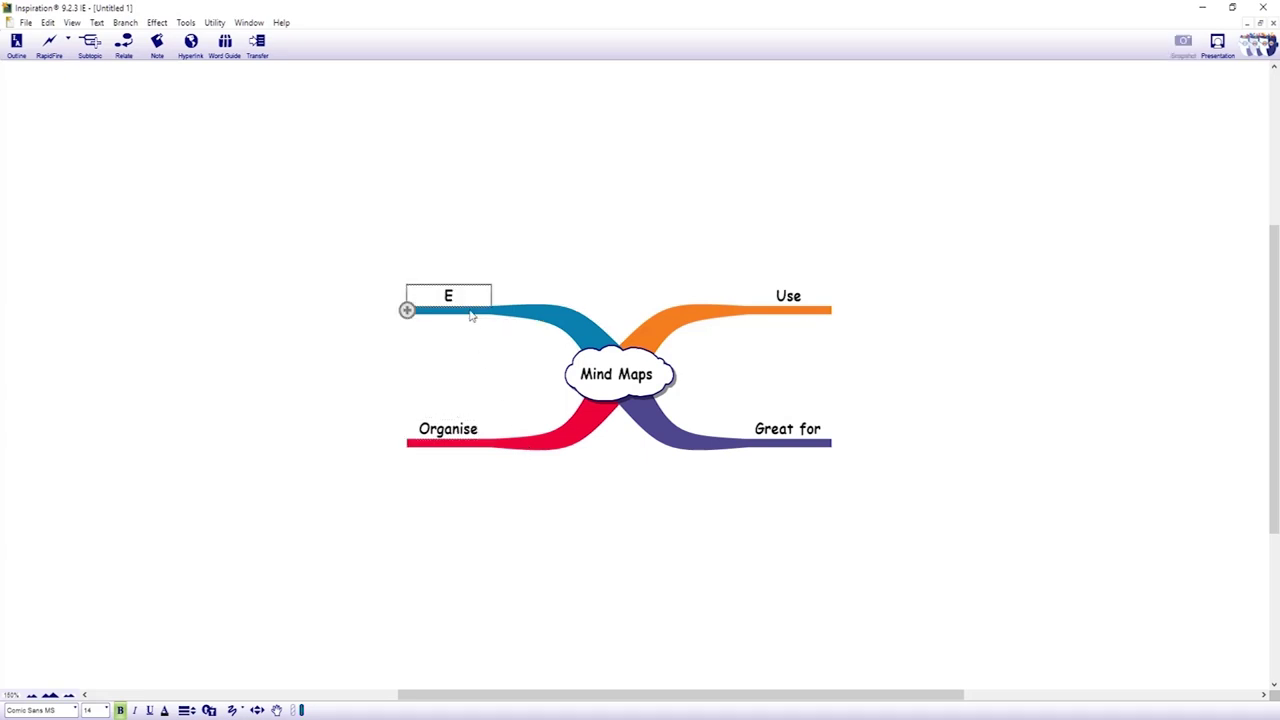
pyautogui.write('nhance')
# Step: Add subtopics Colour, Images and Keywords under the Use branch
pyautogui.click(757, 315)
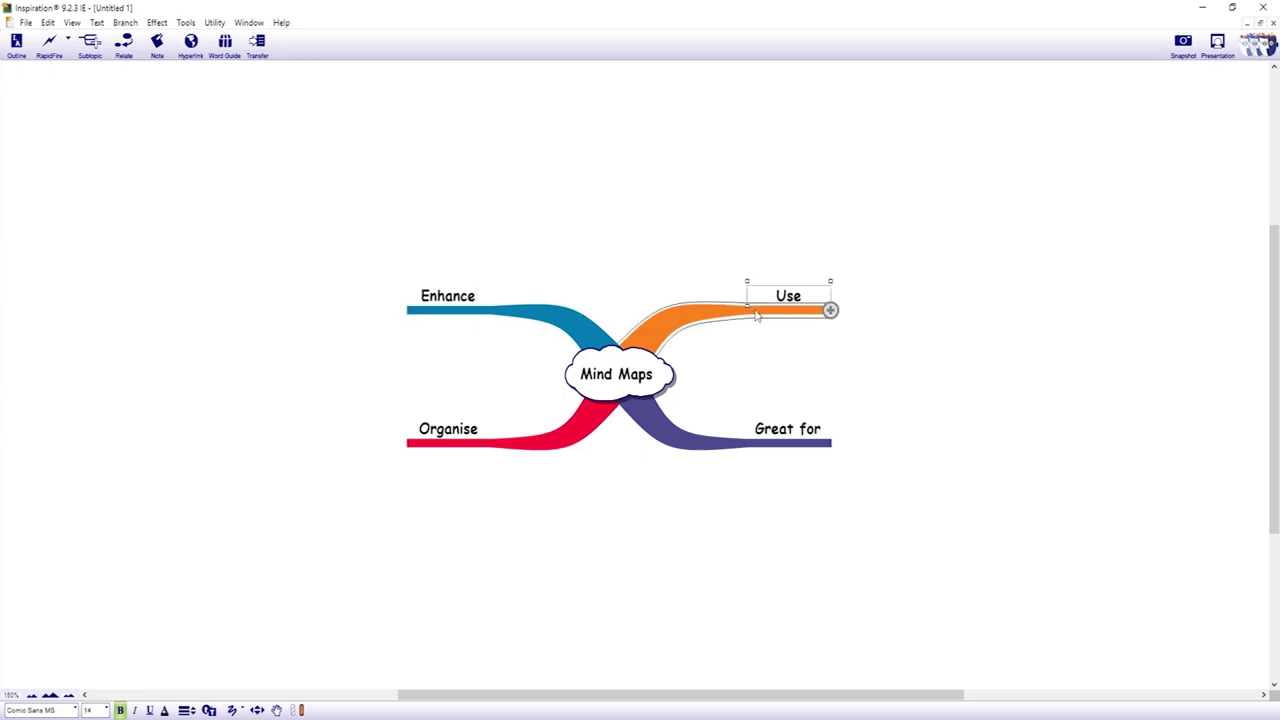
pyautogui.click(831, 311)
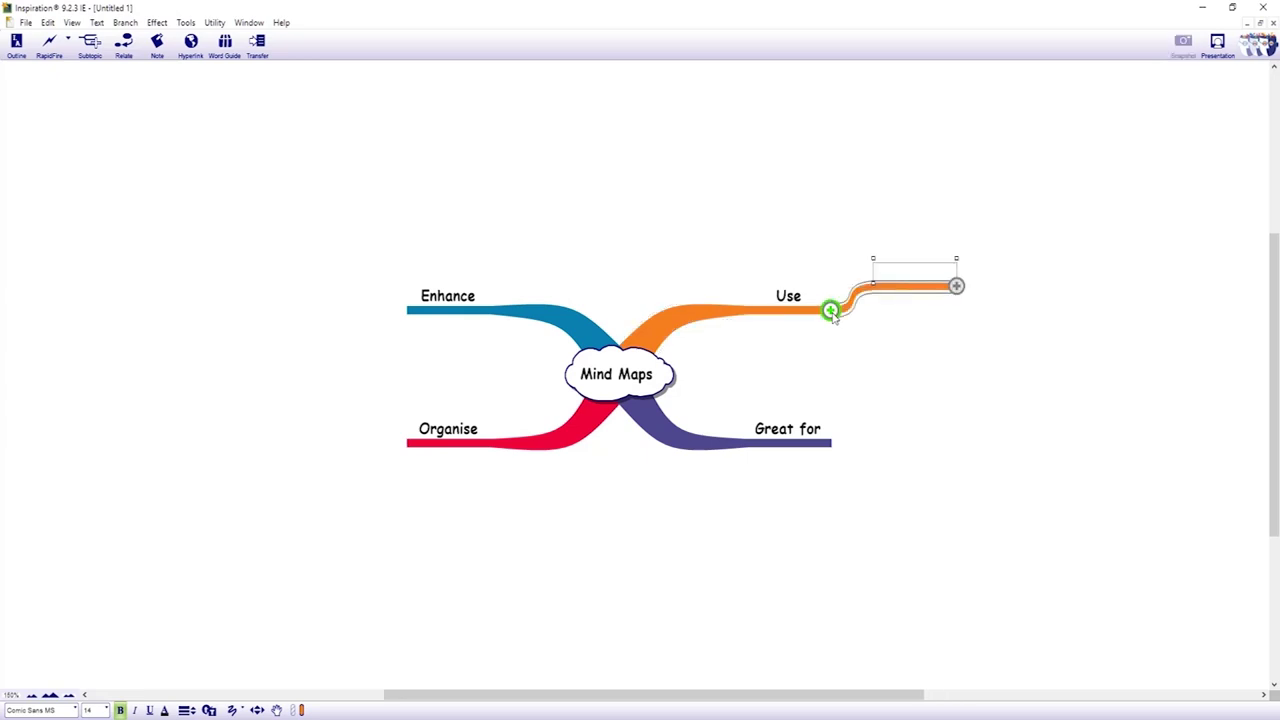
pyautogui.write('Colour')
pyautogui.press('Return')
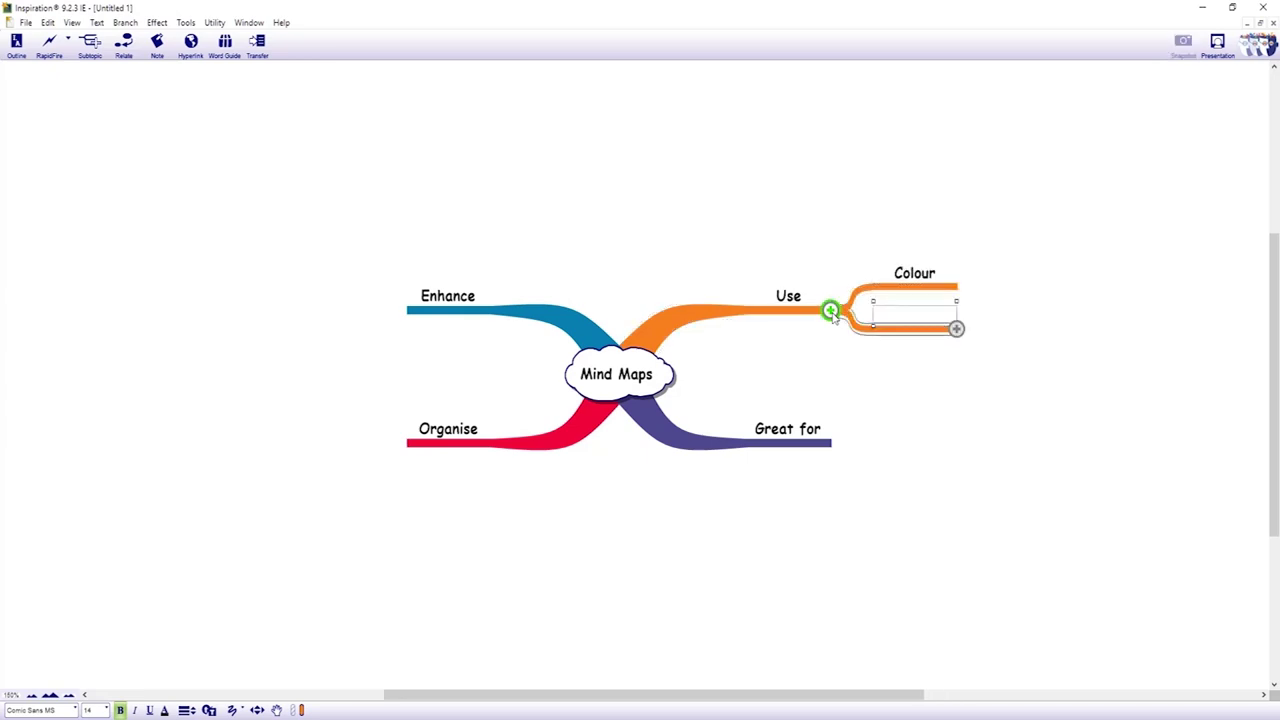
pyautogui.write('Images')
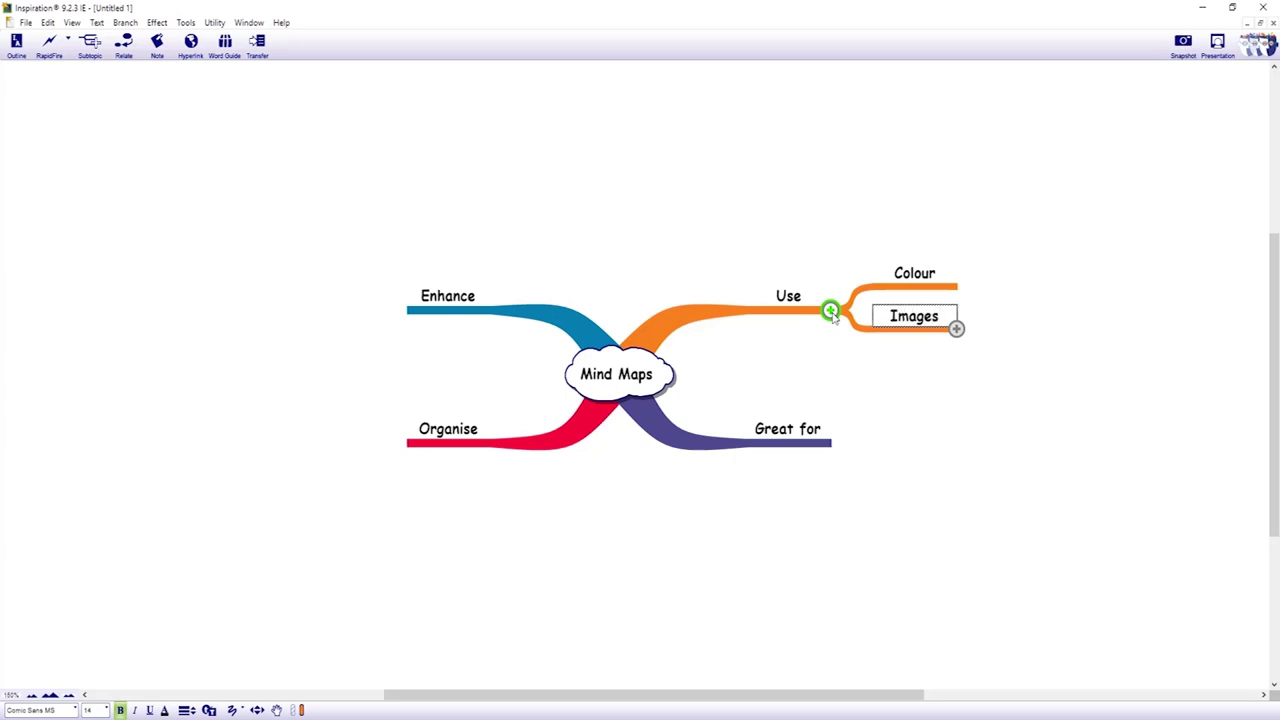
pyautogui.press('Return')
pyautogui.write('Keywords')
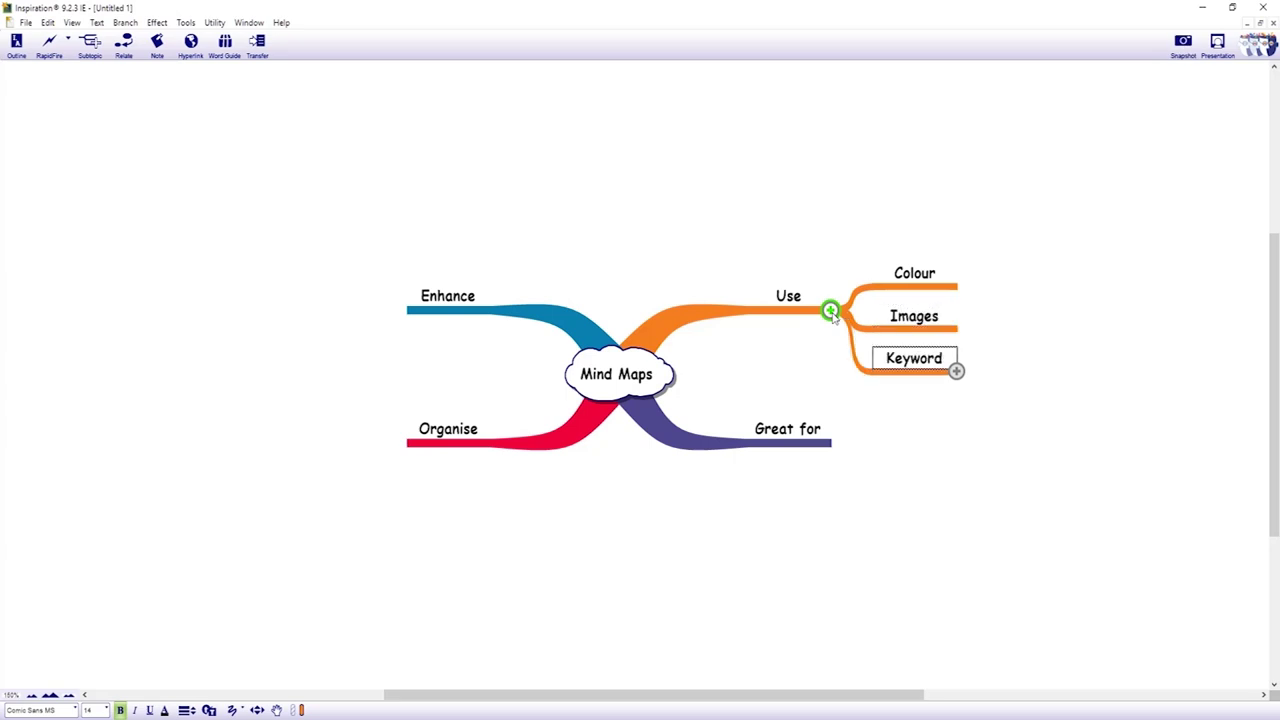
# Step: Add subtopics Essays, Notetaking and Revision under the Great for branch
pyautogui.click(826, 443)
pyautogui.click(831, 443)
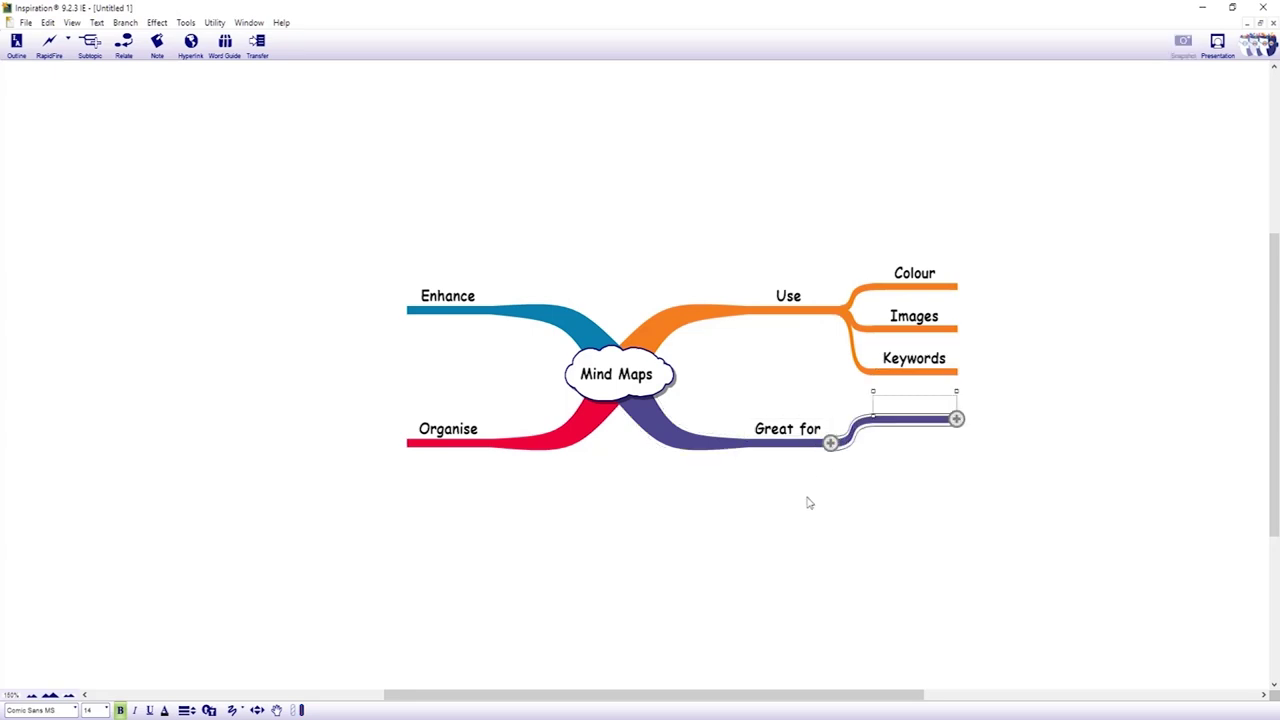
pyautogui.write('Essays')
pyautogui.press('Return')
pyautogui.write('No')
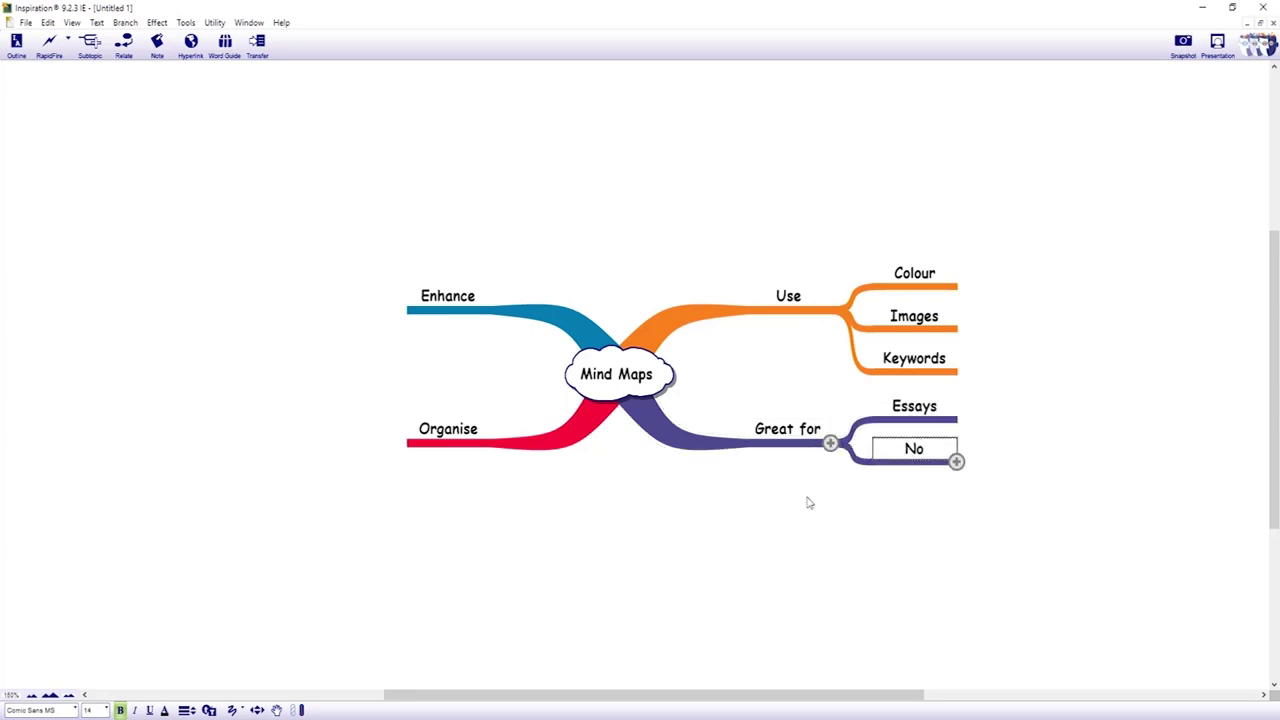
pyautogui.write('tetaking')
pyautogui.press('Return')
pyautogui.write('Revision')
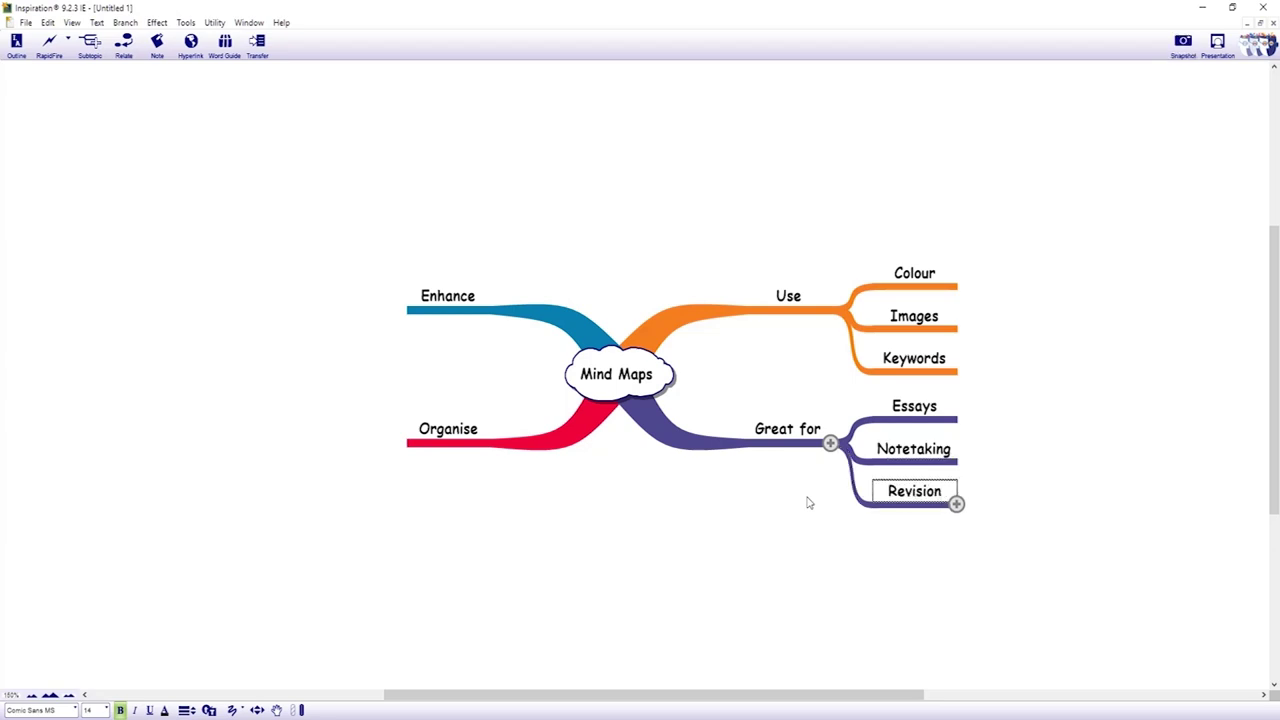
# Step: Add Planning and Writing as subtopics under Essays
pyautogui.click(954, 424)
pyautogui.click(956, 420)
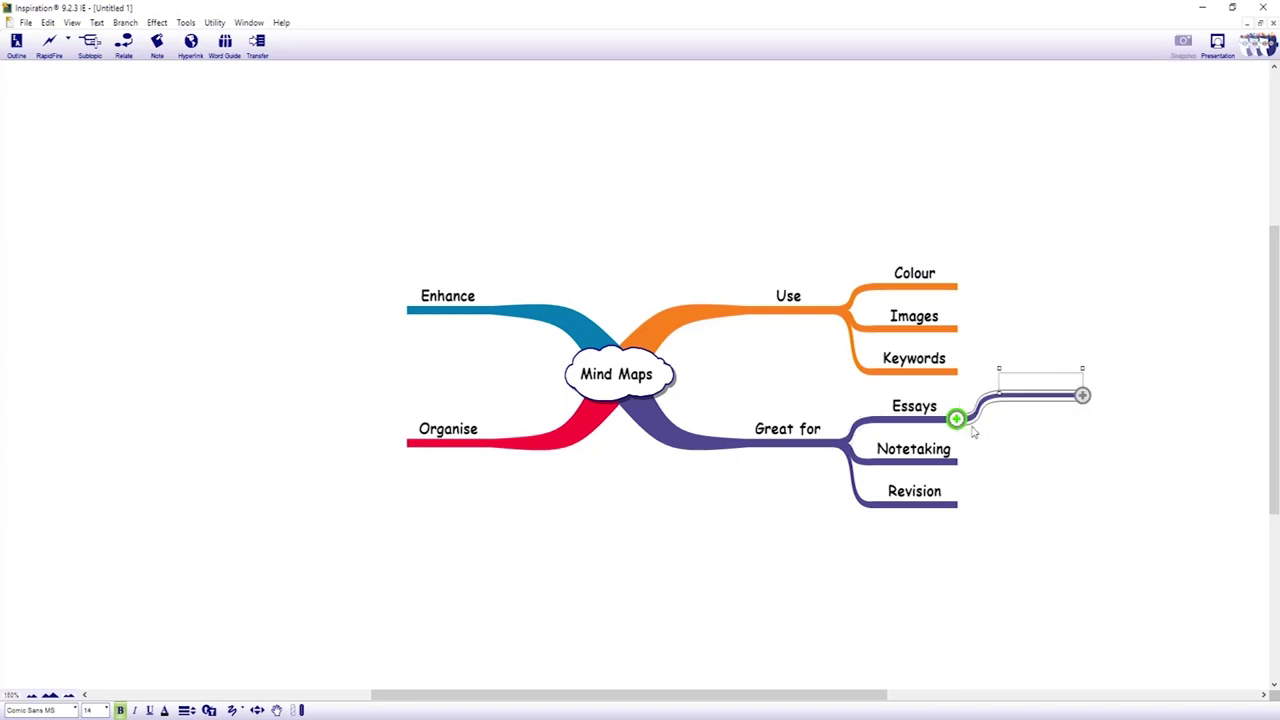
pyautogui.write('Planning')
pyautogui.press('Return')
pyautogui.write('Writing')
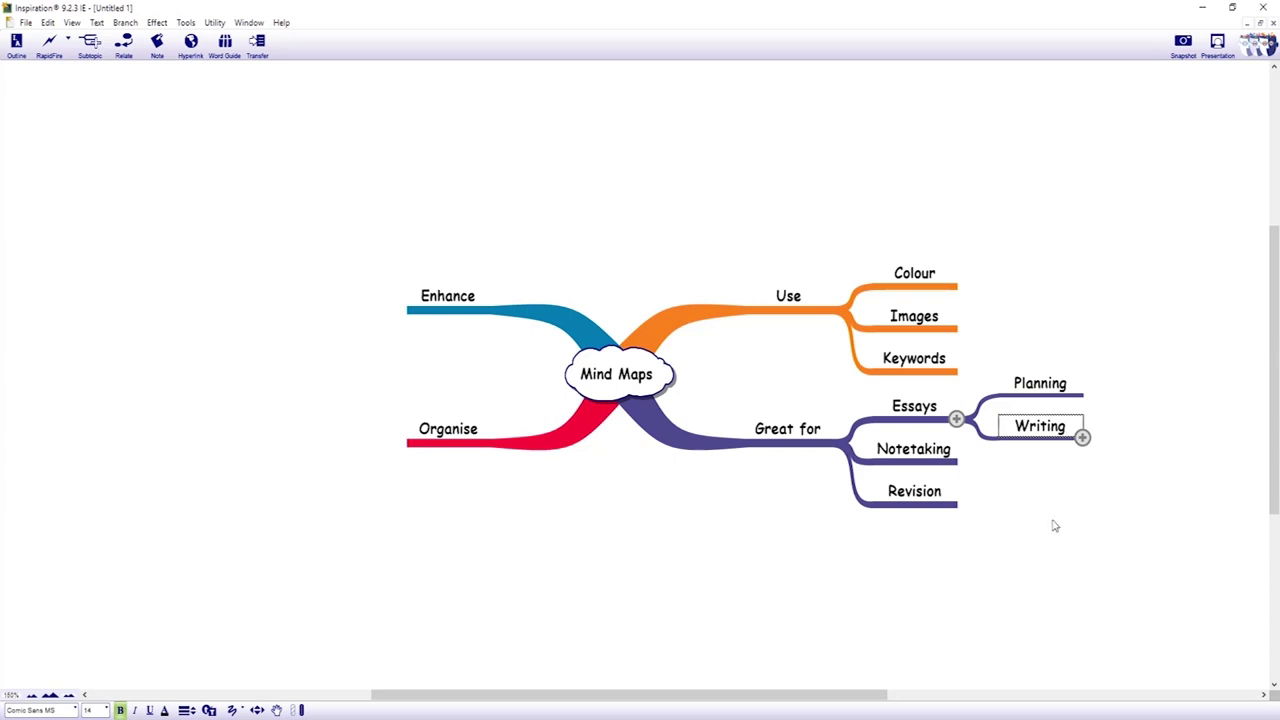
# Step: Add subtopics Ideas, Information and Research under the Organise branch
pyautogui.click(422, 445)
pyautogui.click(406, 442)
pyautogui.write('Ideas')
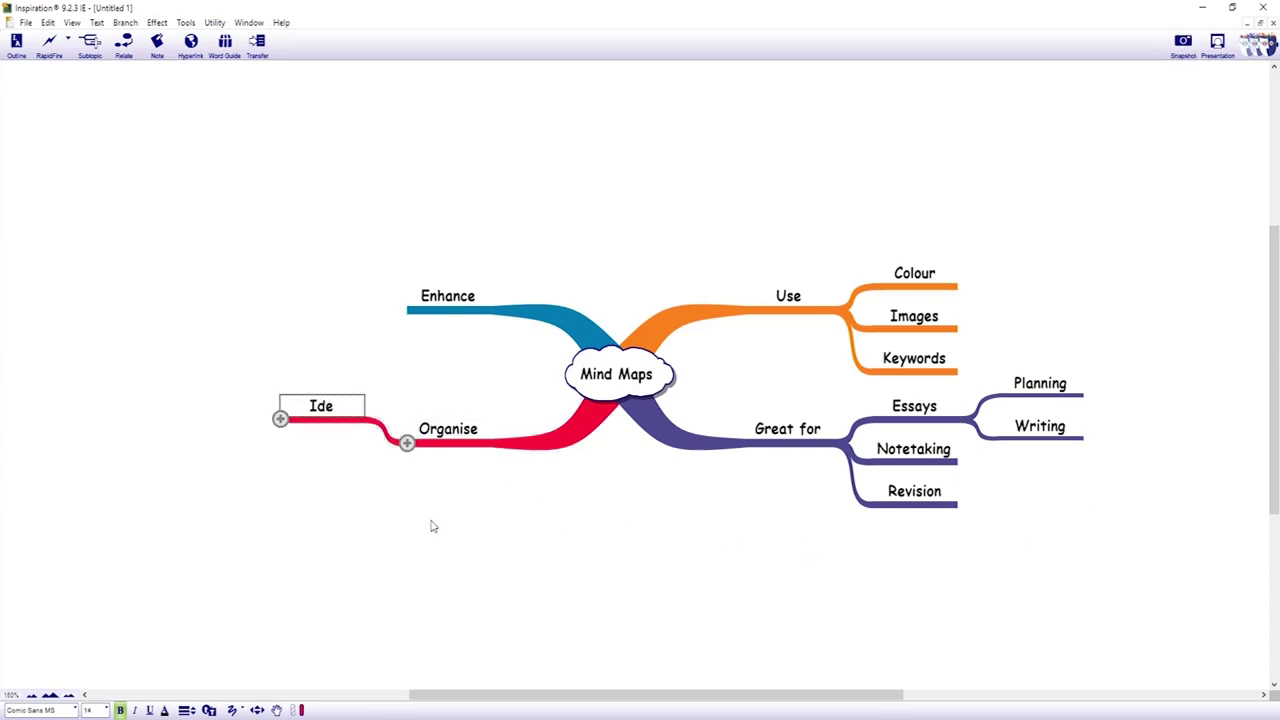
pyautogui.press('Return')
pyautogui.write('Information')
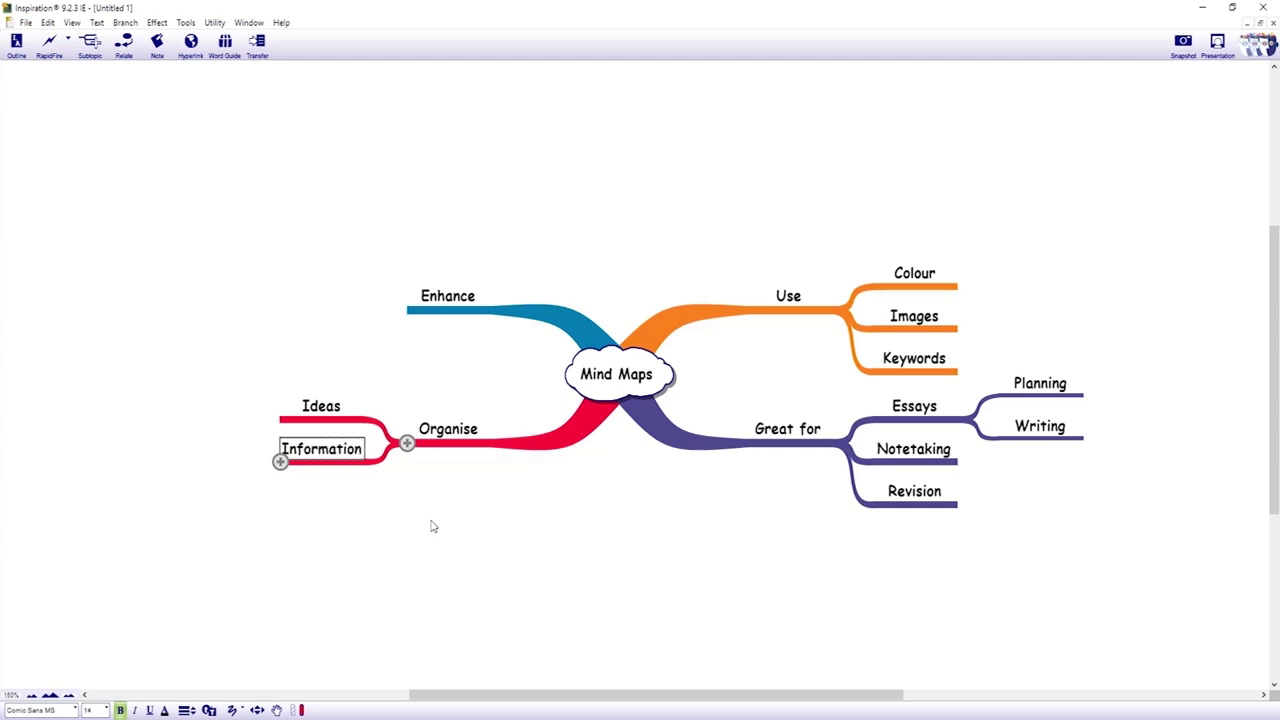
pyautogui.press('Return')
pyautogui.write('Research')
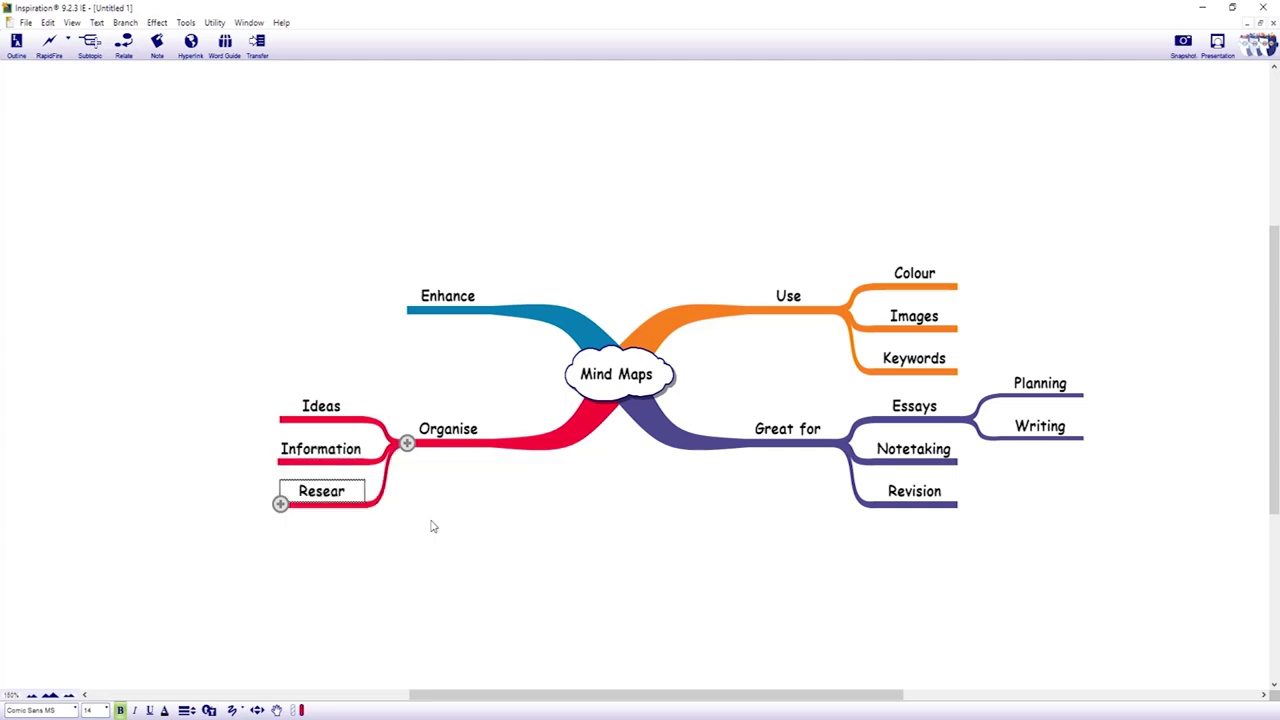
# Step: Add subtopics Memory, Creativity and Focus under the Enhance branch
pyautogui.click(470, 312)
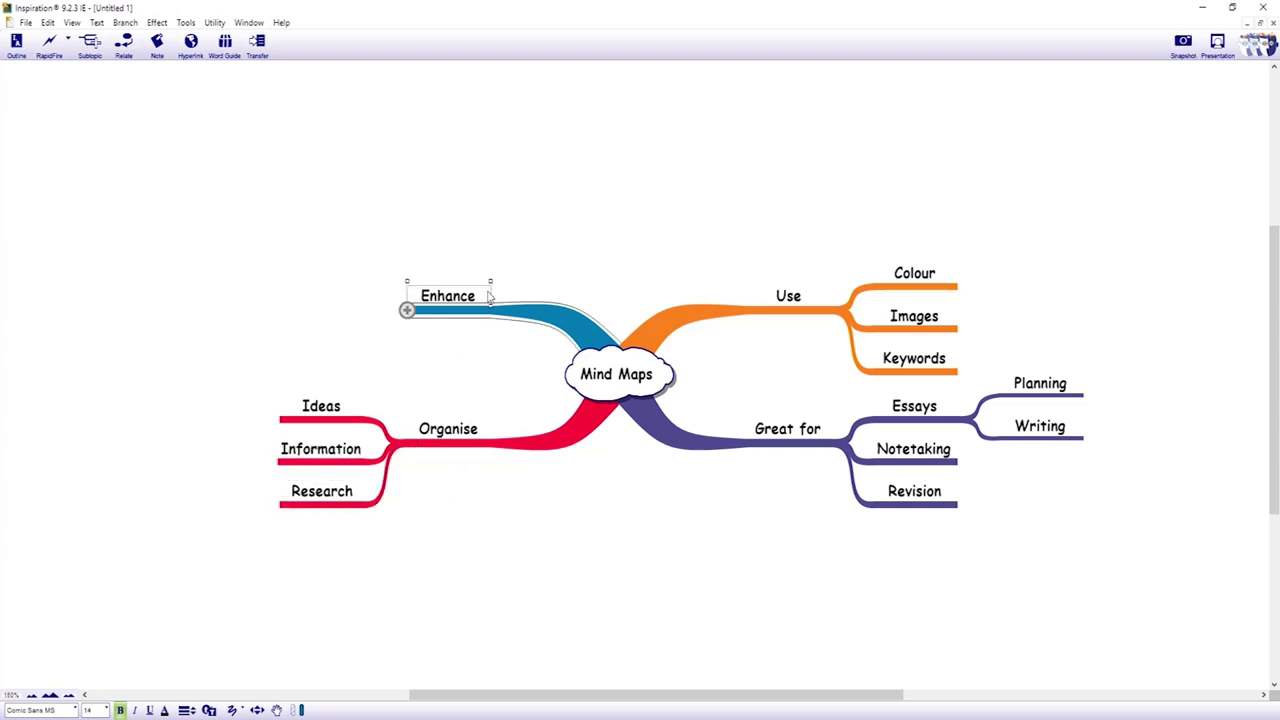
pyautogui.click(407, 311)
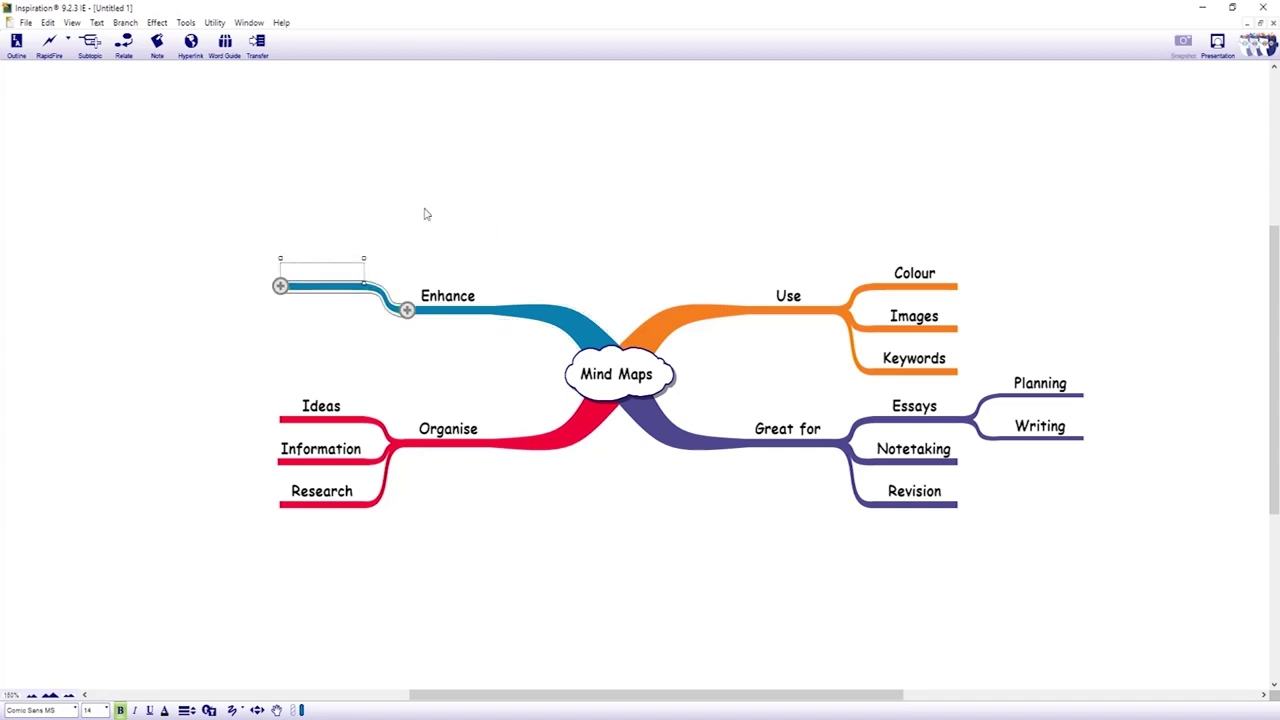
pyautogui.write('Memory')
pyautogui.press('Return')
pyautogui.write('Creativity')
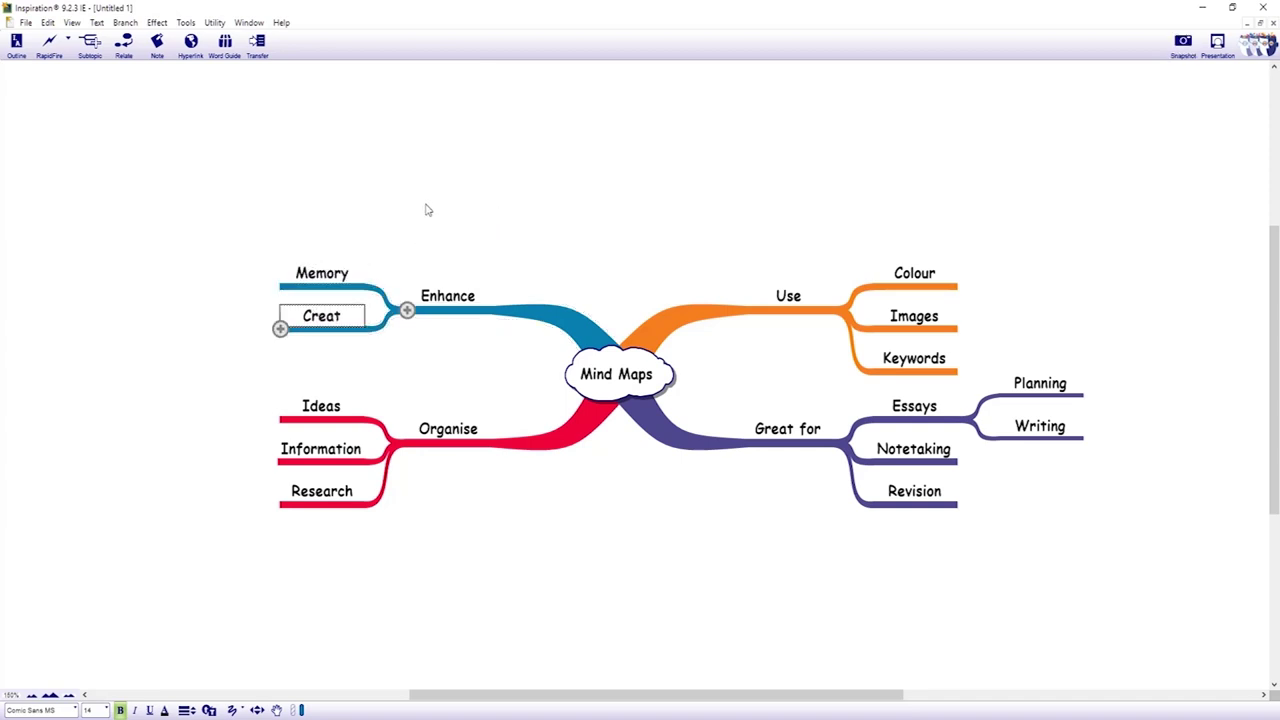
pyautogui.press('Return')
pyautogui.write('Focus')
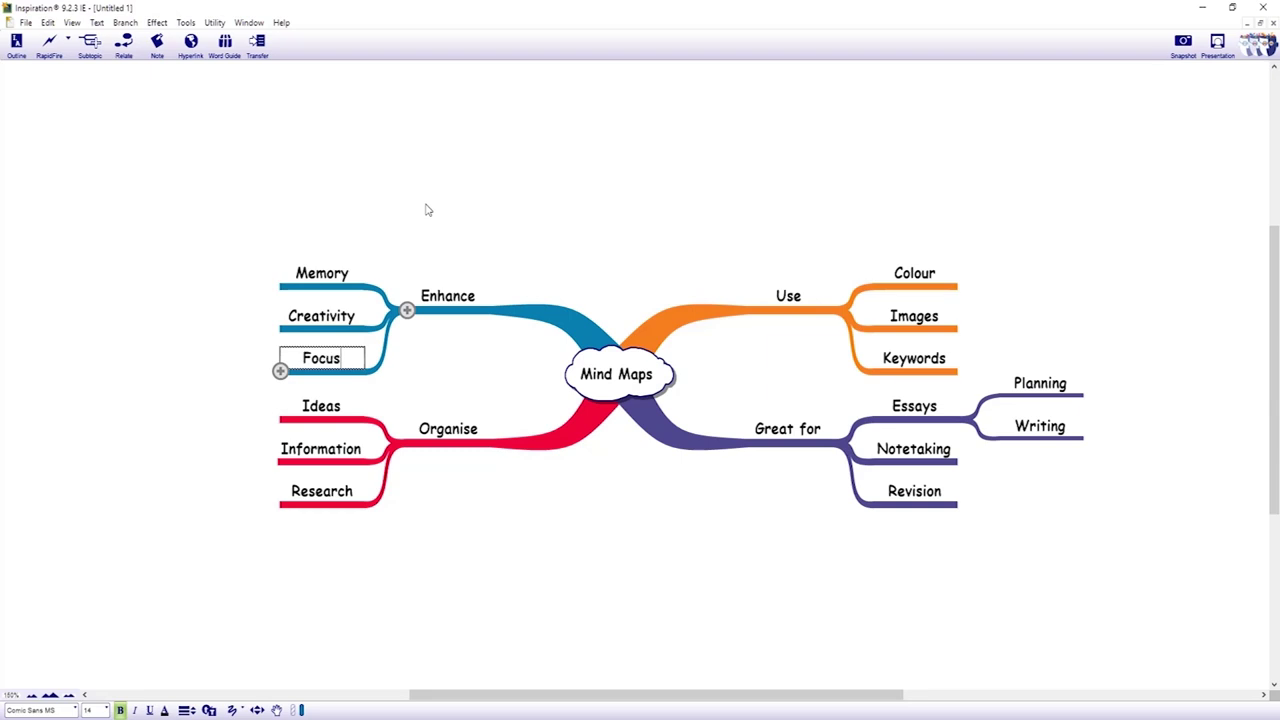
# Step: Add a new main branch to the central Mind Maps topic and switch to Outline view
pyautogui.click(630, 347)
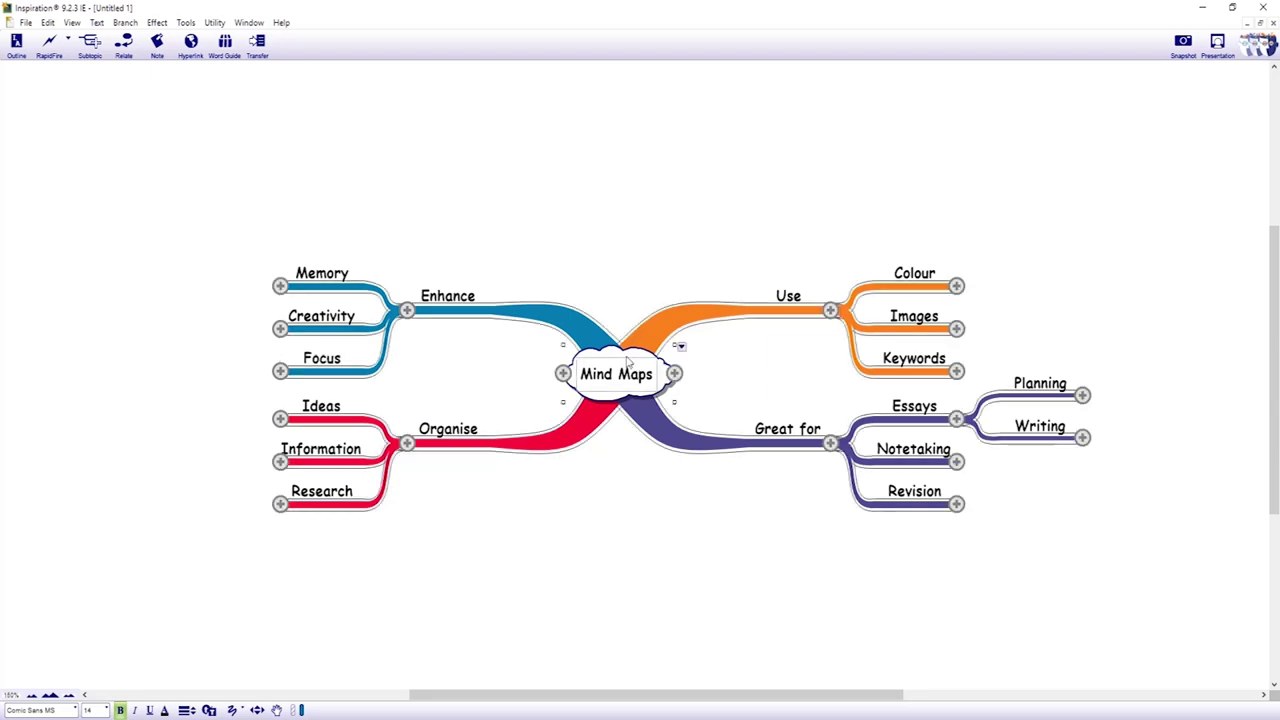
pyautogui.click(676, 374)
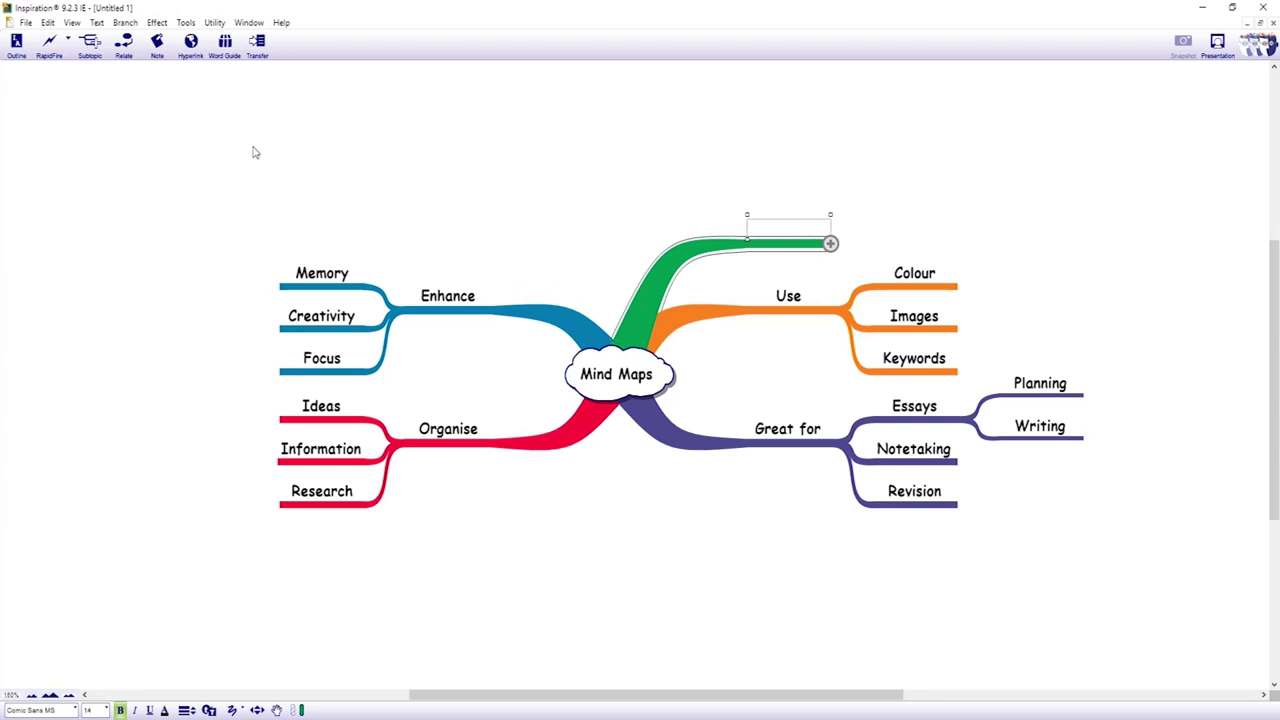
pyautogui.click(16, 42)
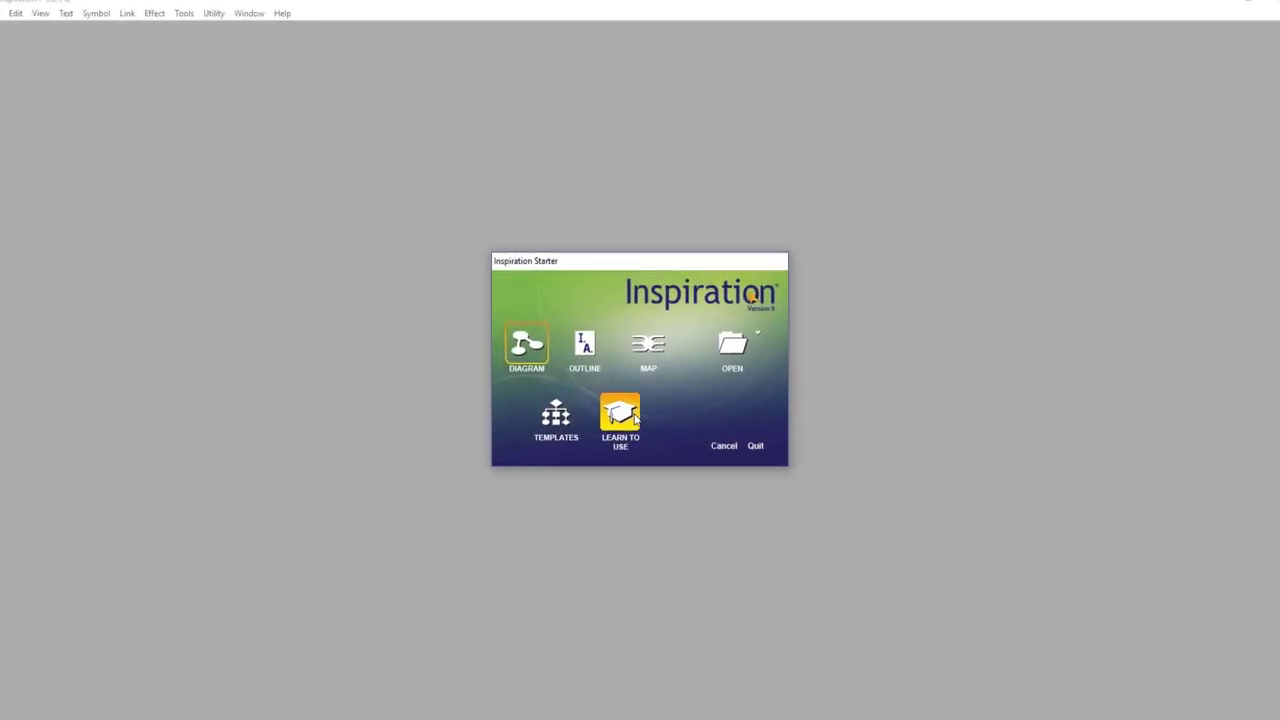
# Step: Open Learn To Use and expand Examples > Humanities to list its example files
pyautogui.click(634, 416)
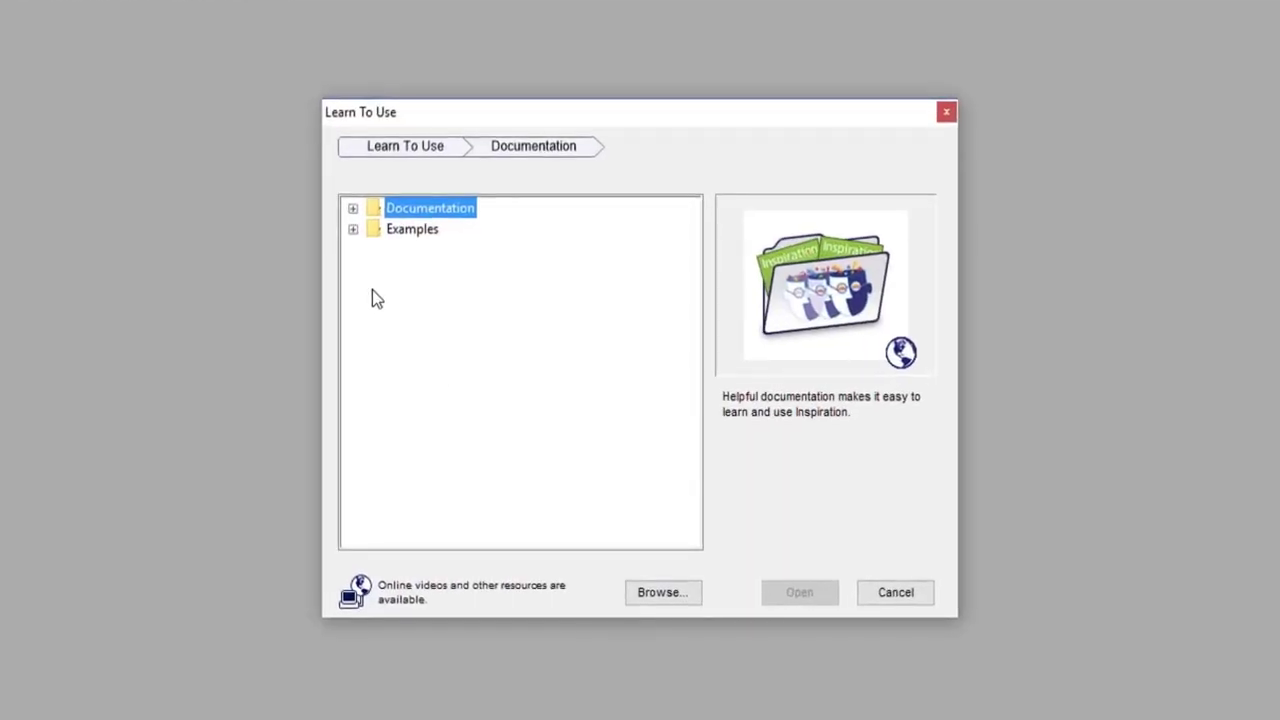
pyautogui.click(353, 229)
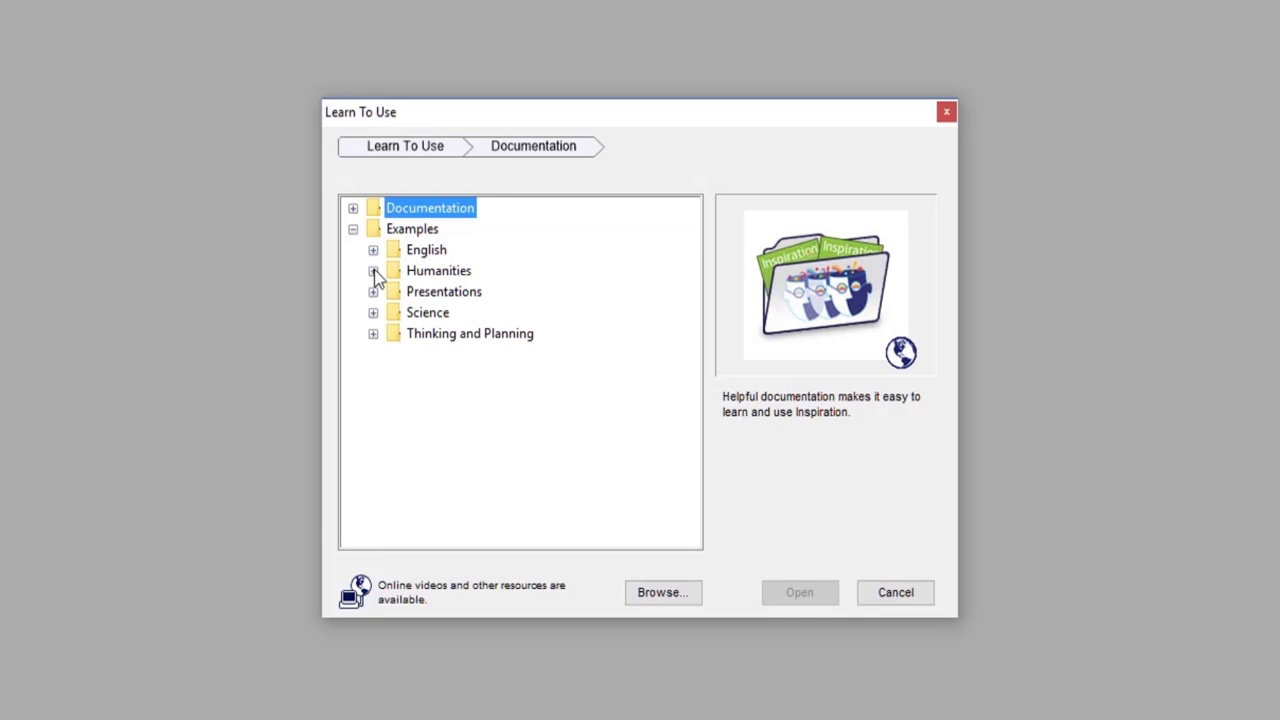
pyautogui.click(373, 270)
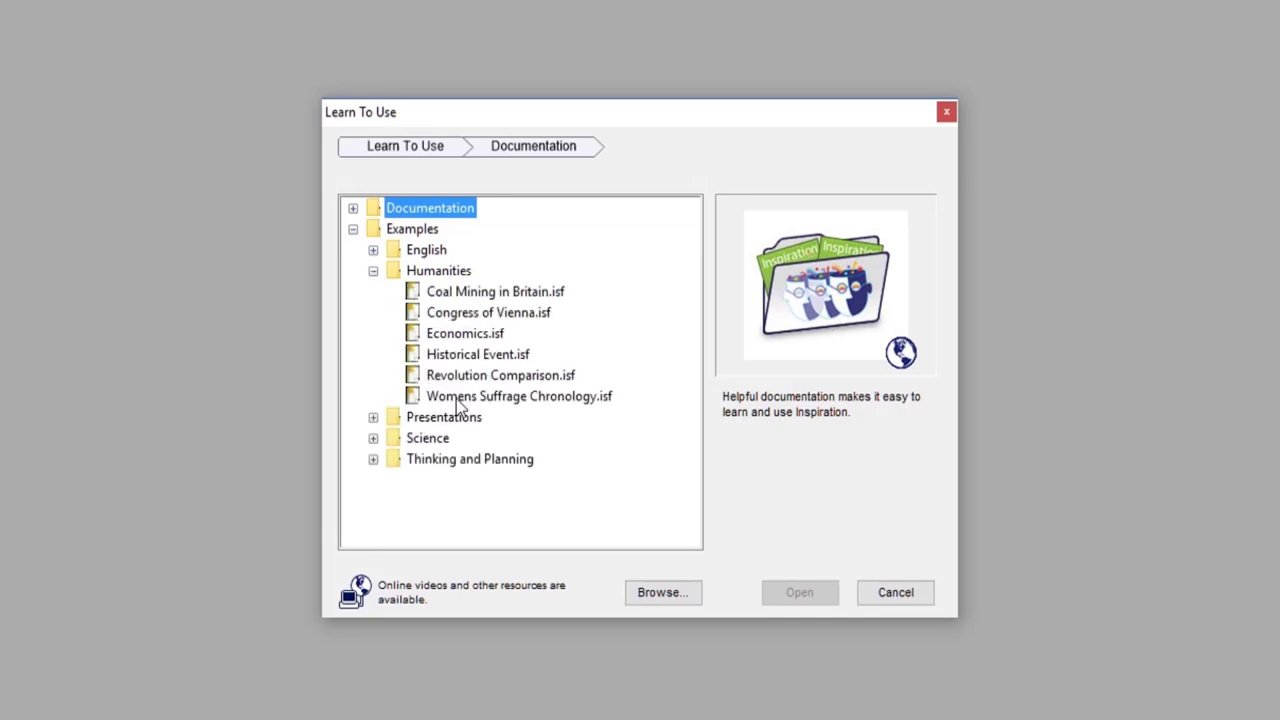